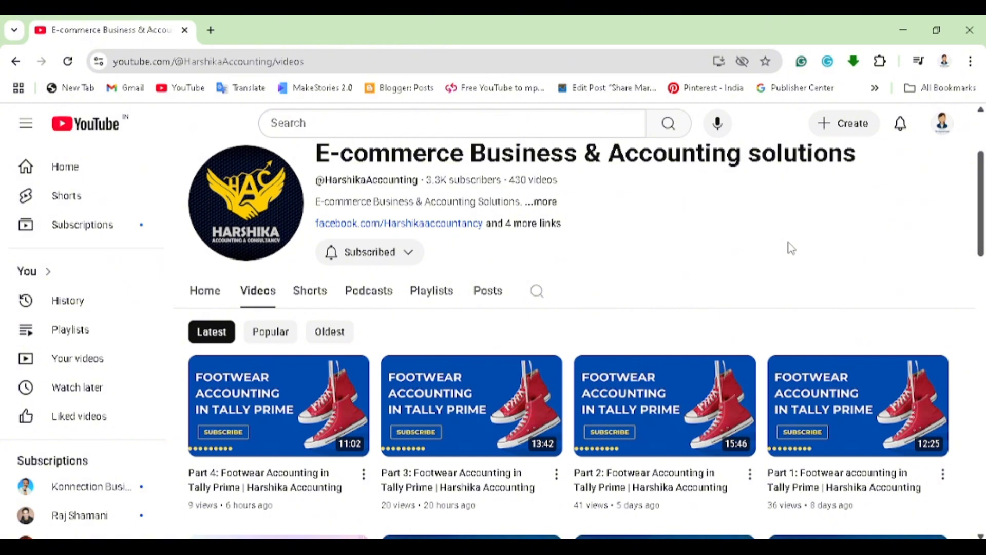
- Look over the channel's Videos page and highlight the video count in its header
scroll(791, 249, up, 3)
scroll(789, 248, down, 4)
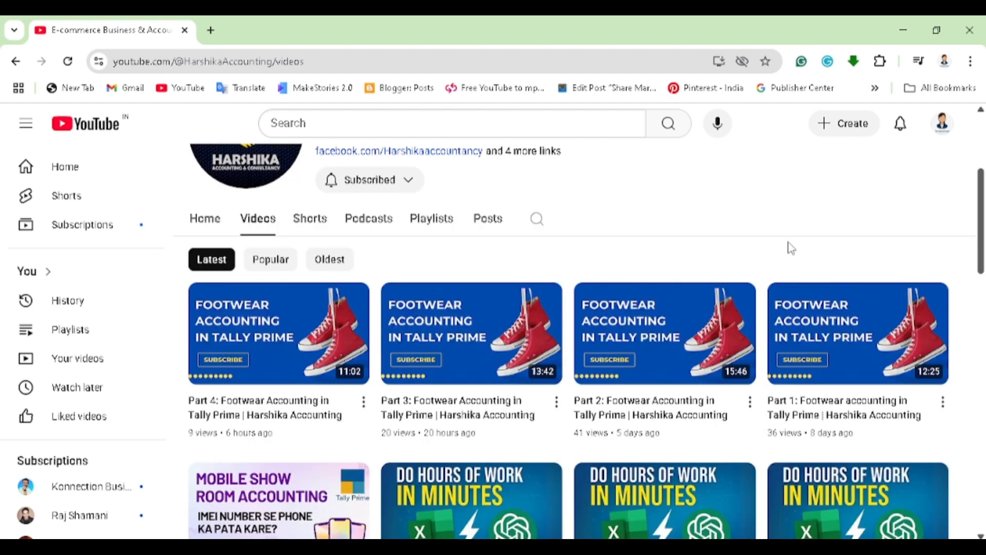
scroll(790, 276, up, 1)
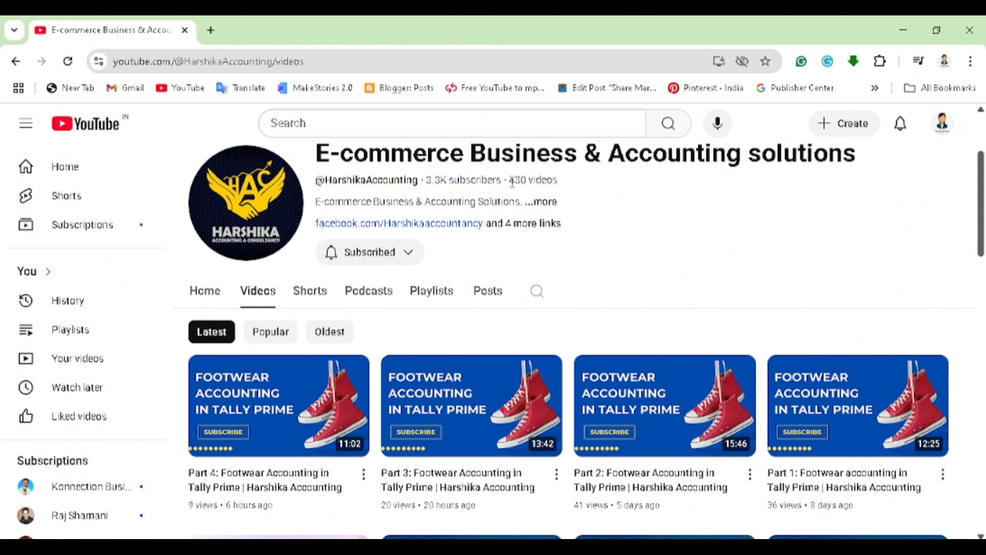
drag(513, 182, 572, 181)
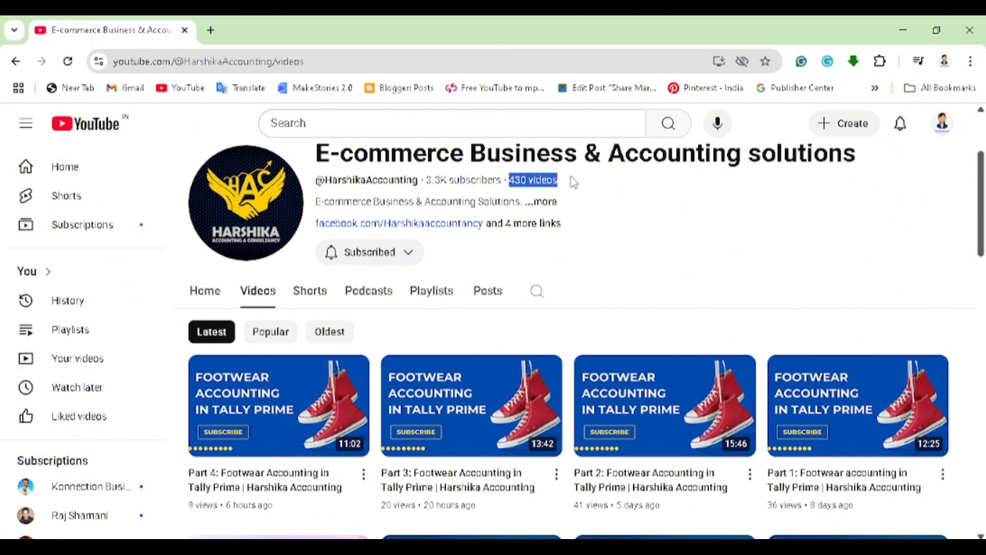
click(619, 257)
- Open the channel's Playlists page, retry loading it, and look through the created playlists
scroll(619, 257, down, 1)
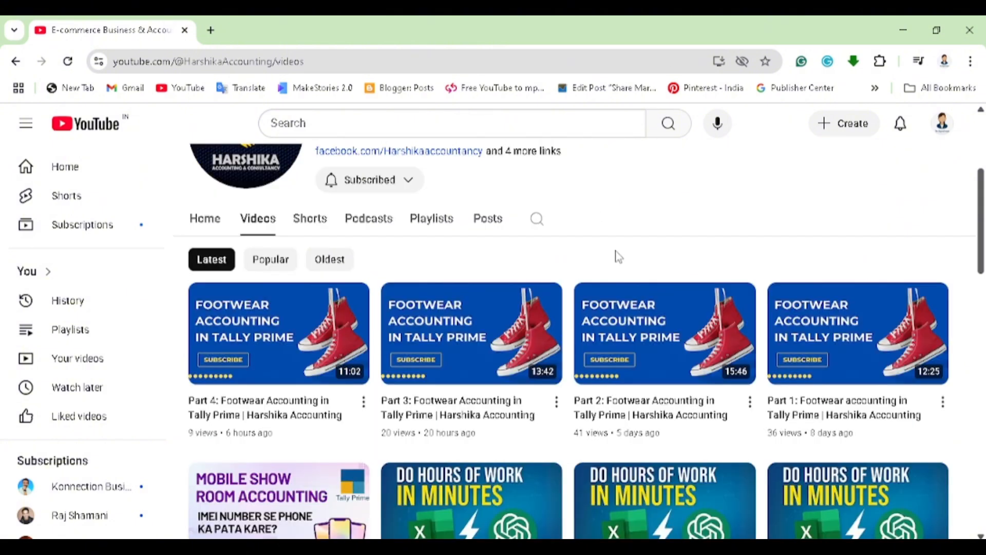
click(435, 227)
click(443, 229)
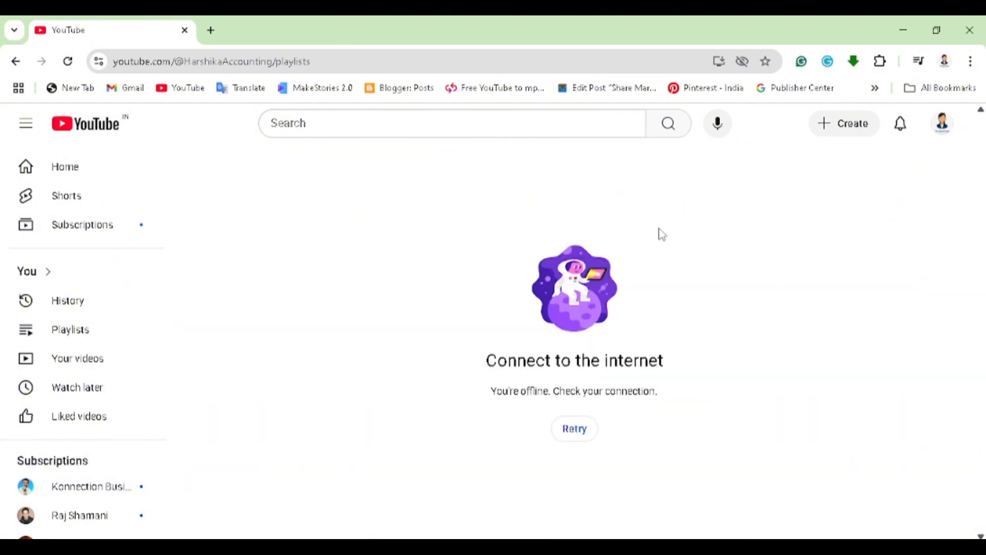
click(575, 429)
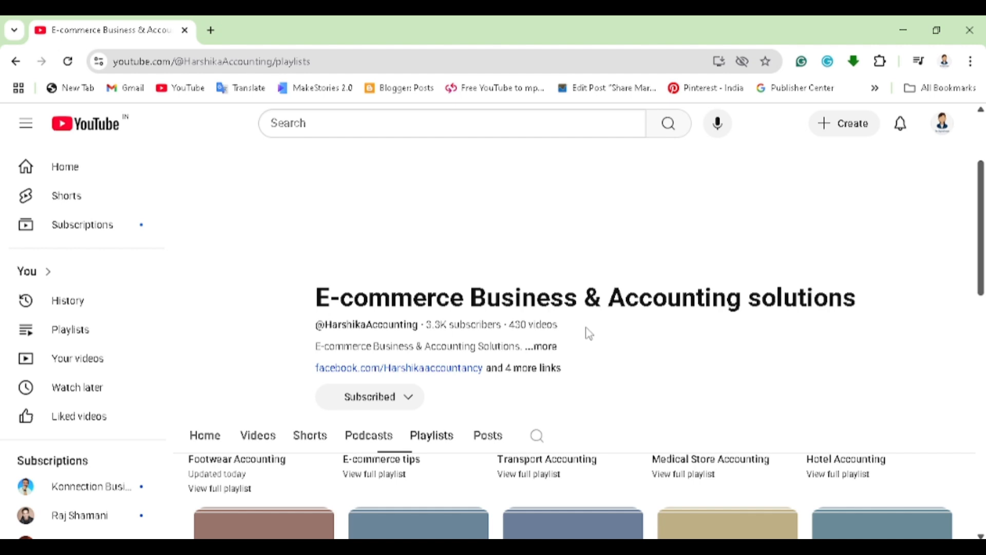
scroll(603, 277, down, 1)
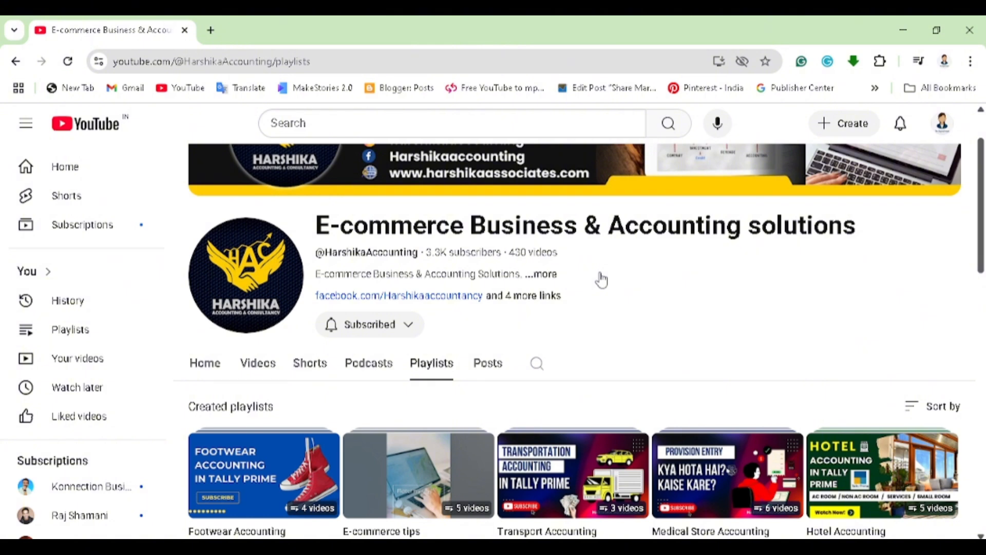
scroll(602, 280, down, 1)
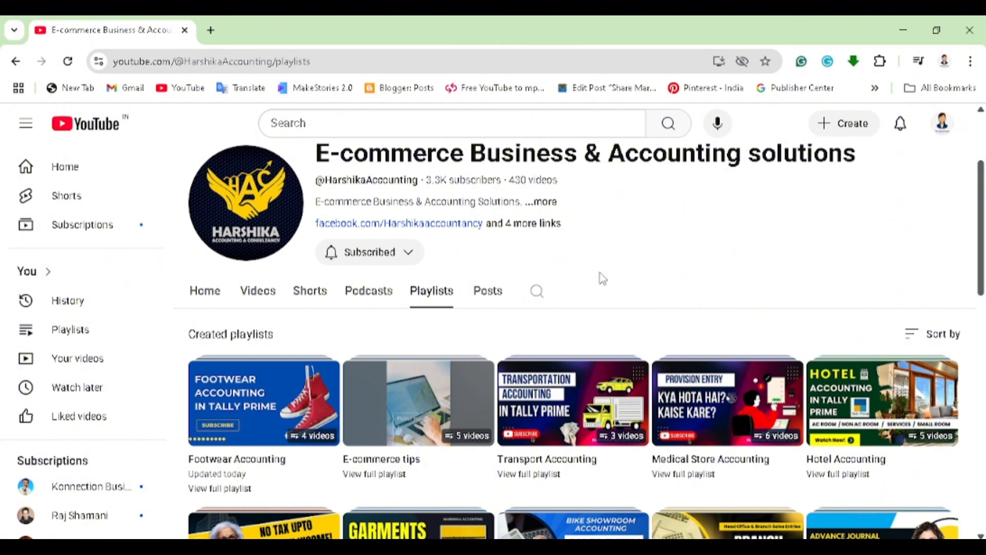
scroll(603, 278, down, 1)
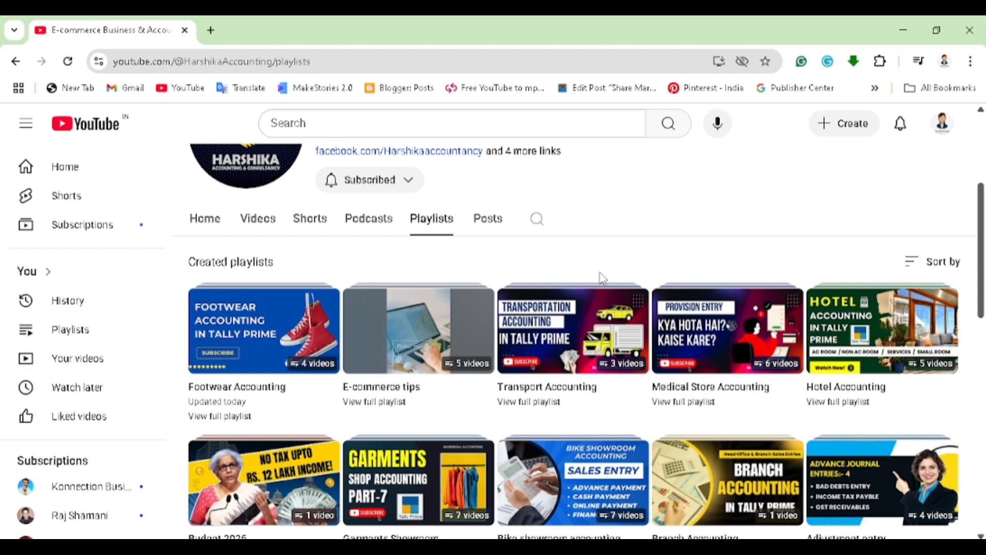
- Switch to TallyPrime and open the Profit & Loss A/c report for Harshika Footwear
mouse_move(600, 326)
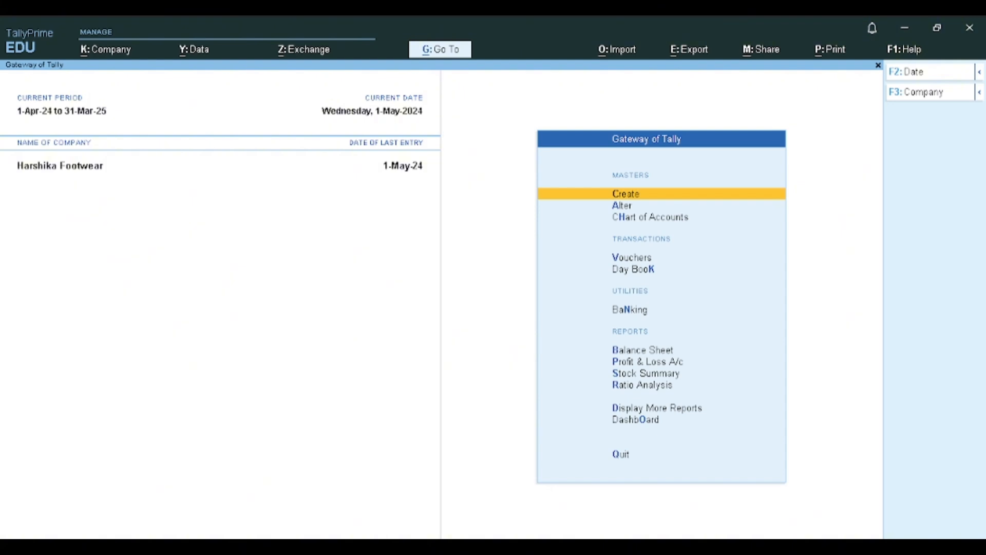
key(Down)
key(Down)
key(Down)
key(Down)
key(Down)
key(Down)
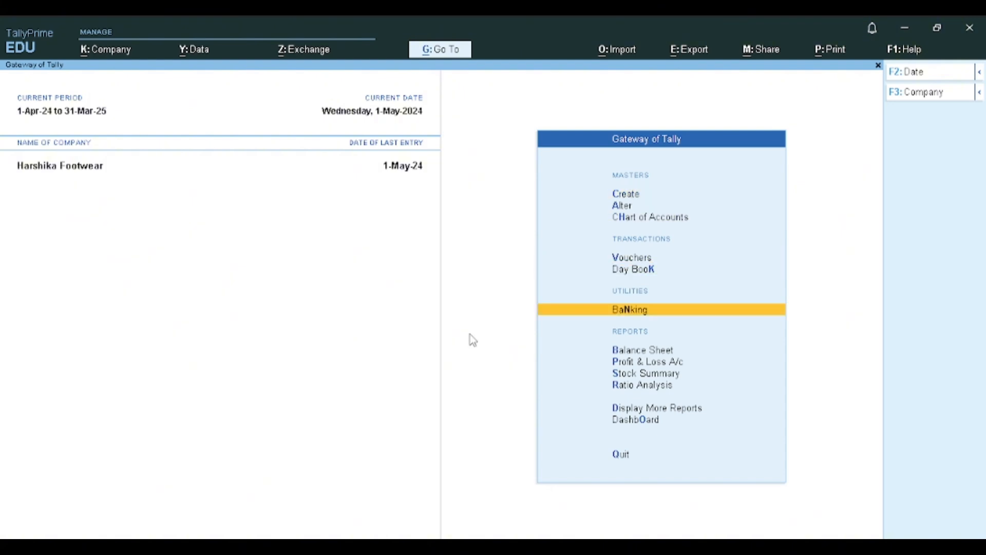
key(Down)
key(Return)
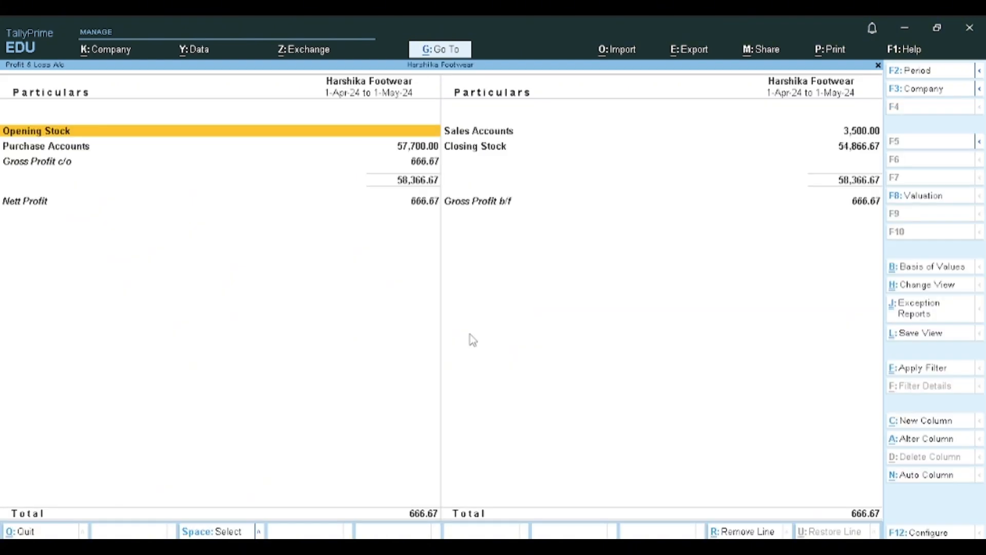
- Drill down from Sales Accounts into the SALES ACCOUNT ledger's vouchers for May
key(Right)
key(Return)
key(Return)
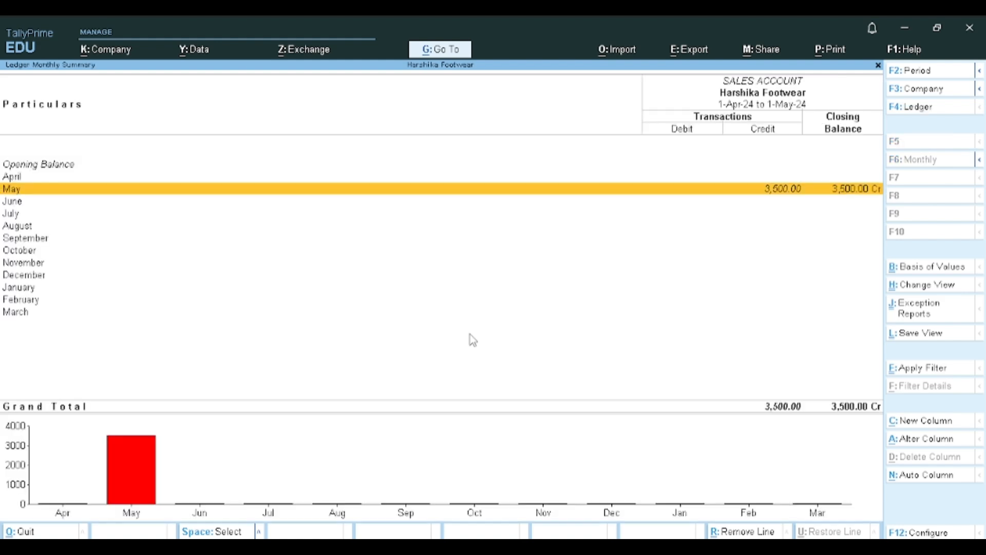
- Inspect sales vouchers No. 1 and No. 2 one after the other, quitting each without saving
key(Return)
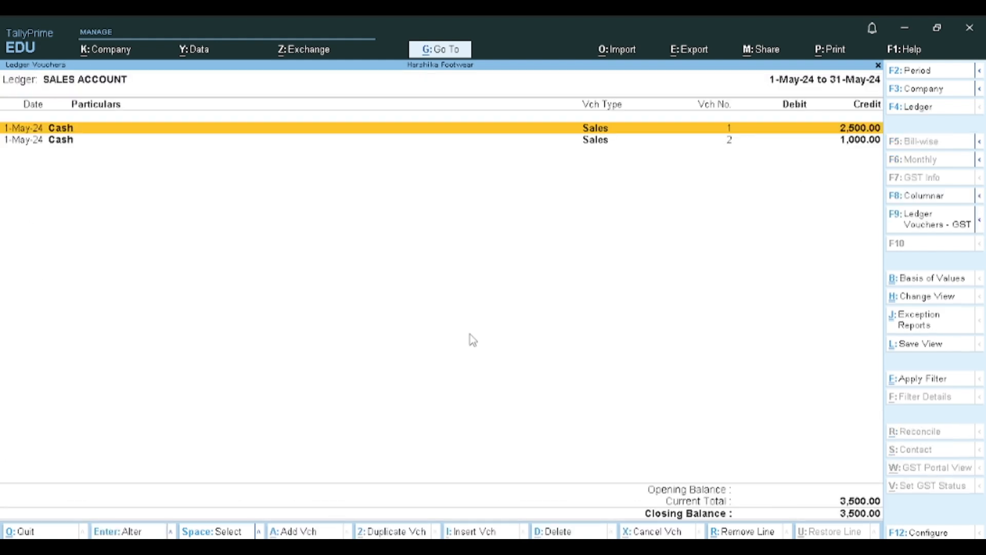
key(Return)
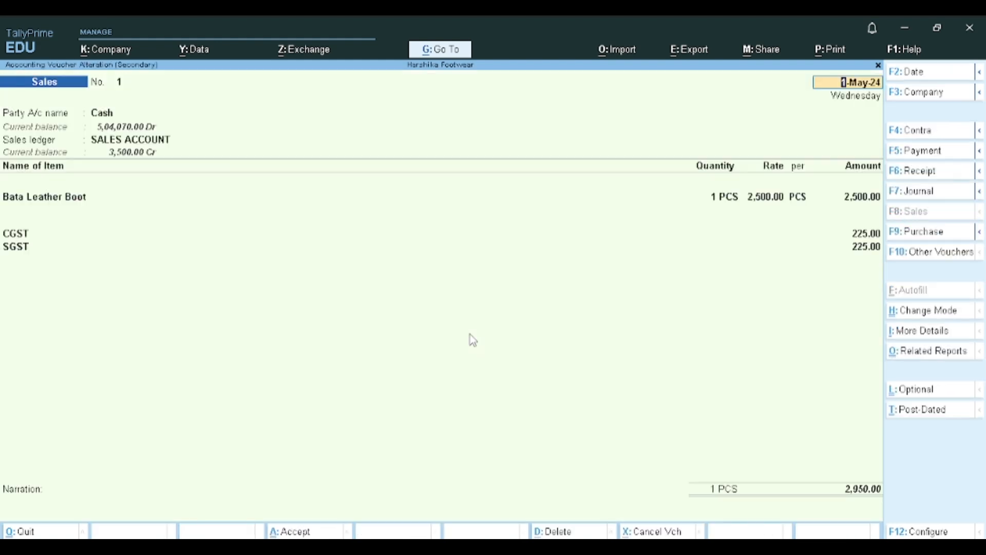
key(BackSpace)
key(Escape)
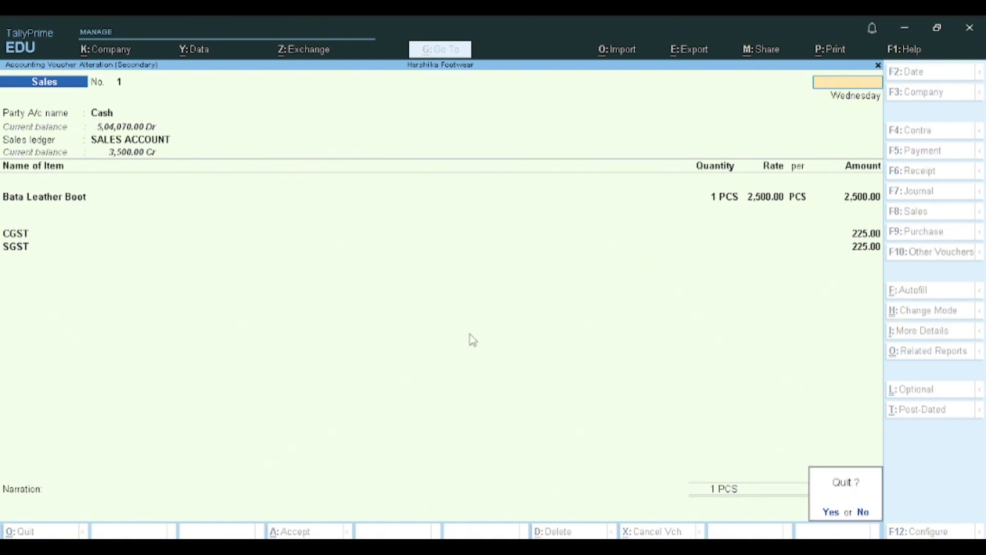
key(y)
key(Down)
key(Return)
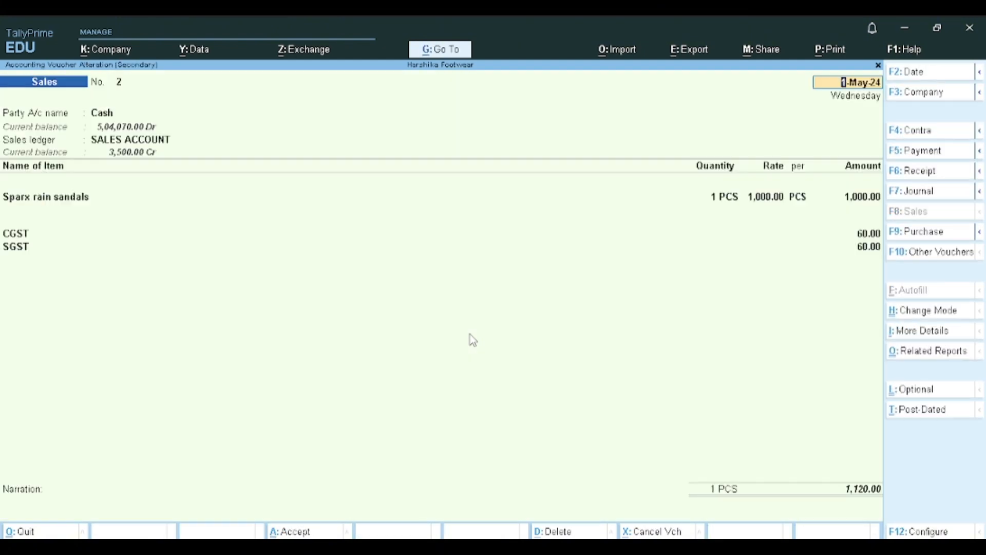
key(BackSpace)
key(Escape)
key(y)
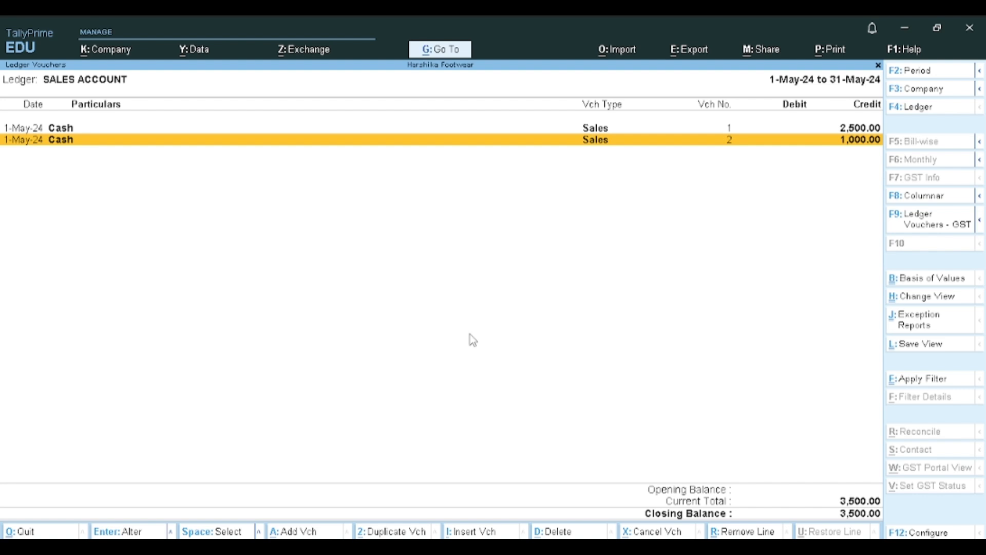
- Leave the sales ledger vouchers and go back to the Profit & Loss A/c report
key(Up)
key(Down)
key(Escape)
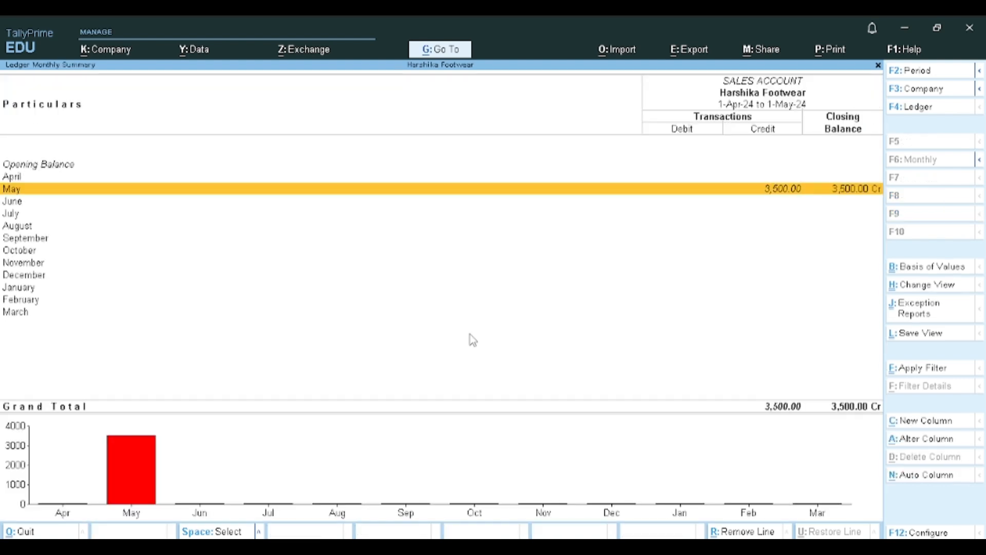
key(Escape)
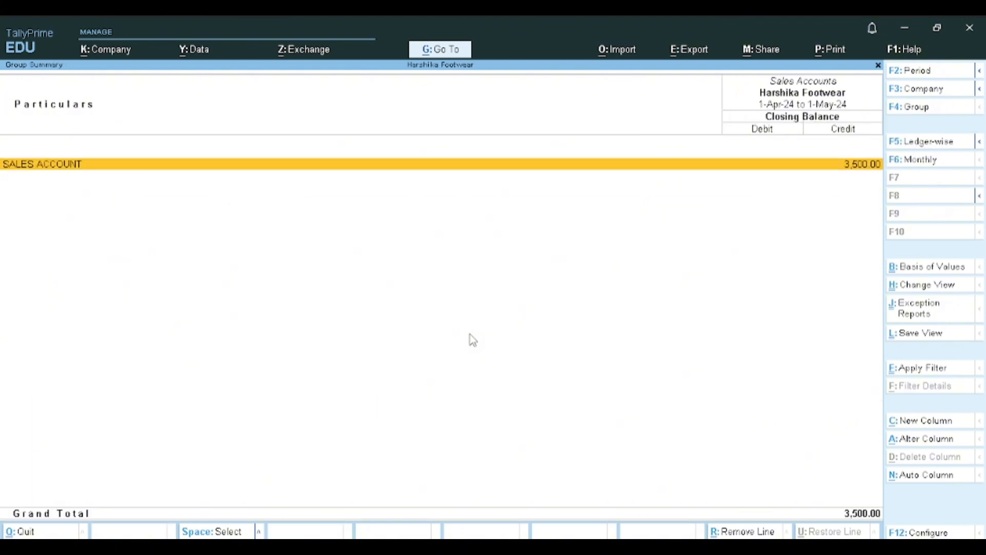
key(Escape)
key(Left)
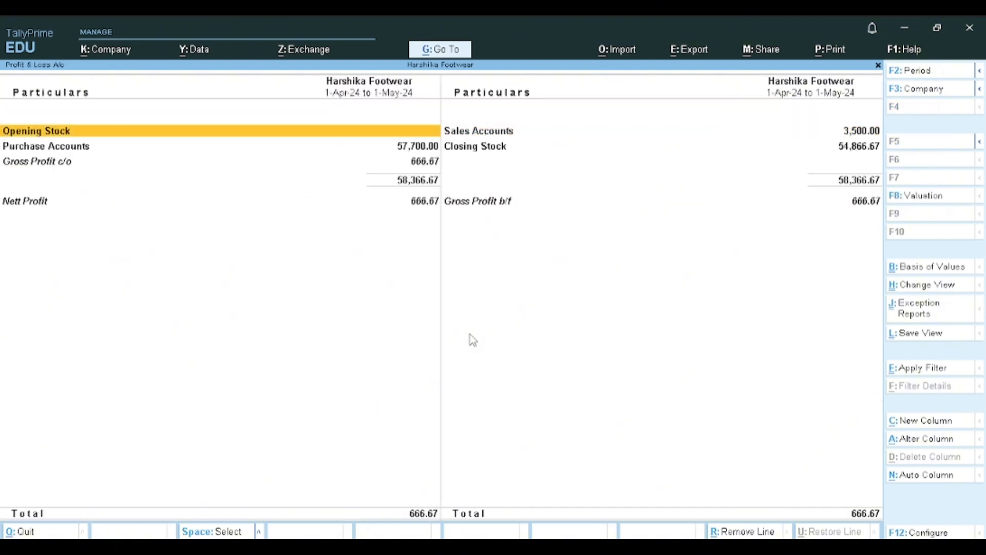
- Drill down from Purchase Accounts to May's purchase voucher No. 2, inspect it, and quit without saving
key(Down)
key(Return)
key(Return)
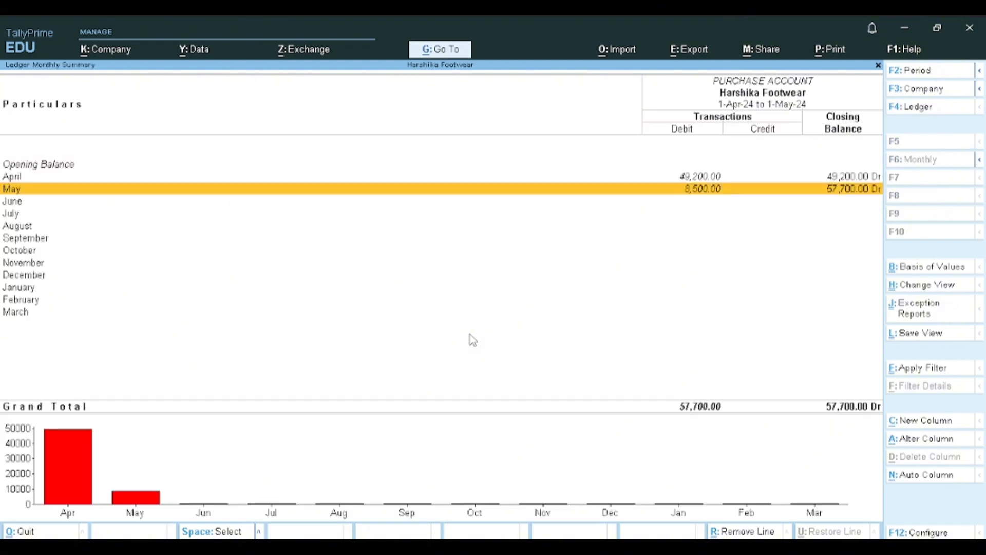
key(Return)
key(Return)
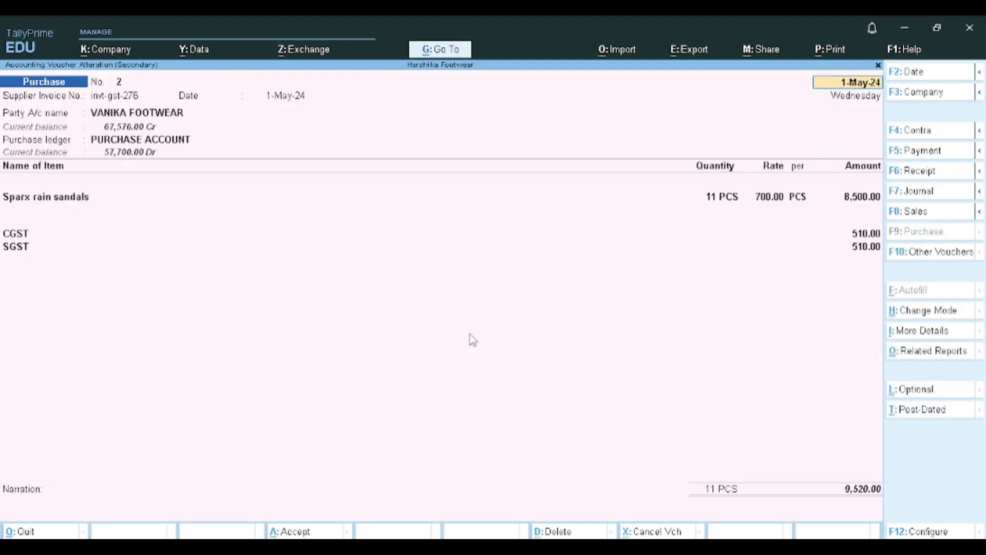
key(Escape)
key(y)
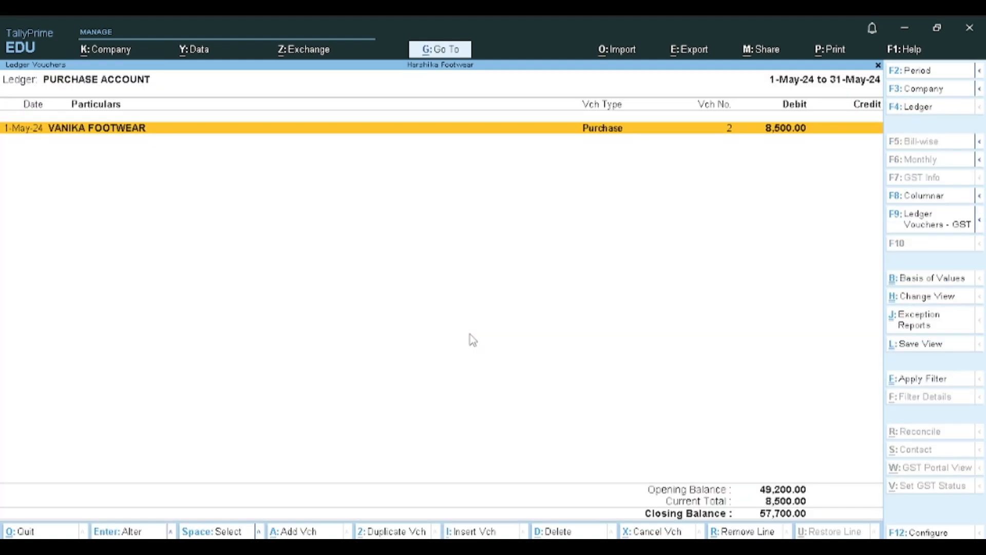
- Open April's purchase voucher No. 1 from the PURCHASE ACCOUNT ledger, inspect it, and quit without saving
key(Escape)
key(Up)
key(Return)
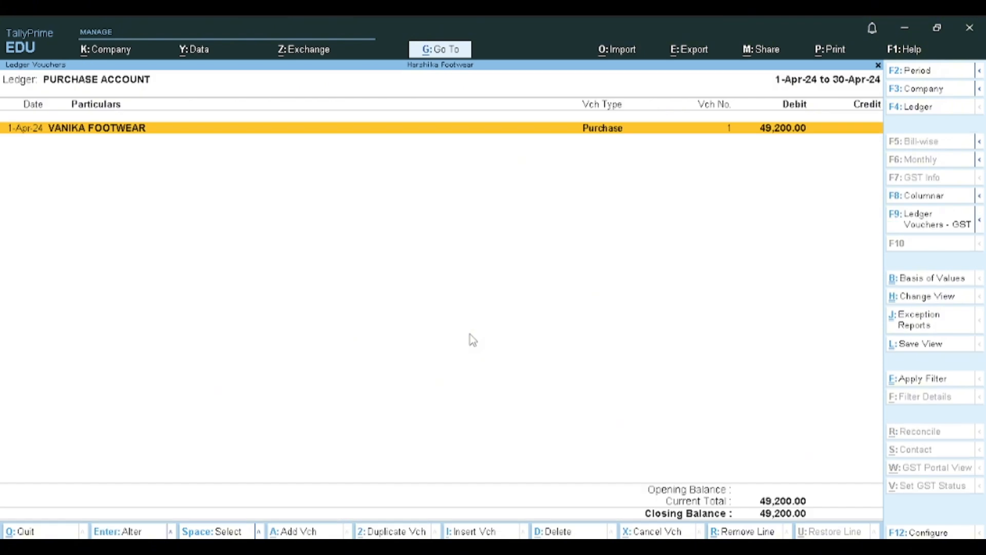
key(Return)
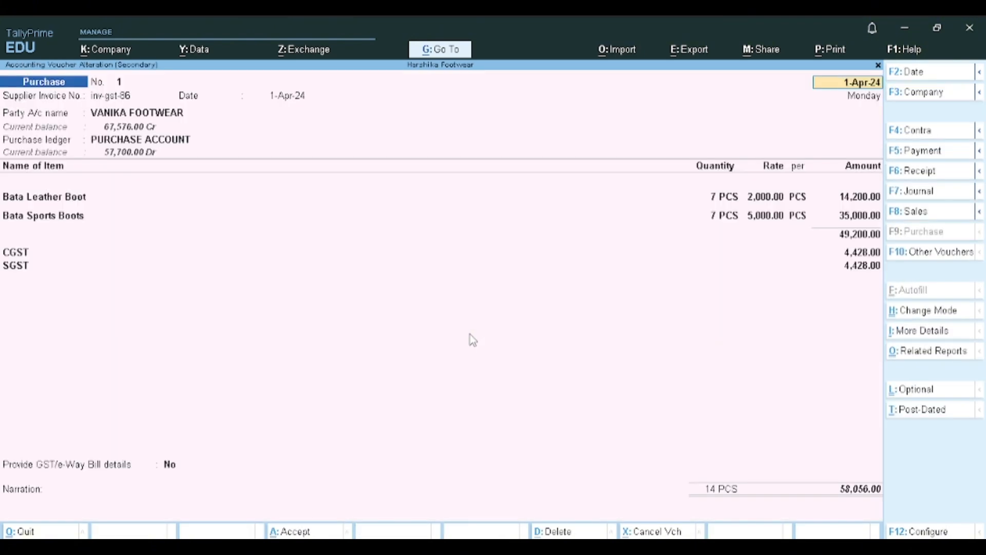
key(BackSpace)
key(Escape)
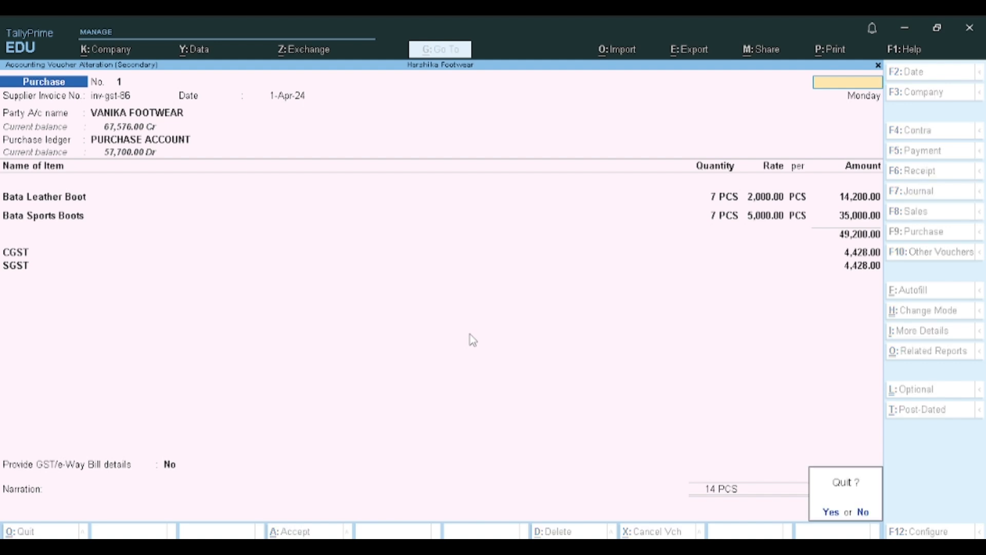
key(y)
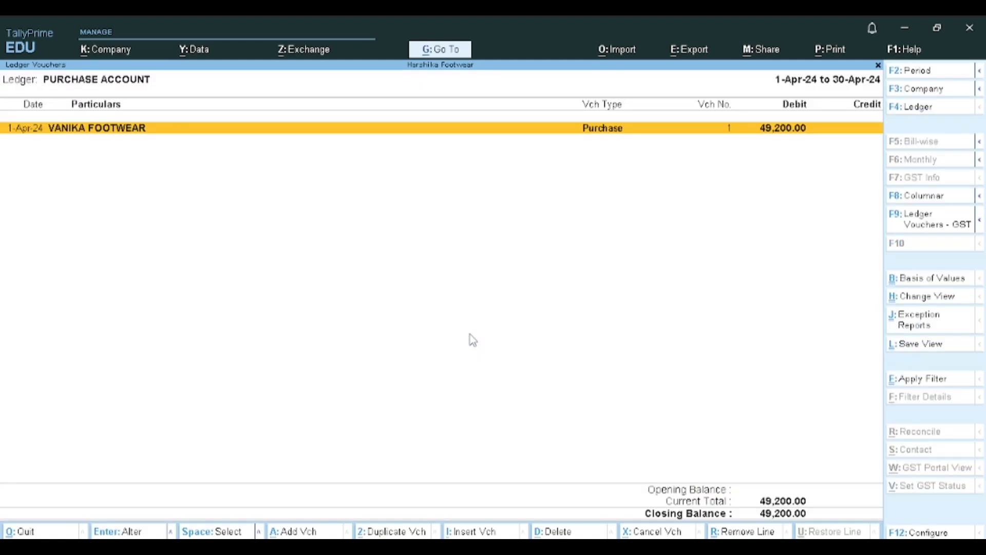
- Close the purchase ledger reports and the Profit & Loss A/c, returning to the Gateway of Tally
key(Escape)
key(Escape)
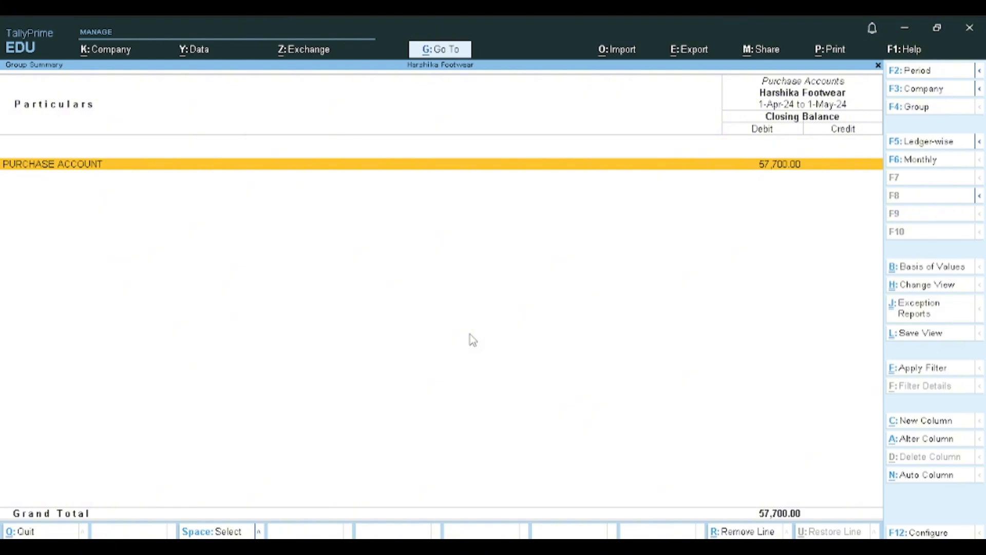
key(Escape)
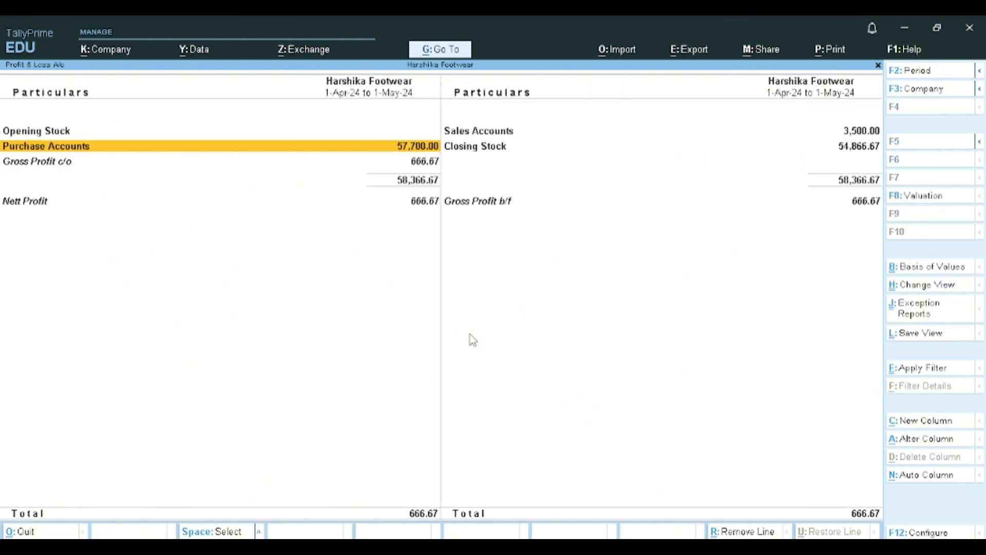
key(Escape)
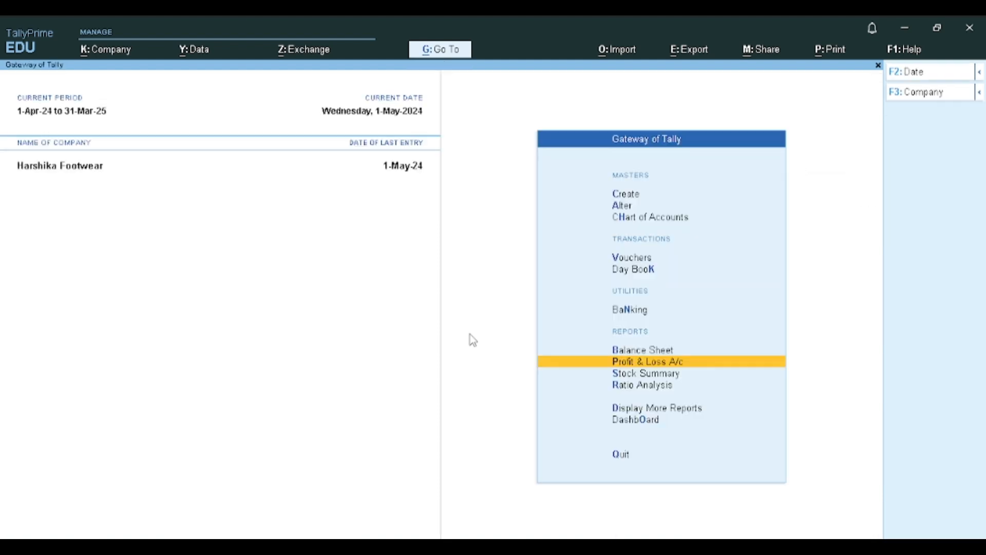
key(v)
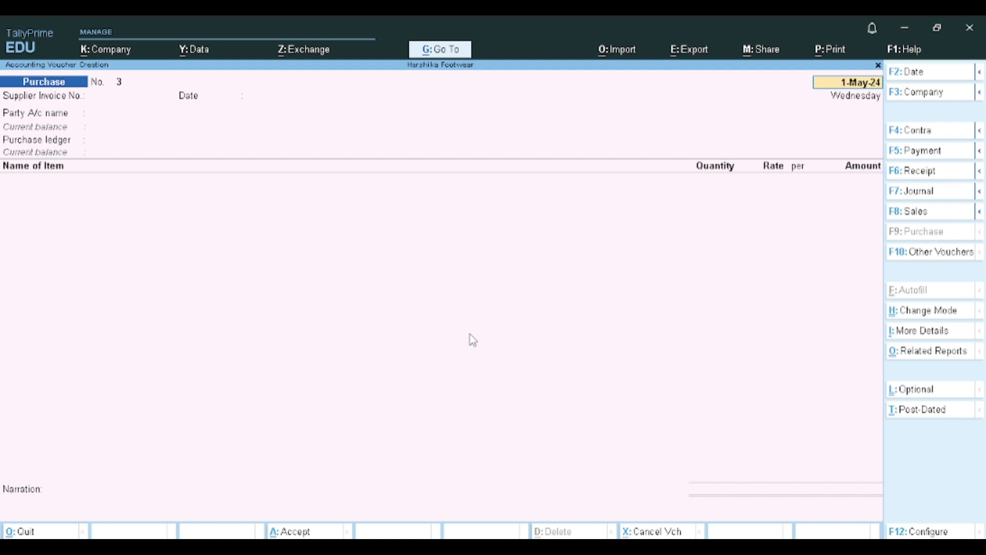
key(BackSpace)
key(Escape)
key(y)
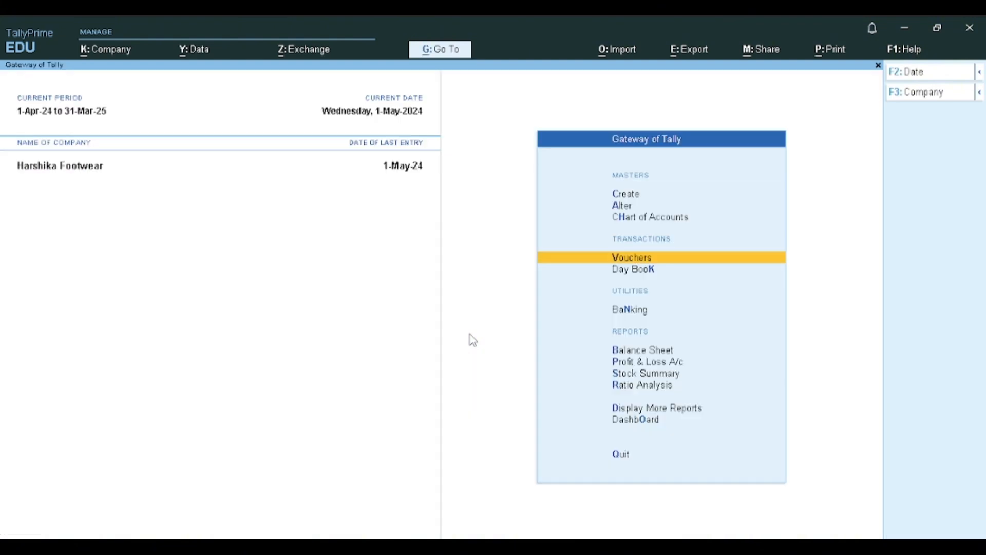
- Open the Profit & Loss A/c report again, review it, and return to the Gateway of Tally
key(Down)
key(Down)
key(Down)
key(Down)
key(Return)
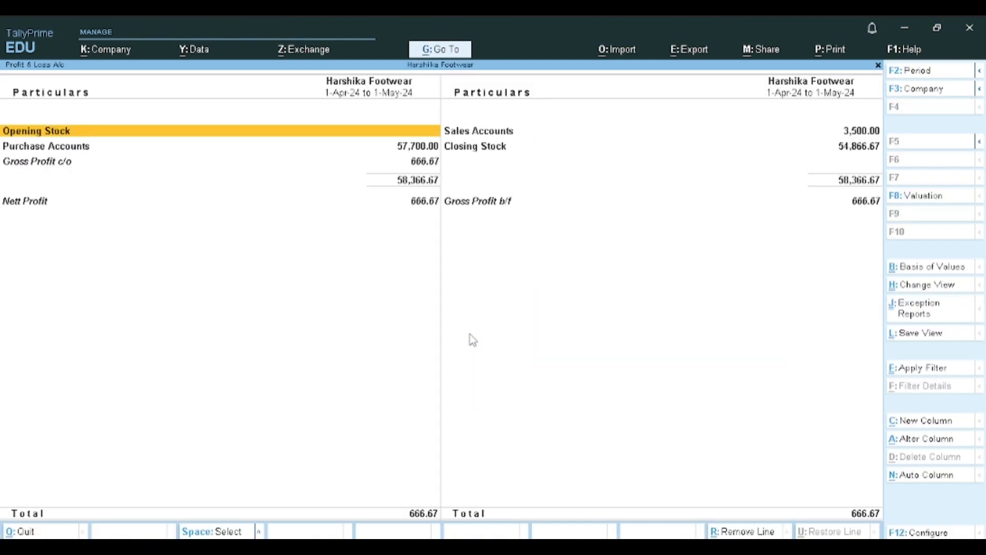
key(Escape)
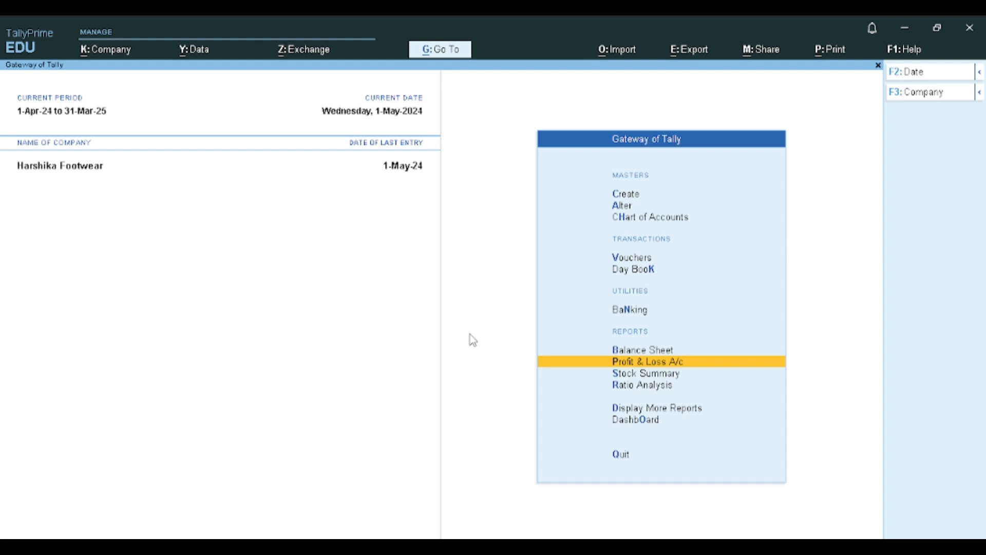
- Open the Stock Item report for Bata Leather Boot from Inventory Books
key(Down)
key(Down)
key(Down)
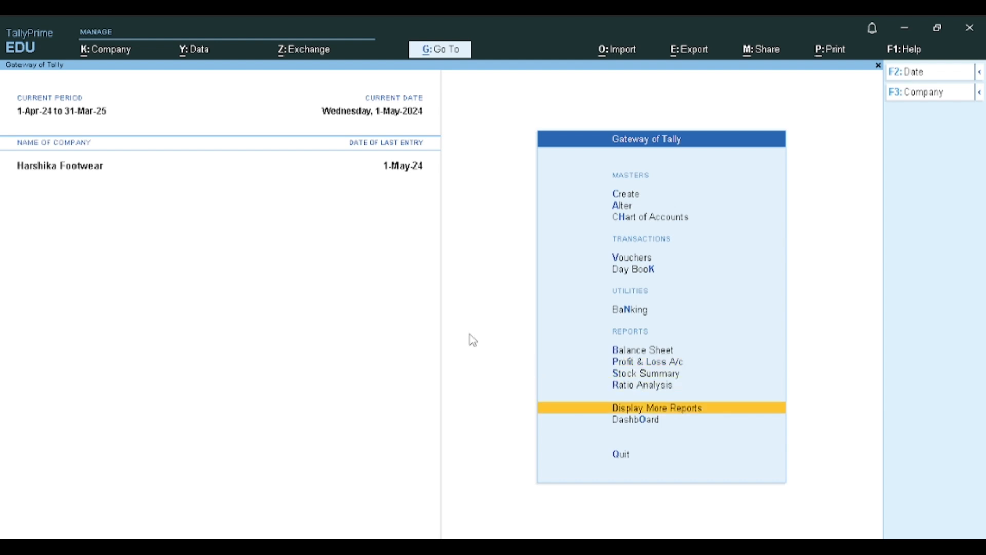
key(Return)
key(Down)
key(Down)
key(Down)
key(Down)
key(Down)
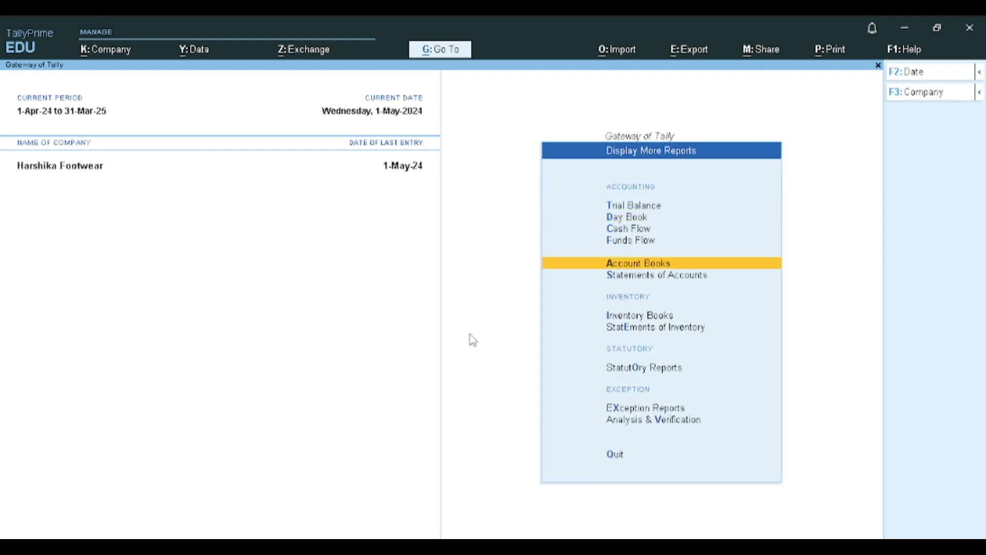
key(Down)
key(Return)
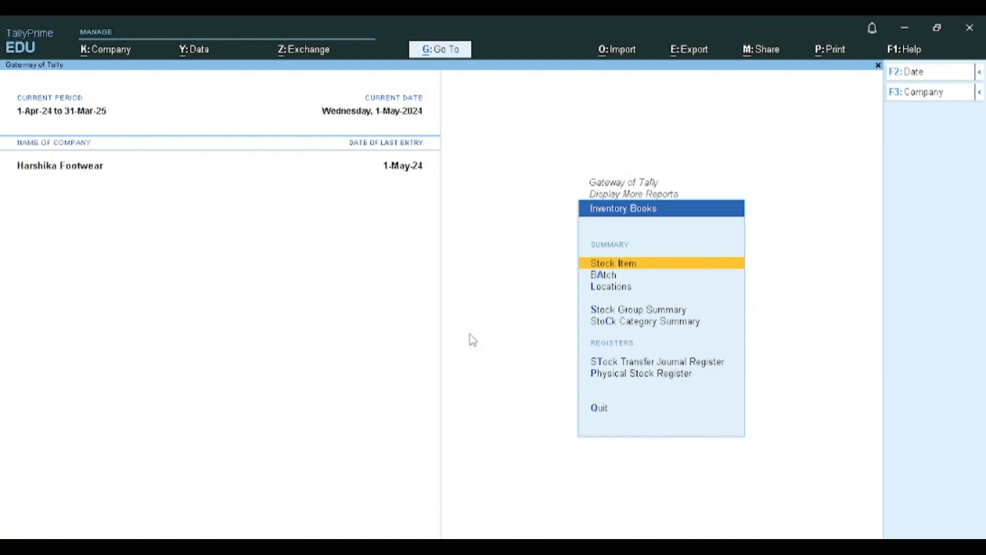
key(Return)
- Inspect April's stock vouchers for Bata Leather Boot and return to the stock item selection
key(Return)
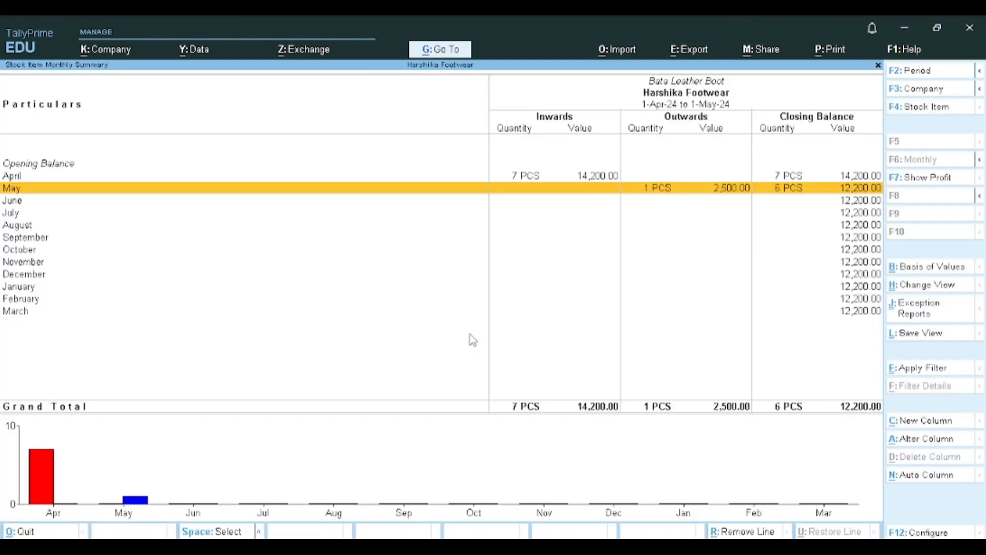
key(Up)
key(Return)
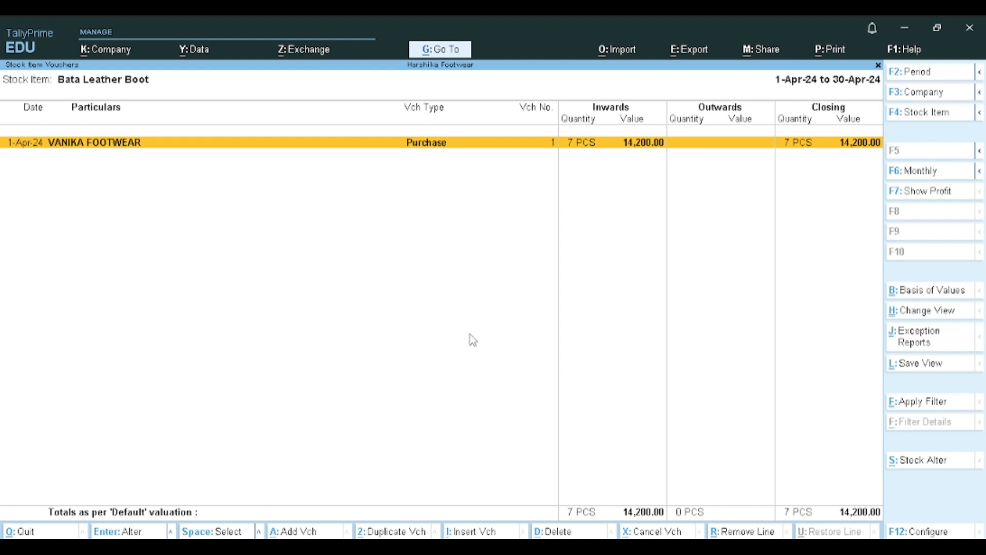
key(Escape)
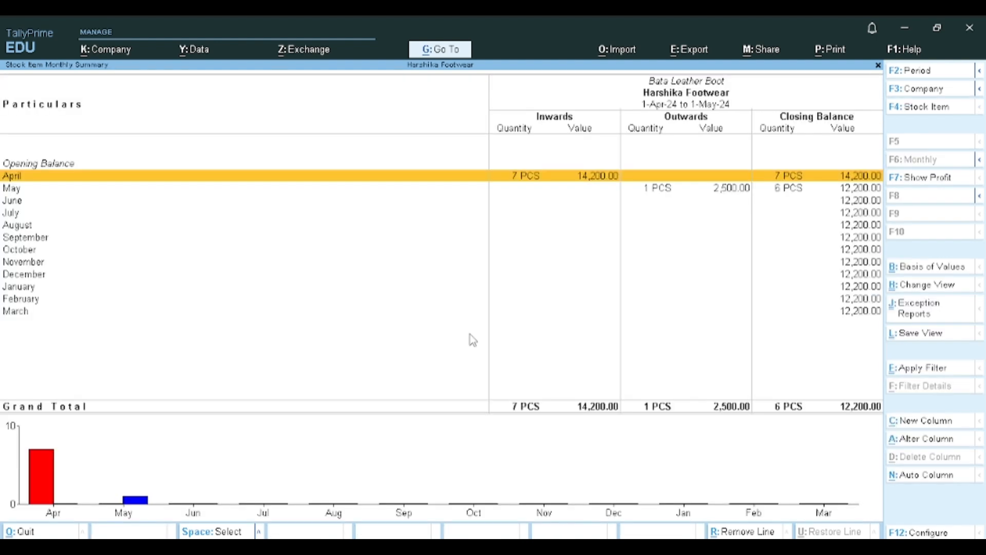
key(Escape)
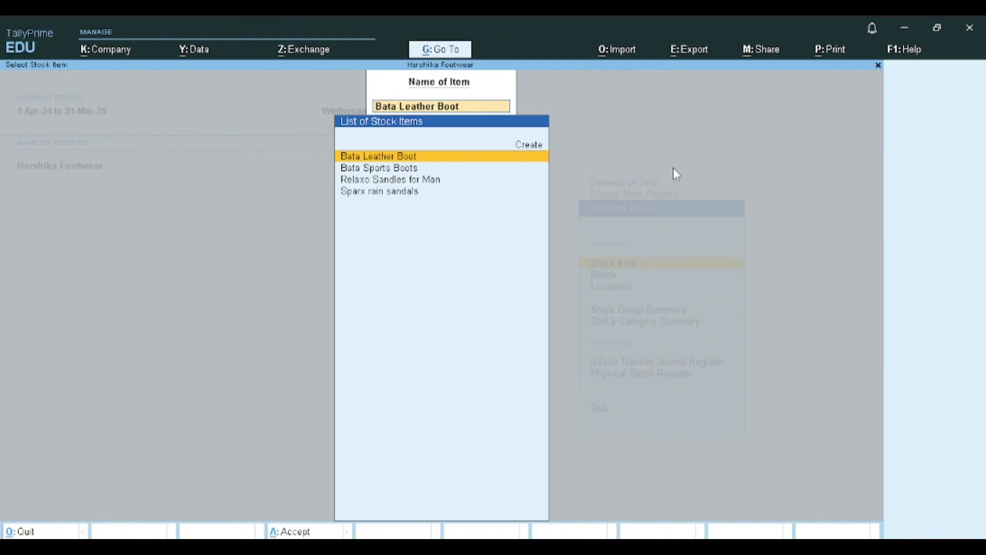
- Look through the list of stock items and return to Inventory Books
key(Down)
key(Down)
key(Down)
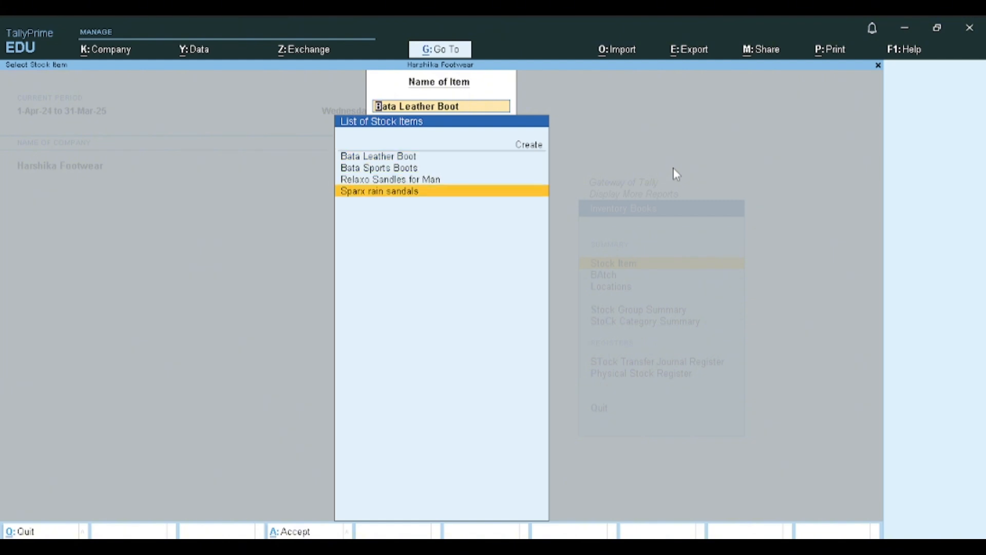
key(Up)
key(Up)
key(Up)
key(Escape)
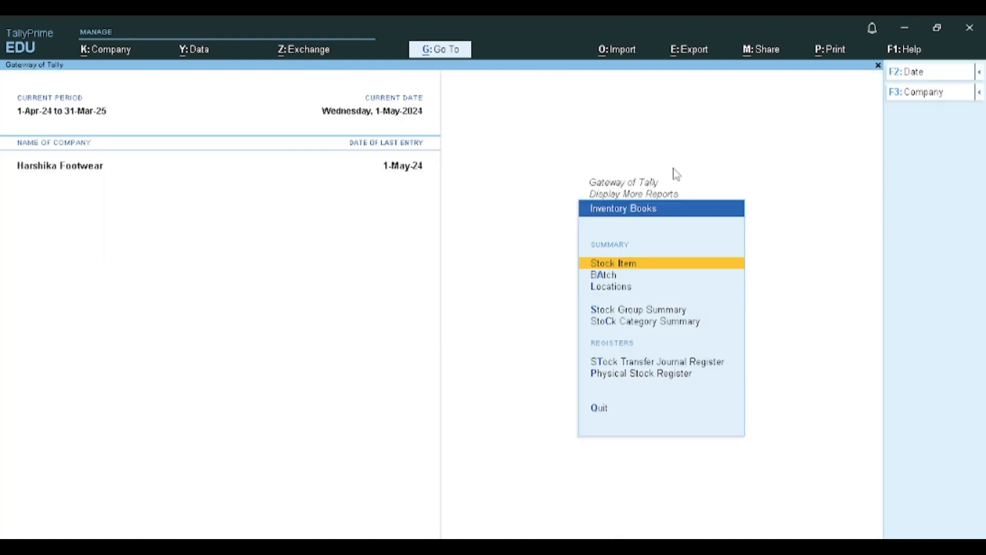
- Look through the batches of Bata Leather Boot in the Batch report selection and return to Inventory Books
key(Down)
key(Return)
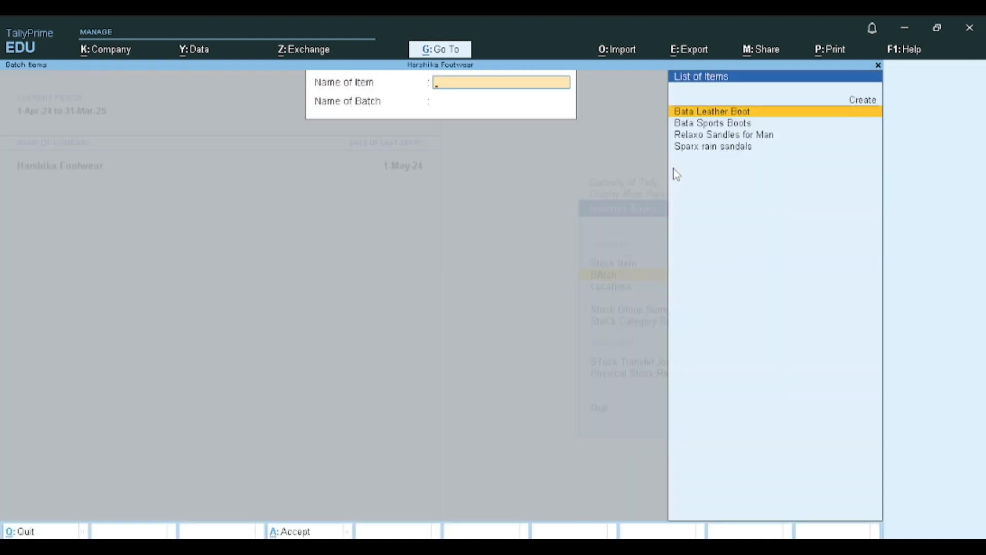
key(Return)
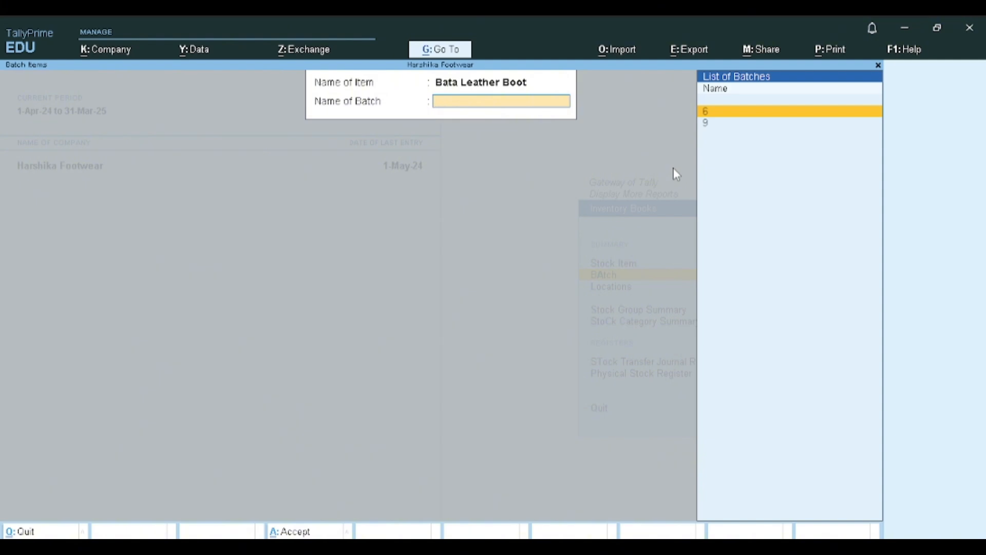
key(Down)
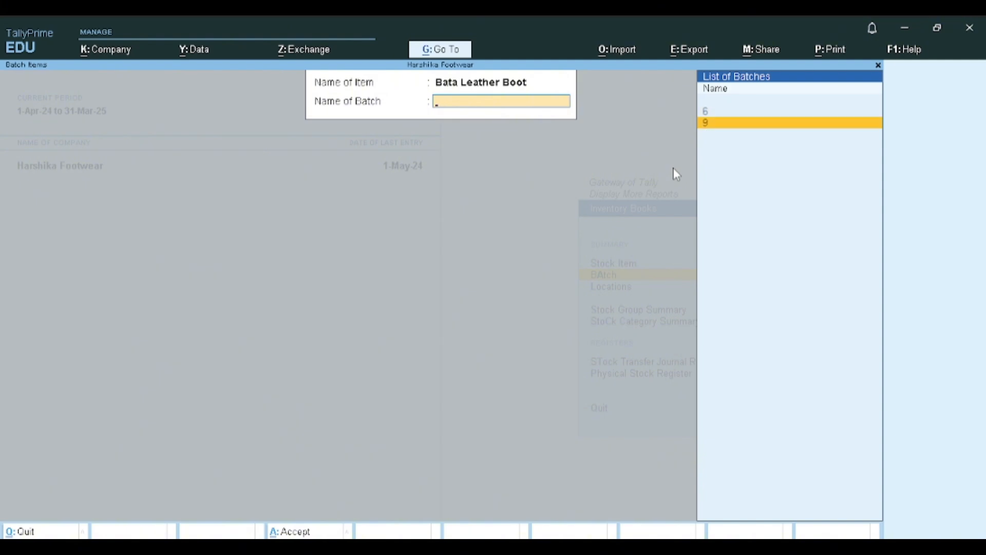
key(Escape)
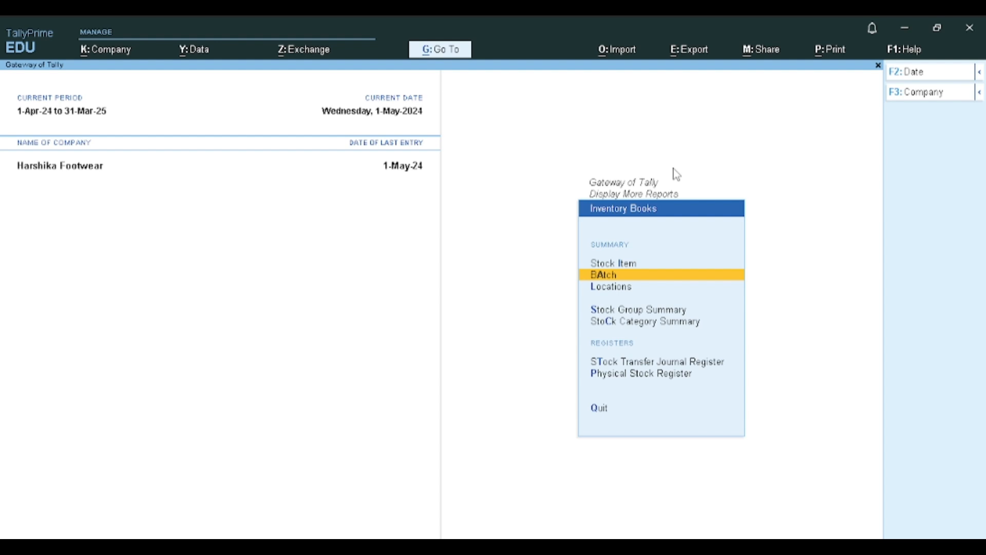
- Open the Stock Category Summary for the Bata category
key(Down)
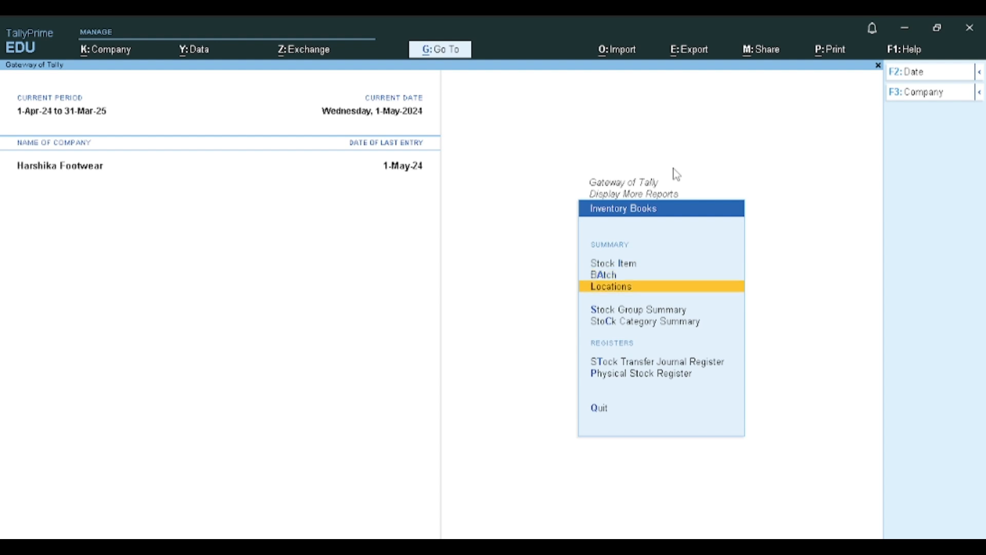
key(Down)
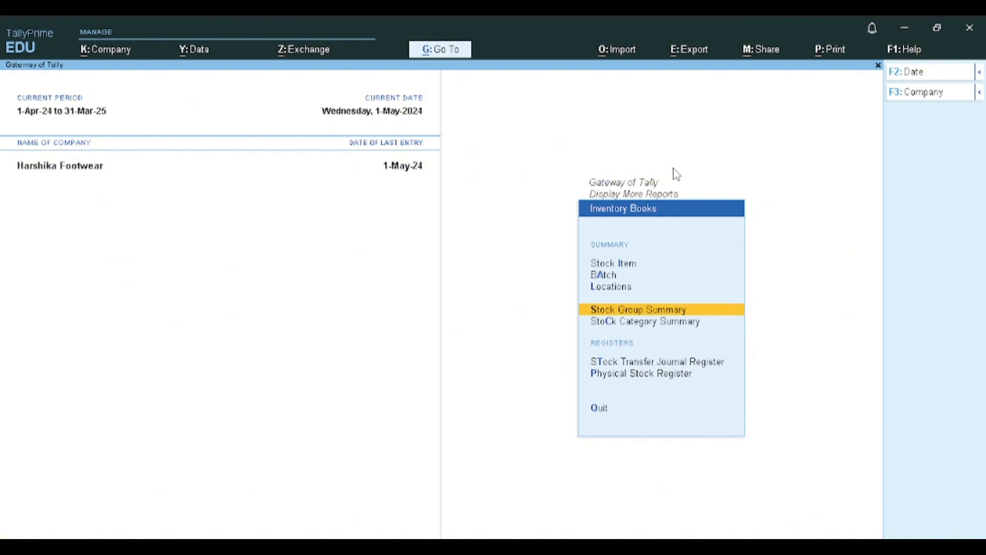
key(Down)
key(Return)
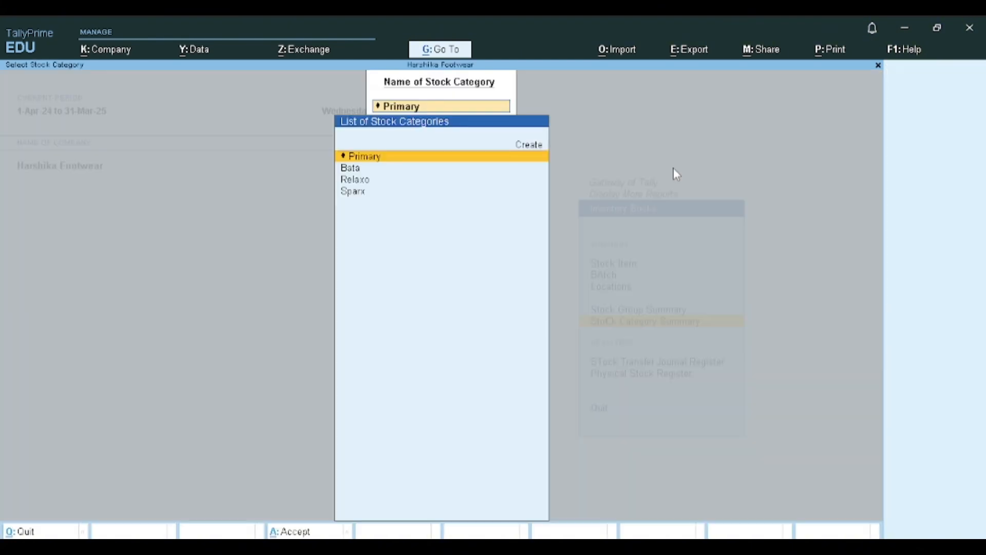
key(Down)
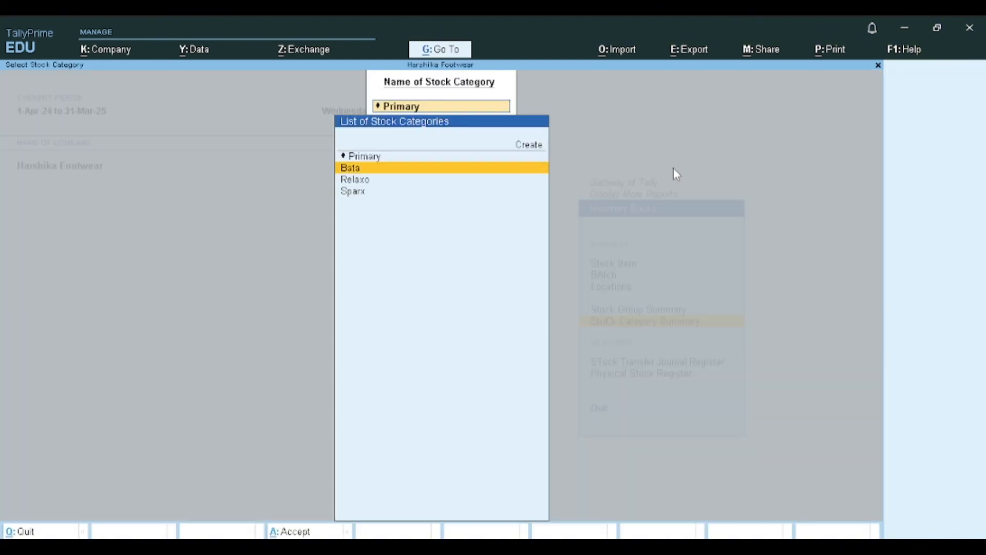
key(Return)
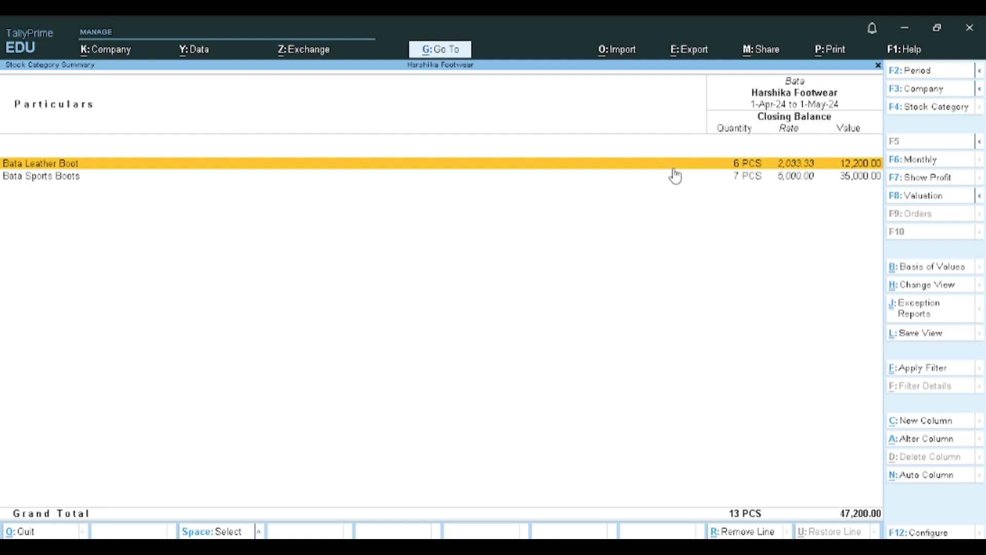
- Open the Stock Category Summary for Relaxo, review it, and return to Inventory Books
key(F4)
key(Down)
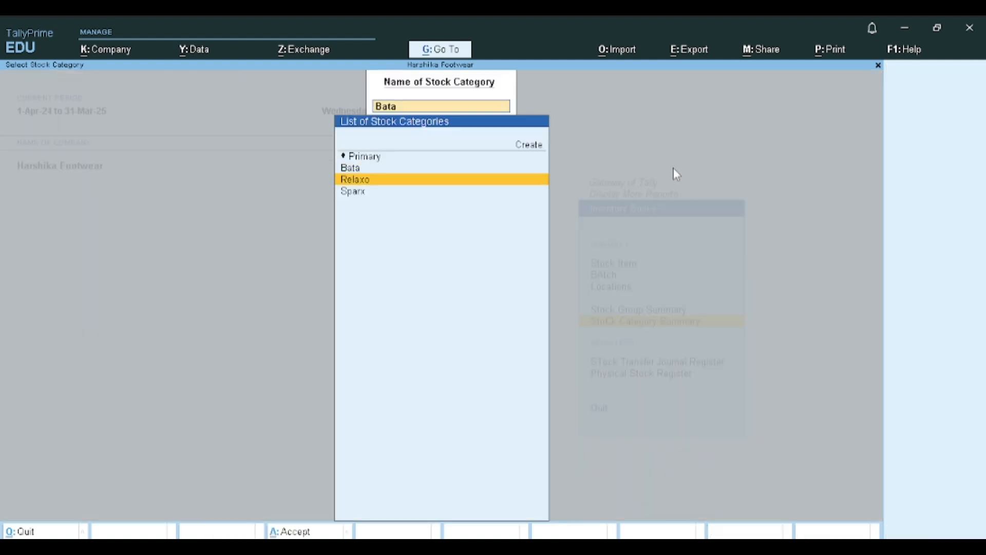
key(Return)
key(Escape)
key(Escape)
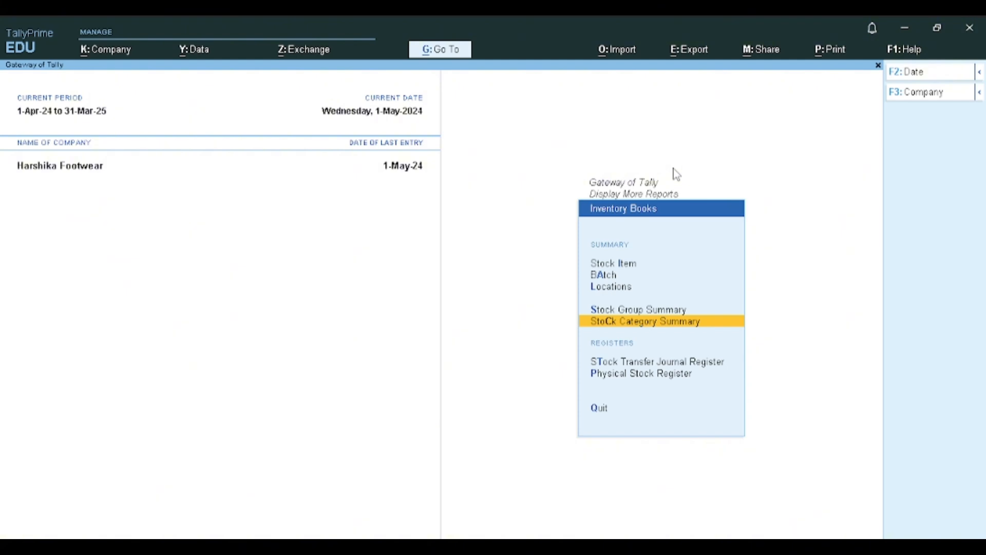
- Look through the stock groups in the Stock Group Summary selection and return to the Gateway of Tally
key(Up)
key(Return)
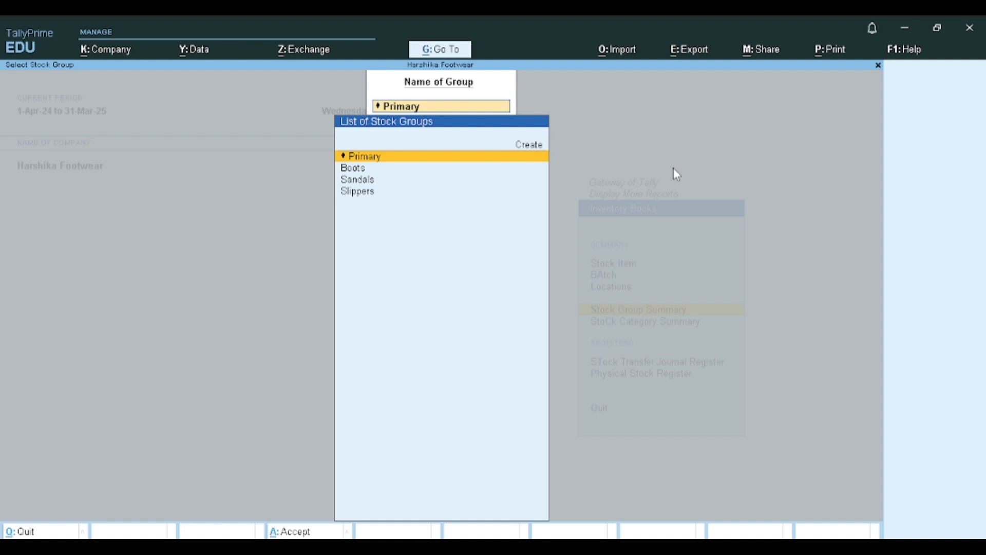
key(Down)
key(Down)
key(Down)
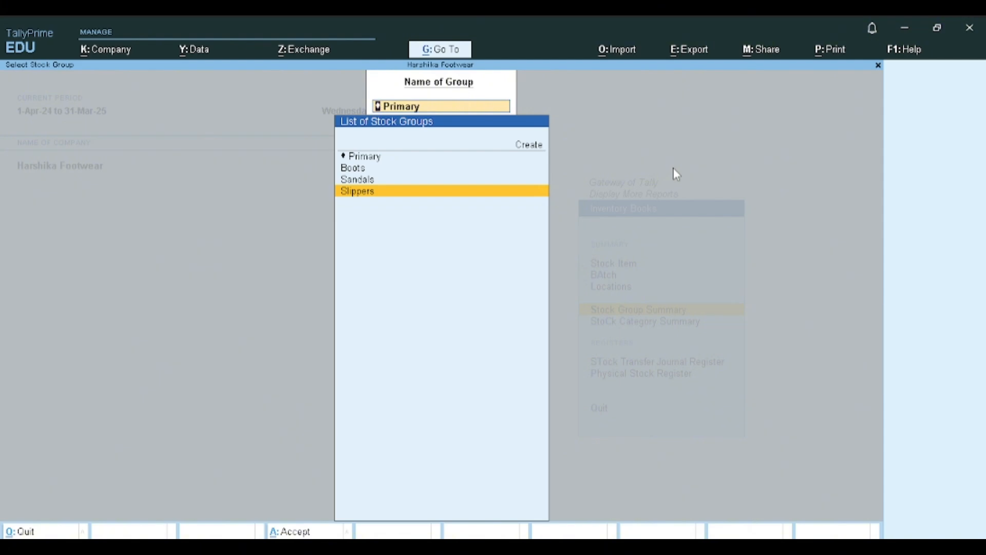
key(Escape)
key(Escape)
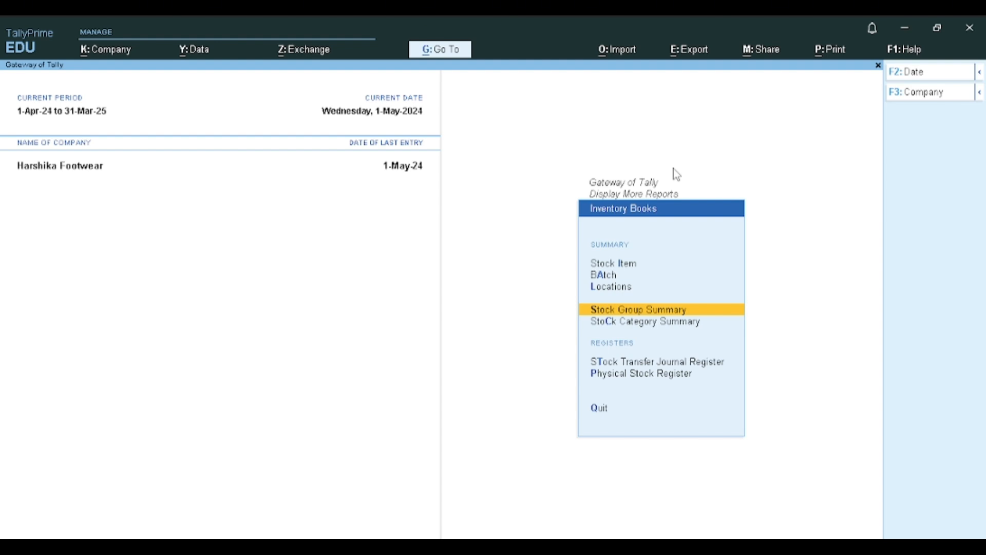
key(Escape)
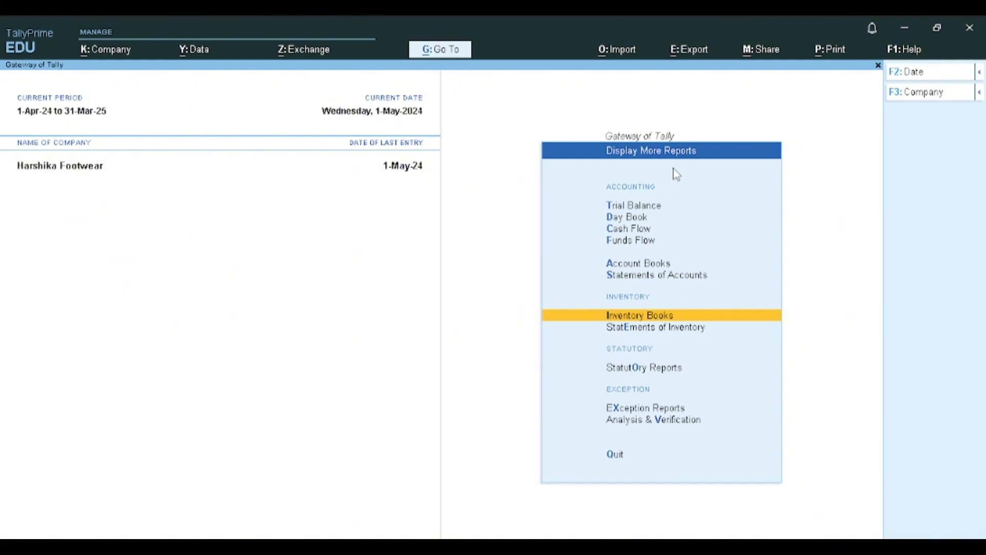
key(Escape)
- Open the Profit & Loss A/c, review its purchase, gross profit and sales lines, and return to the Gateway of Tally
key(Up)
key(Up)
key(Up)
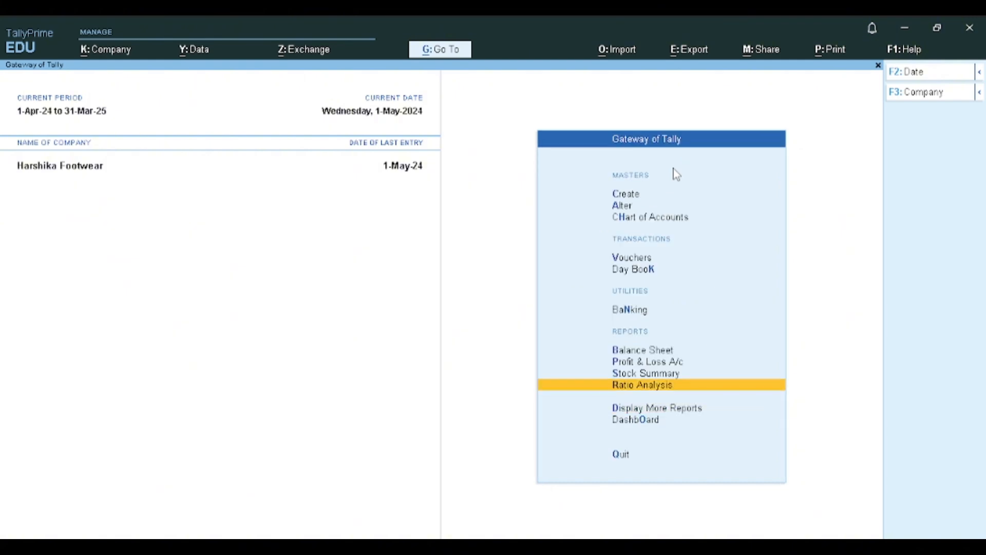
key(Return)
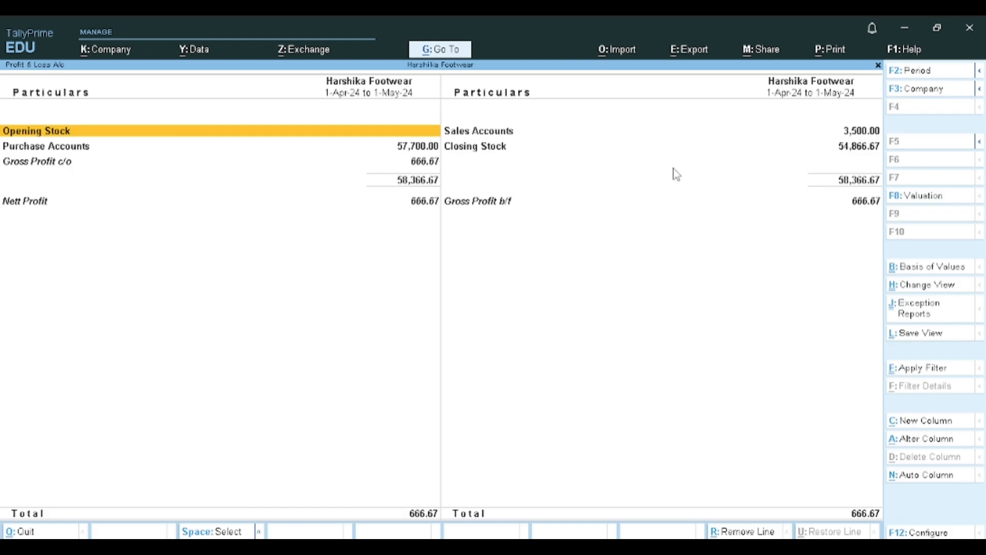
key(Down)
key(Down)
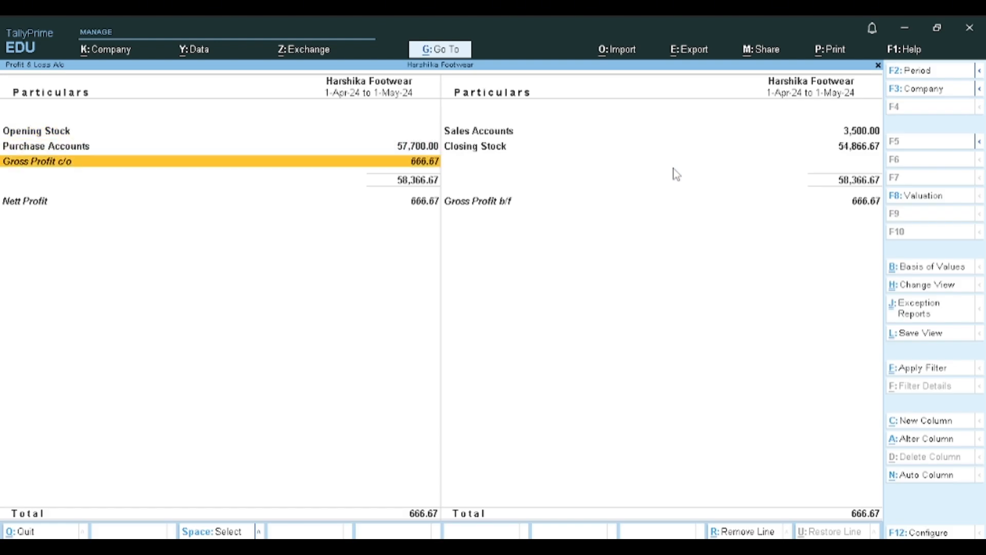
key(Right)
key(Up)
key(Up)
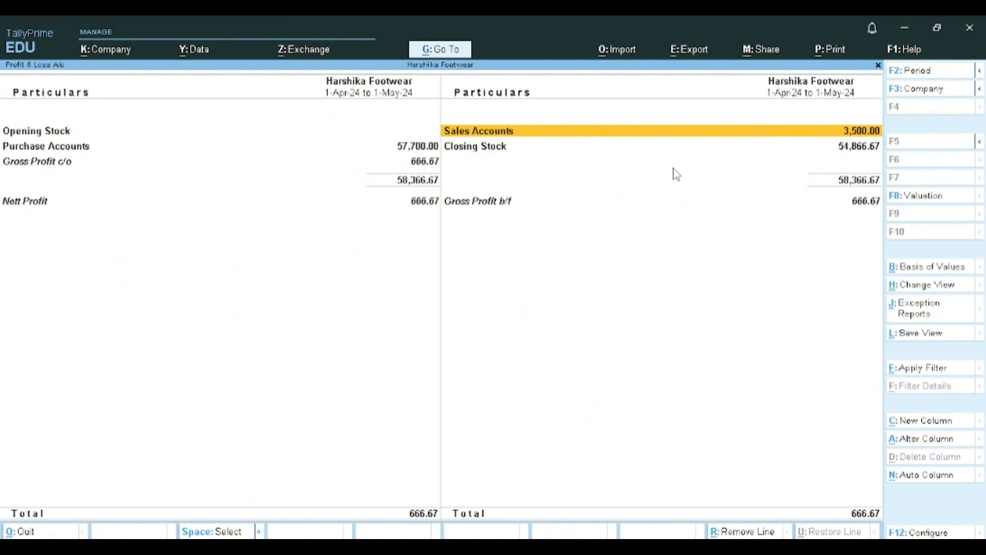
key(Escape)
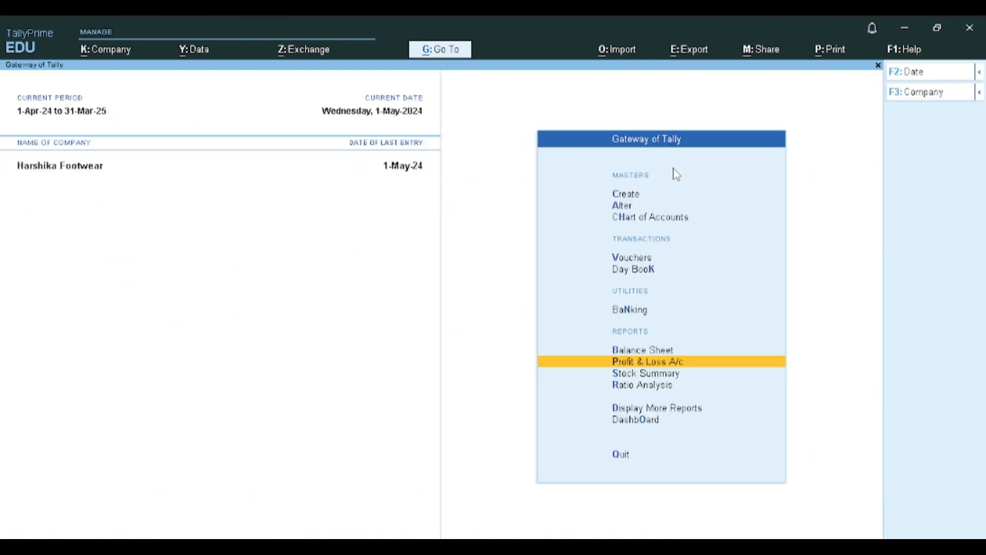
key(Up)
key(Up)
key(Up)
key(Up)
key(Return)
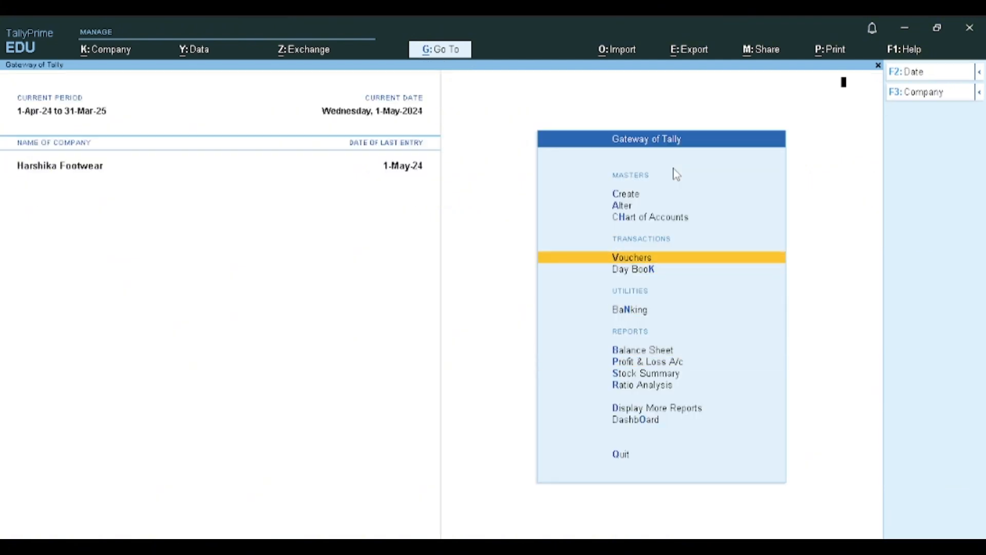
key(Return)
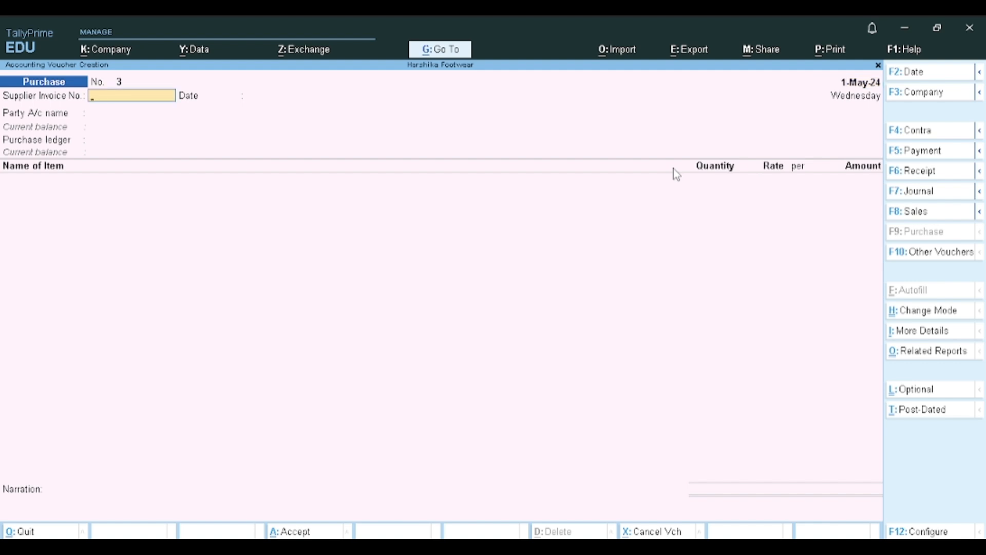
key(Escape)
key(y)
- Drill down from Purchase Accounts in the Profit & Loss A/c to May's purchase voucher No. 2 and move to its supplier invoice number
key(Down)
key(Down)
key(Down)
key(Down)
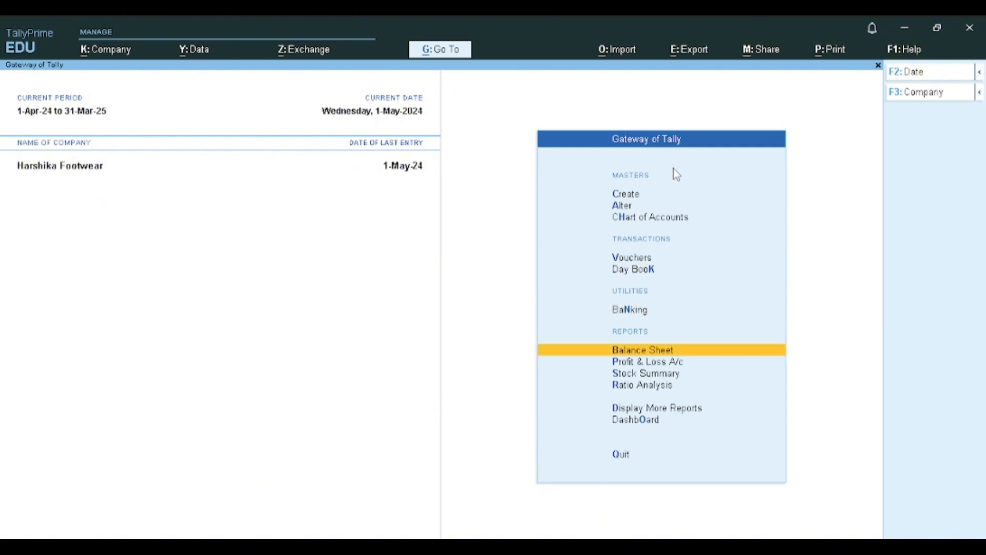
key(Return)
key(Down)
key(Return)
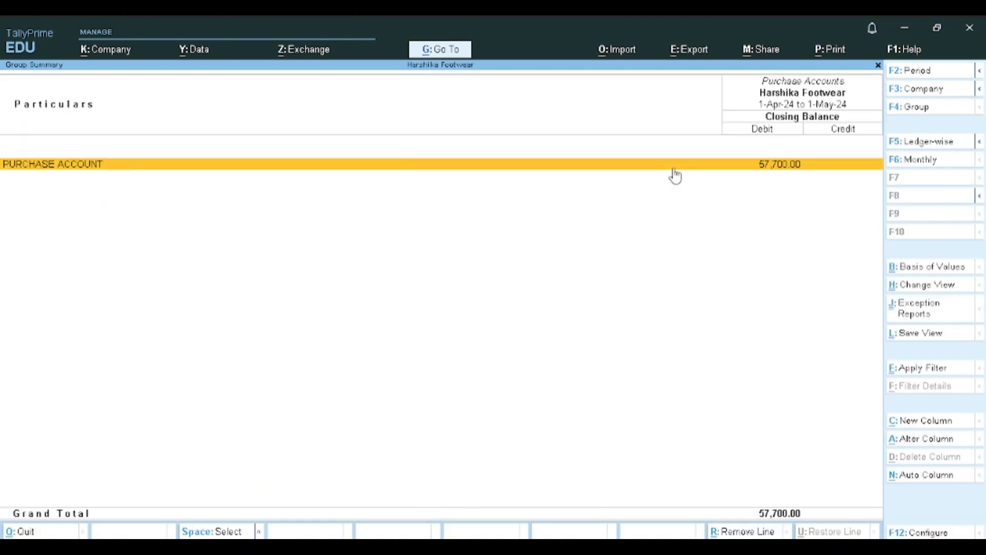
key(Return)
key(Return)
key(Return)
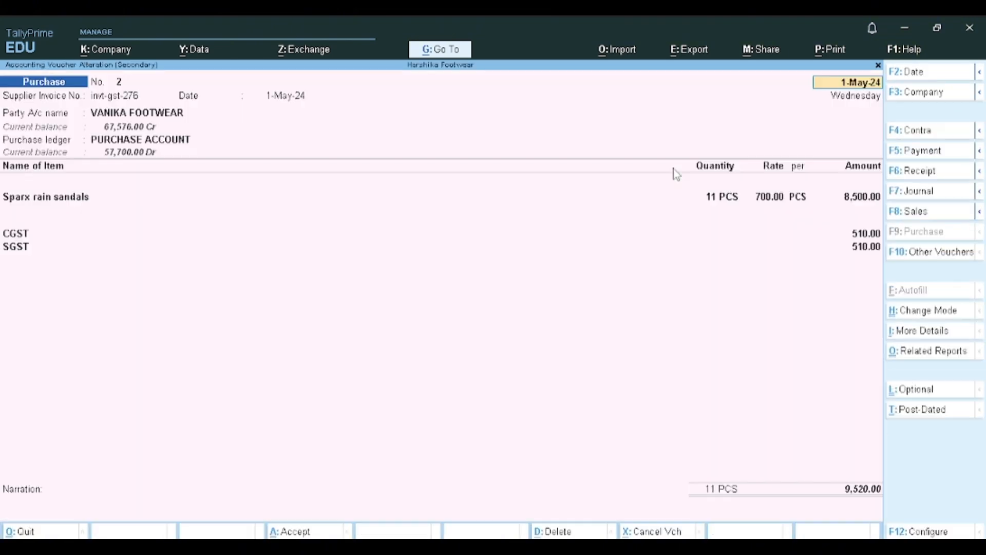
- Go through purchase voucher No. 2's receipt details, party details and purchase ledger to the batch allocations for Sparx rain sandals
key(Return)
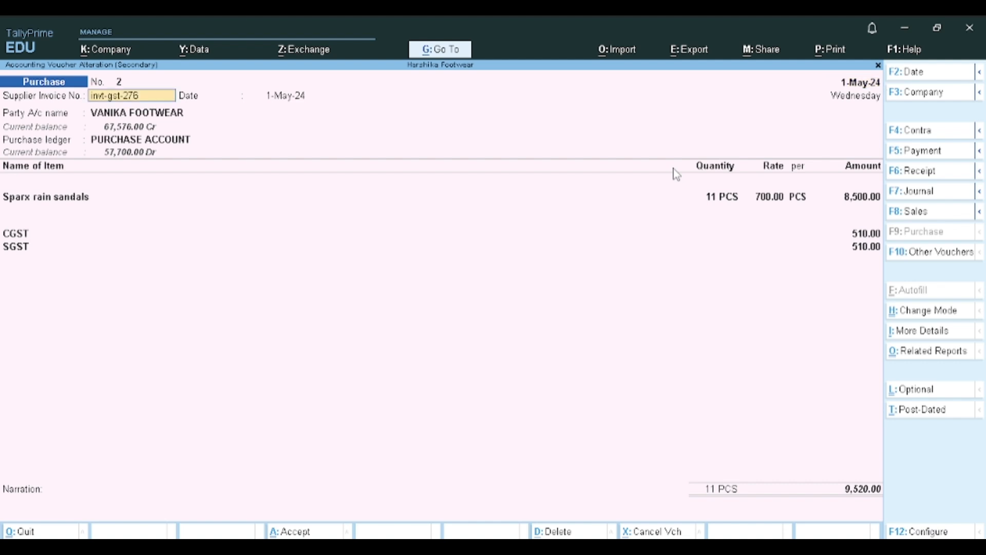
key(Return)
key(Return)
key(Return)
key(Return)
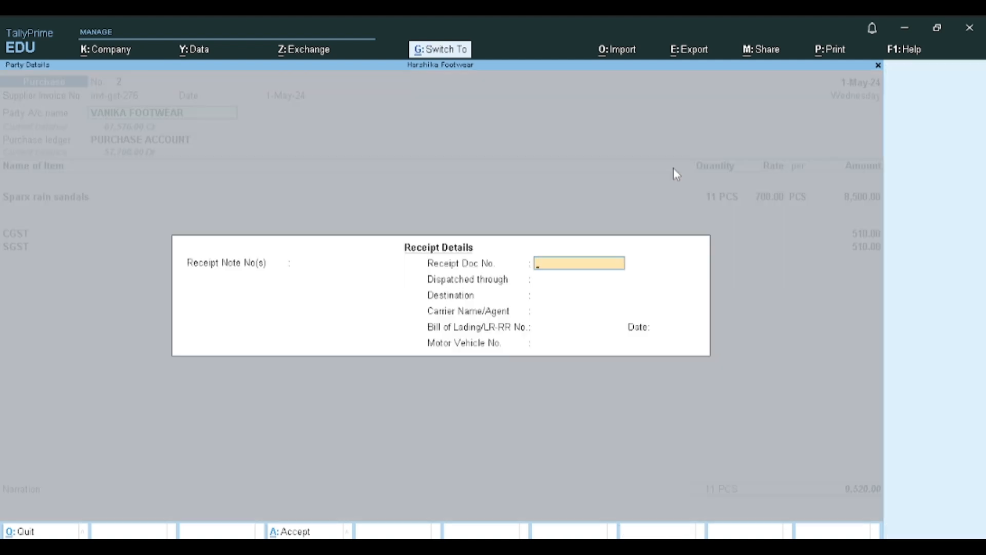
key(ctrl+a)
key(ctrl+a)
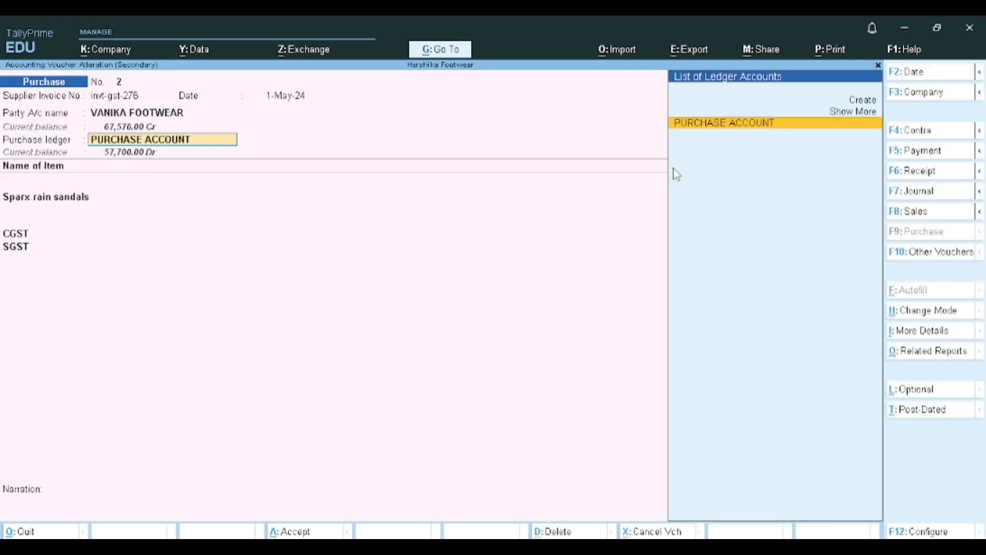
key(Return)
key(Return)
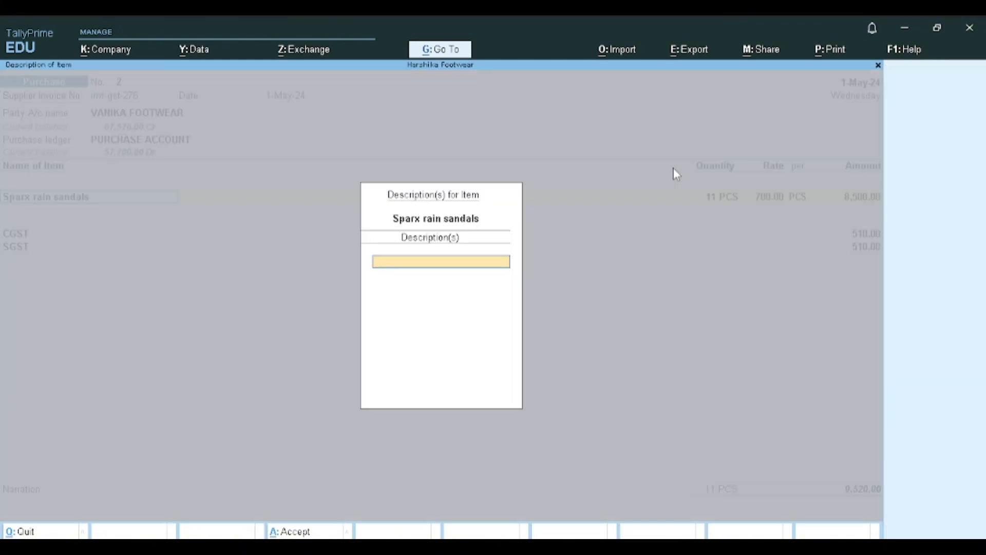
key(ctrl+a)
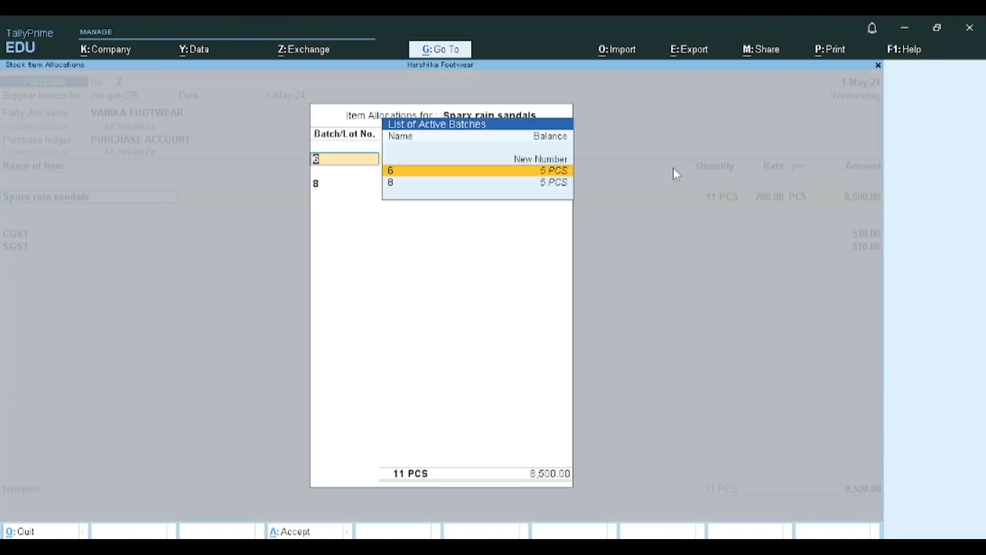
key(Return)
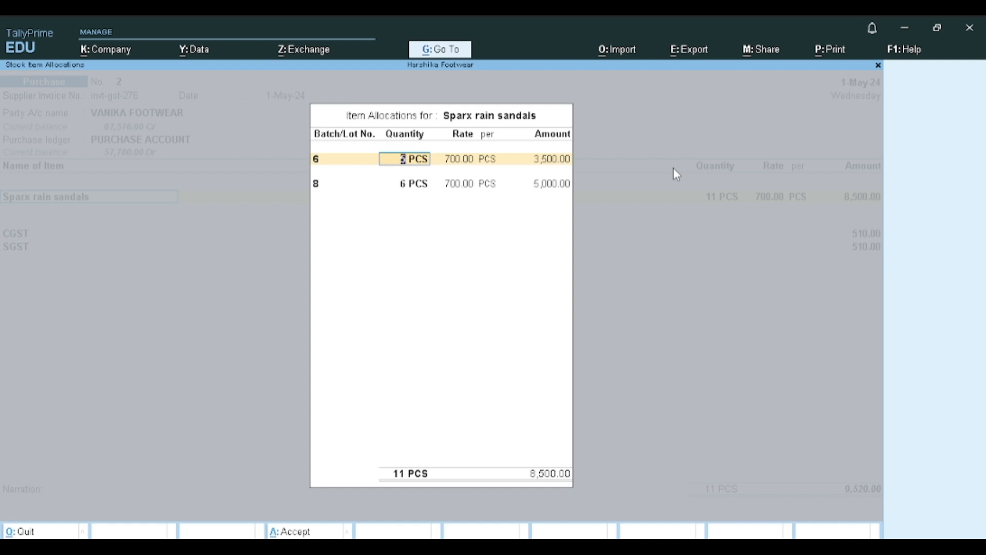
- Quit purchase voucher No. 2 without saving changes and return to the Purchase Accounts group summary
key(Escape)
key(Escape)
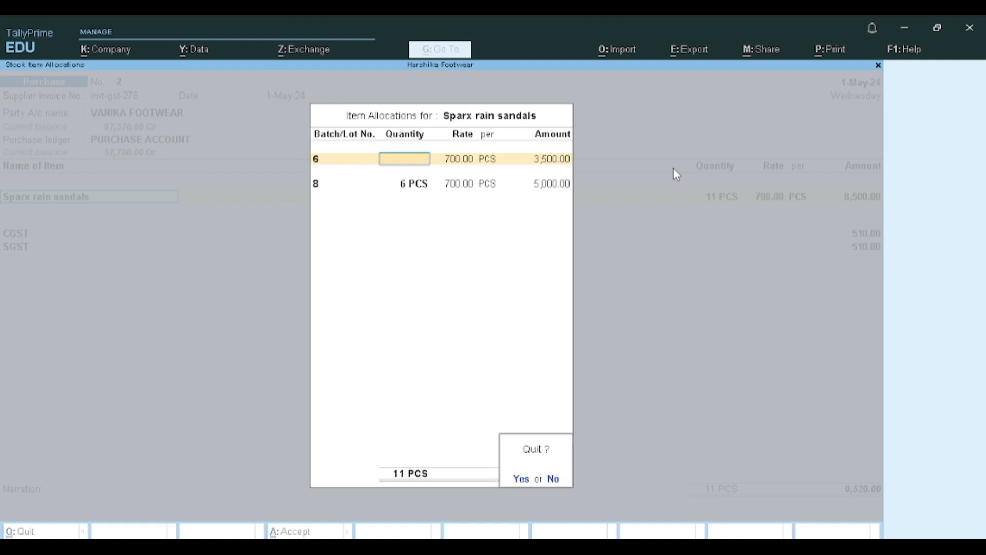
key(Return)
key(BackSpace)
key(Escape)
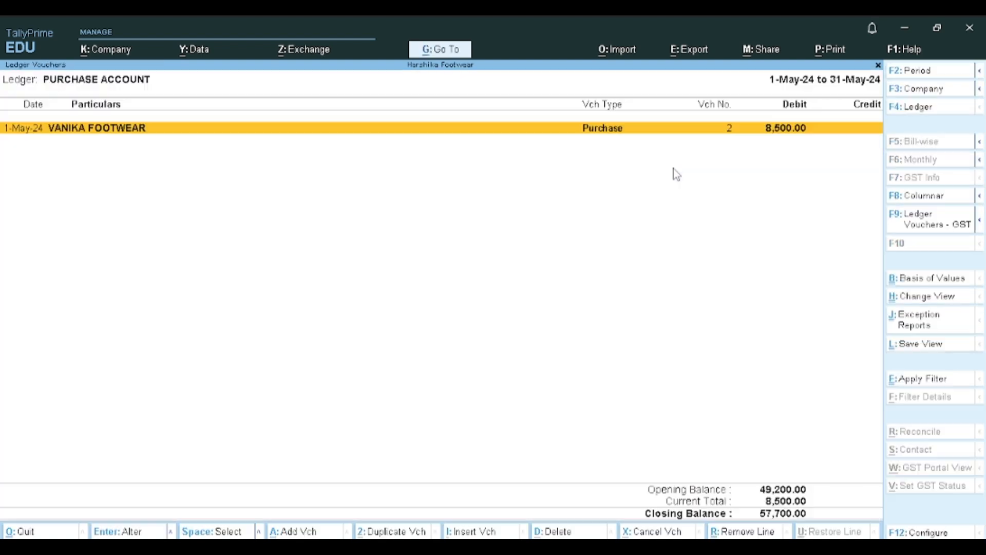
key(Escape)
key(Escape)
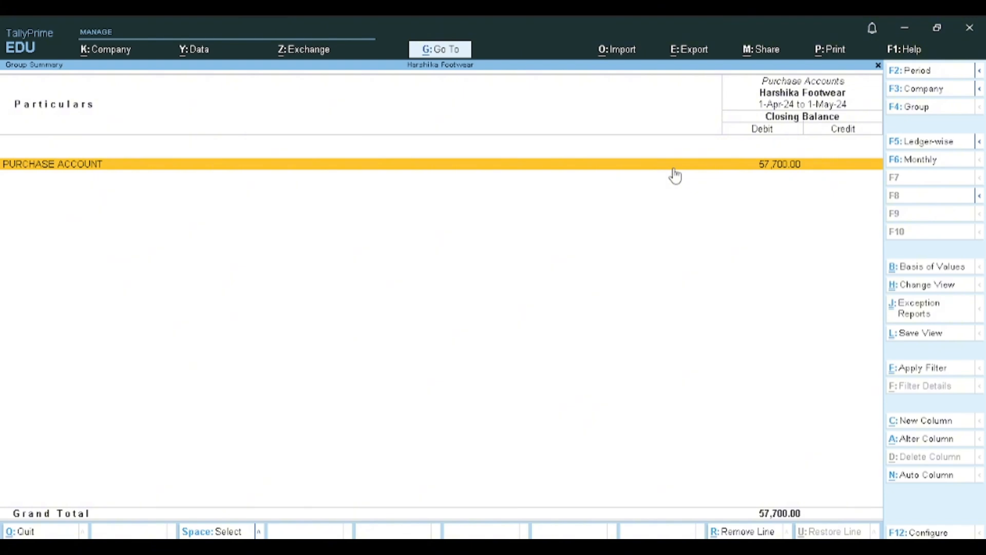
- Open April's purchase voucher No. 1 from the purchase ledger, review it, and return to the Profit & Loss A/c without saving
key(Return)
key(Up)
key(Return)
key(Return)
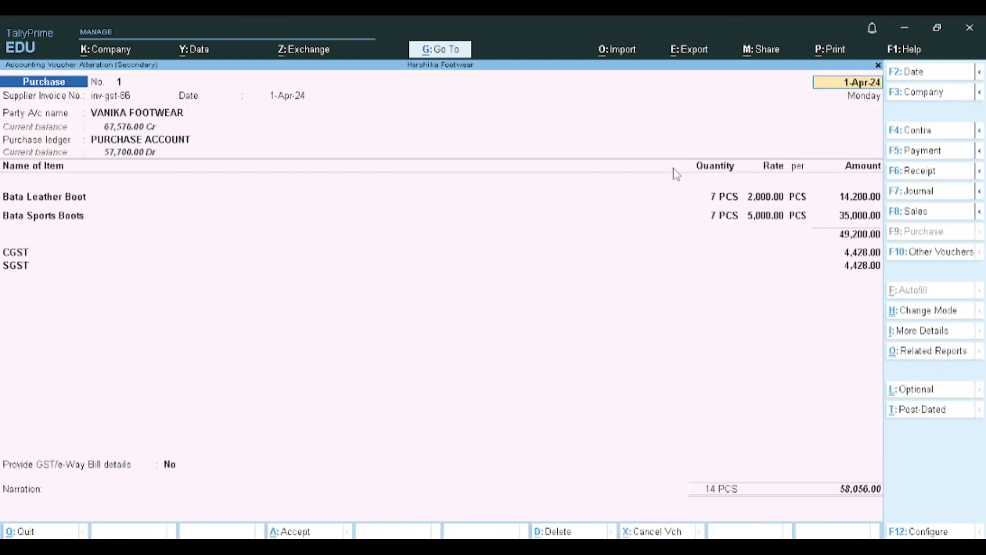
key(BackSpace)
key(Escape)
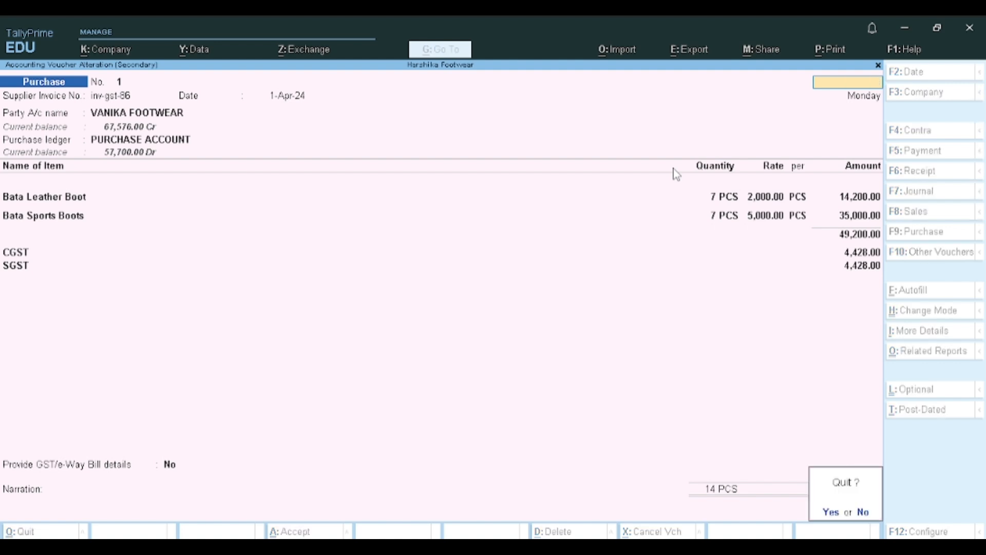
key(y)
key(Escape)
key(Escape)
key(Escape)
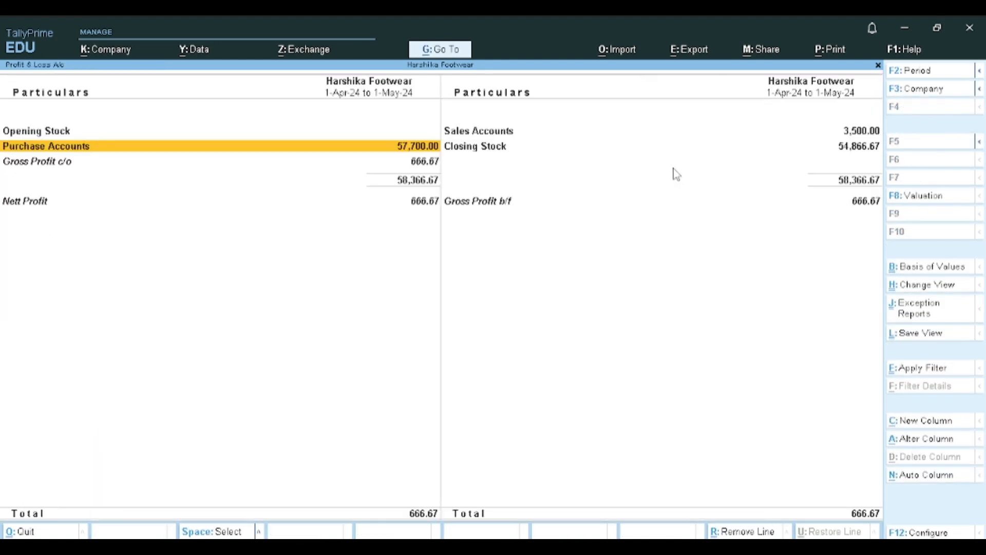
- Start a sales voucher with HDFC BANK as the party account and accept the blank dispatch details
key(v)
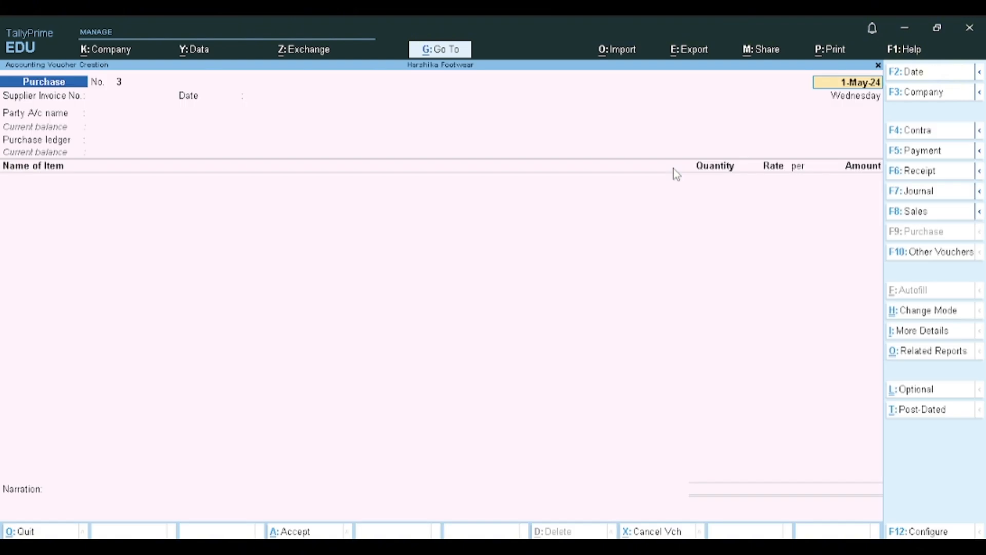
key(F8)
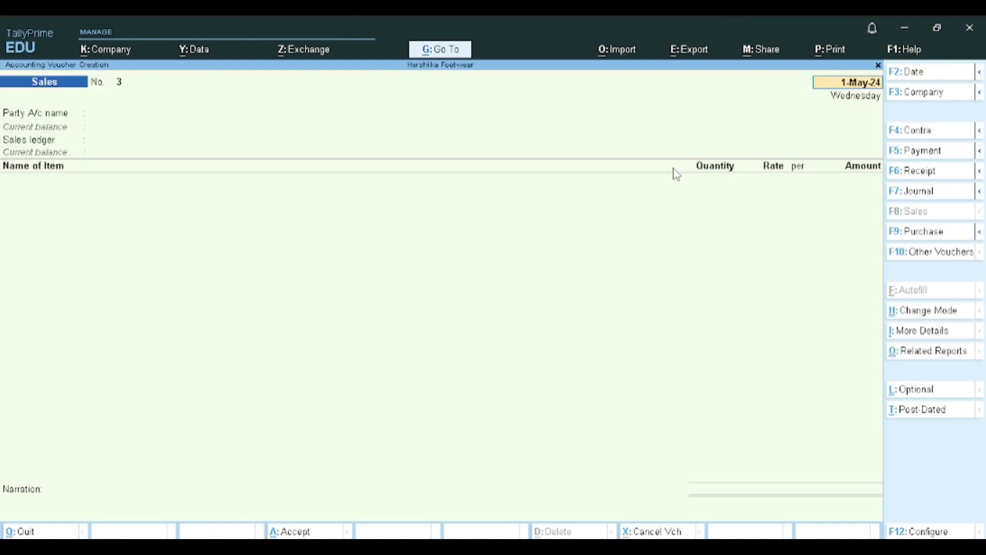
key(Return)
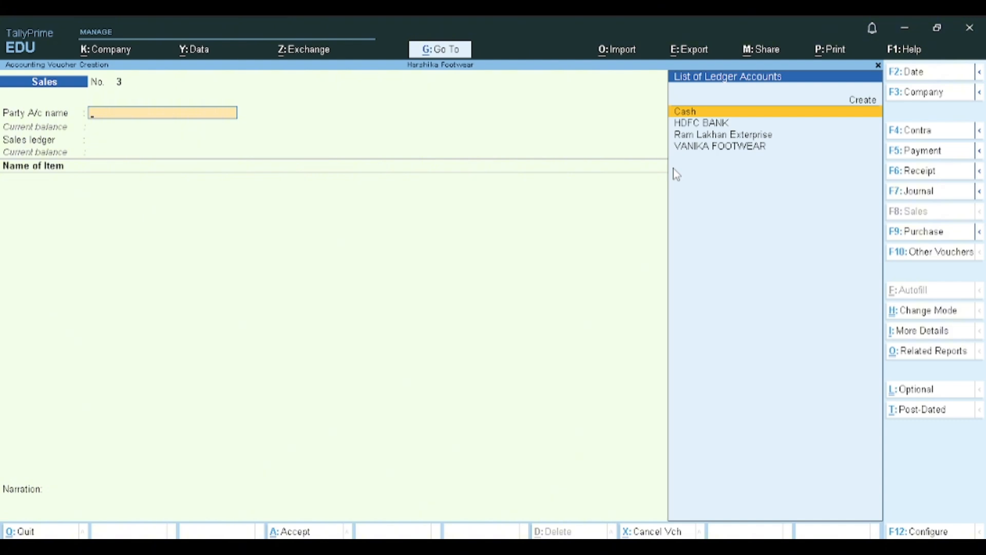
key(Down)
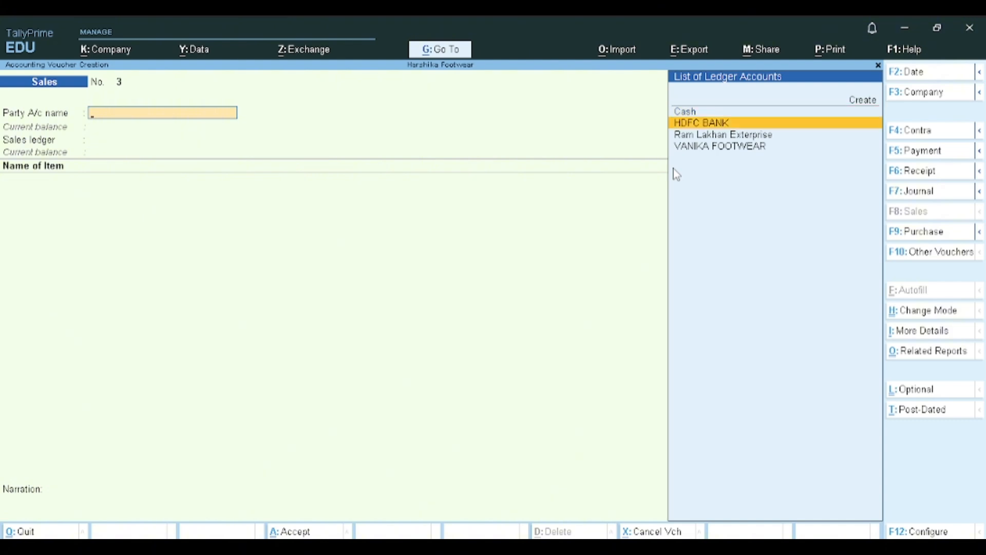
key(Return)
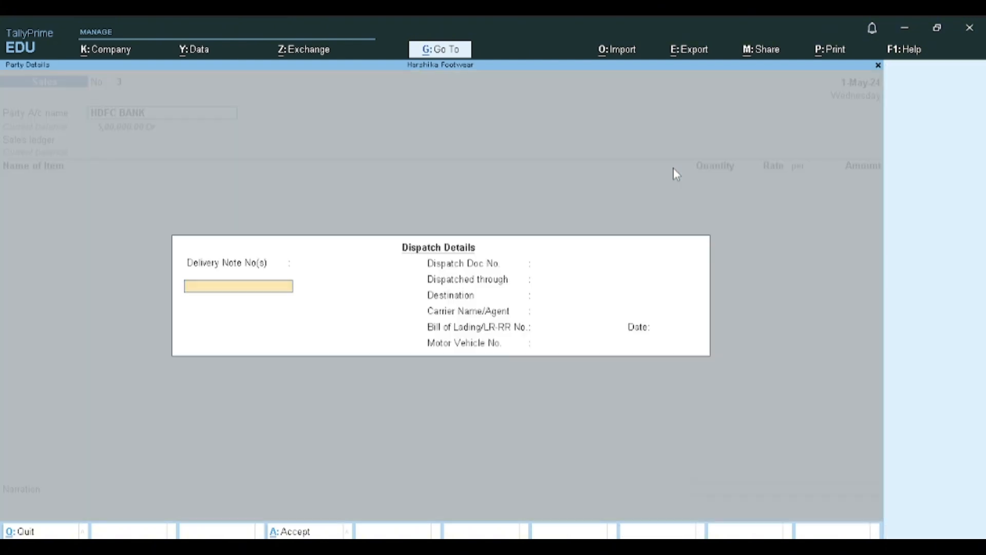
key(ctrl+a)
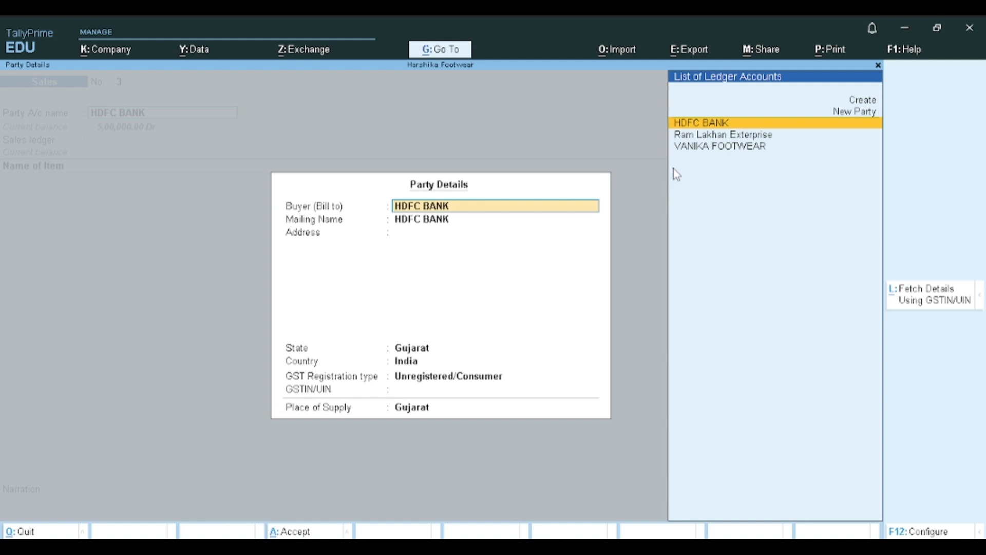
- Enter the customer's full name as buyer and mailing name, keep Gujarat as the state, and accept the party details
text(Ani)
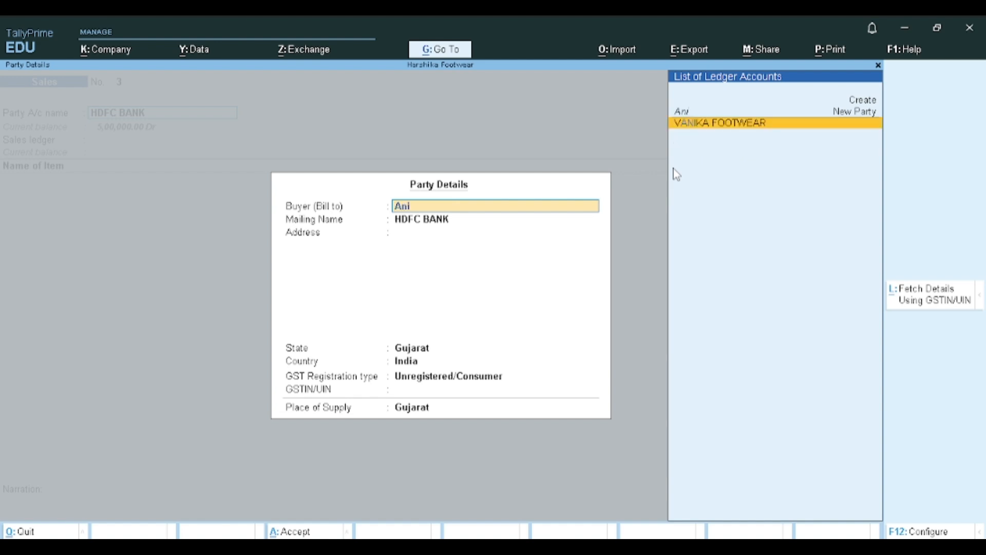
text(ta Sharma)
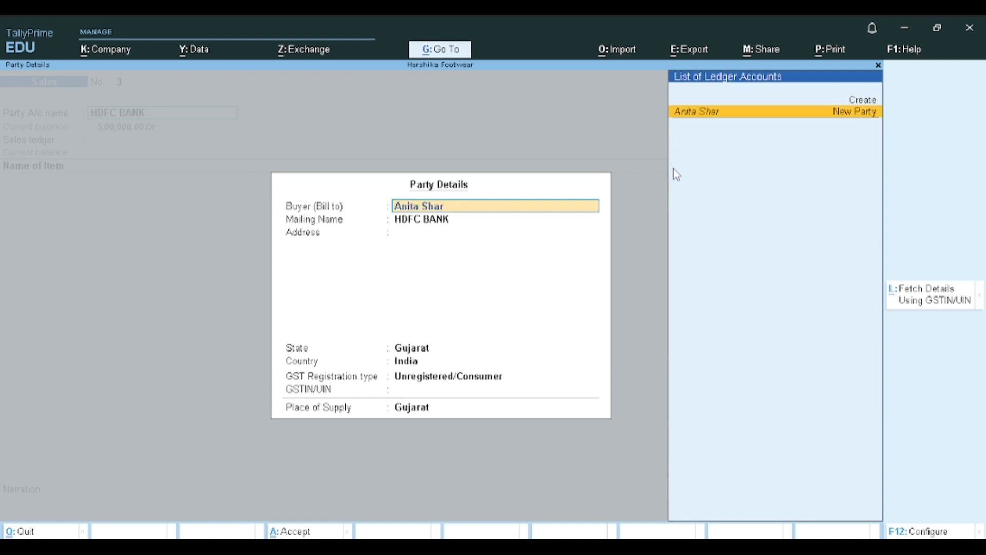
key(Return)
key(Return)
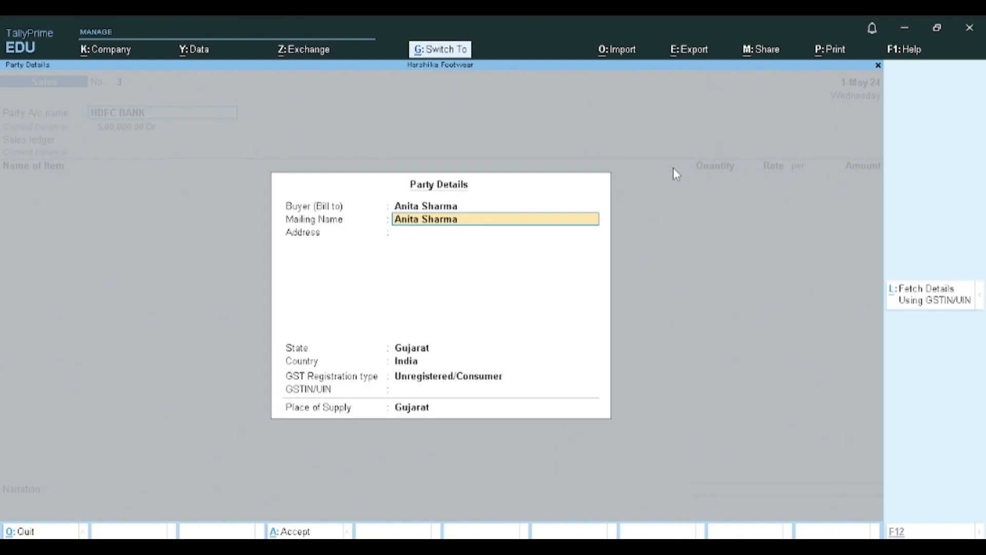
key(Return)
key(Return)
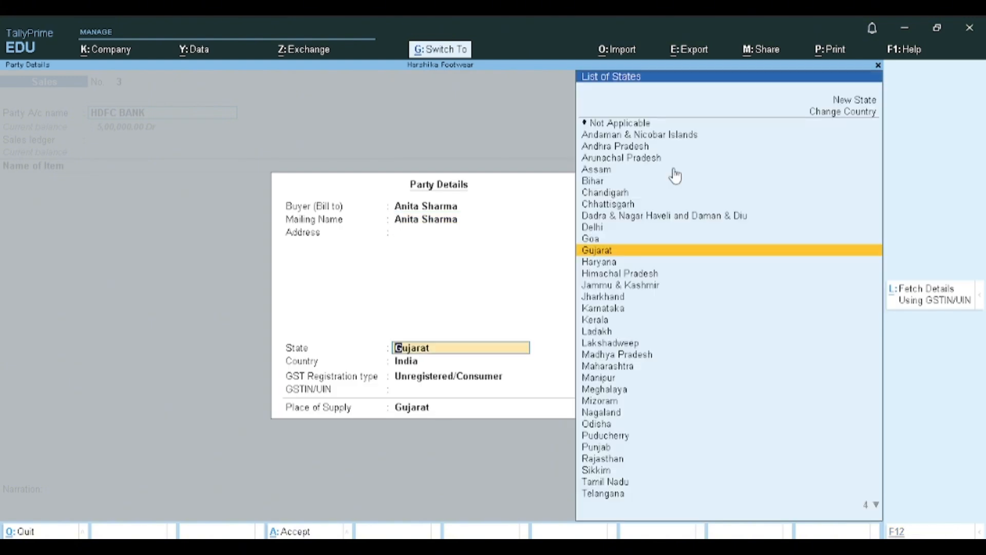
key(ctrl+a)
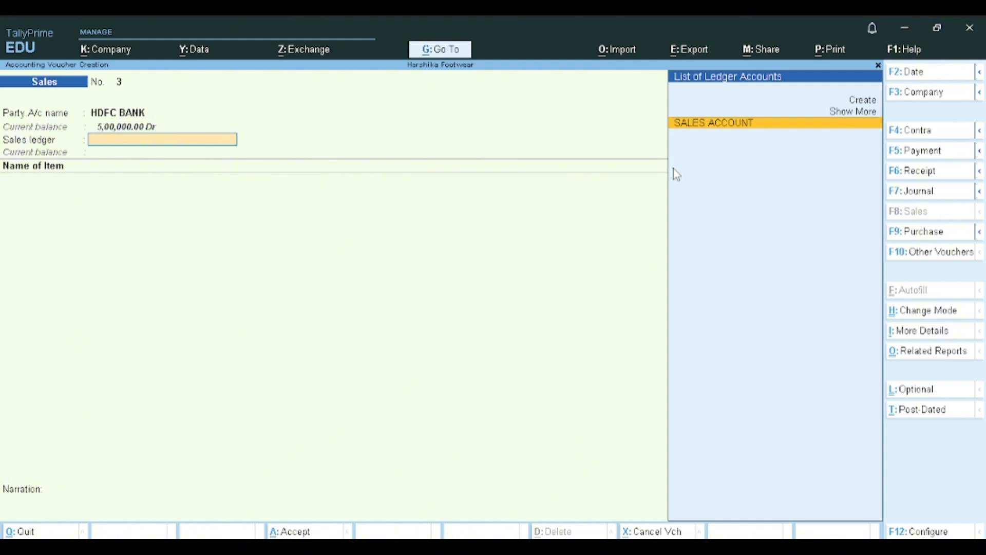
- Set the sales ledger to SALES ACCOUNT and add Bata Leather Boot from batch 6, 2 PCS at 2,500.00
key(Return)
text(B)
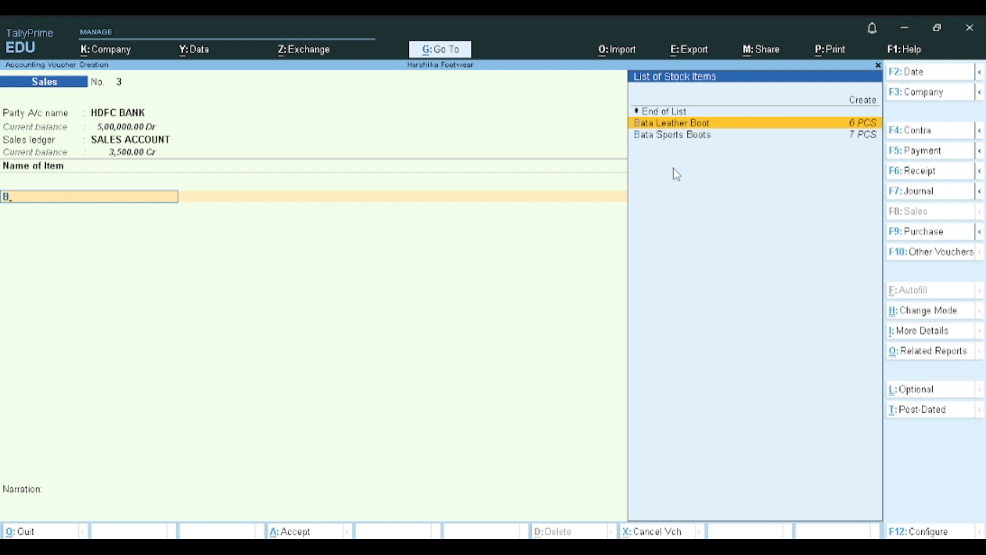
key(Return)
key(Return)
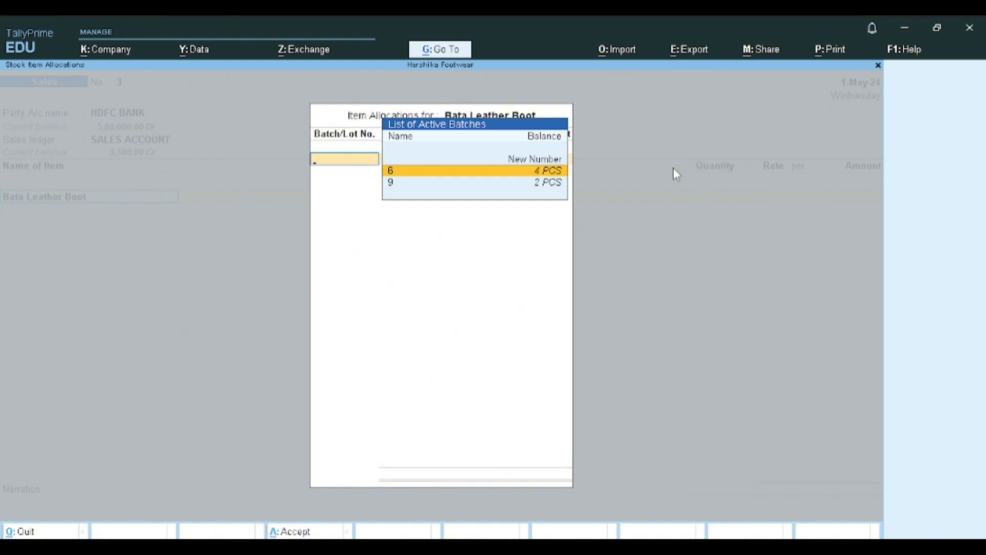
key(Return)
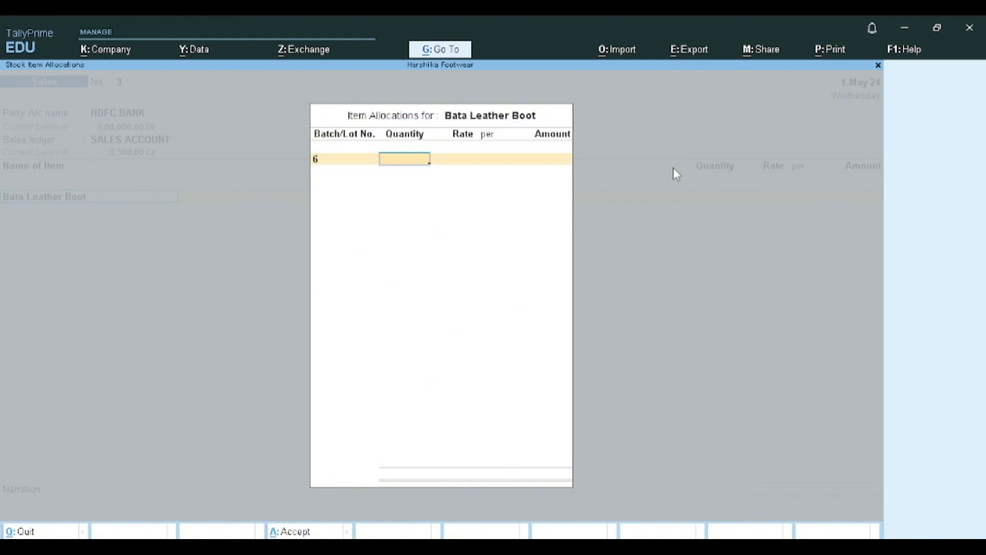
text(2)
key(Return)
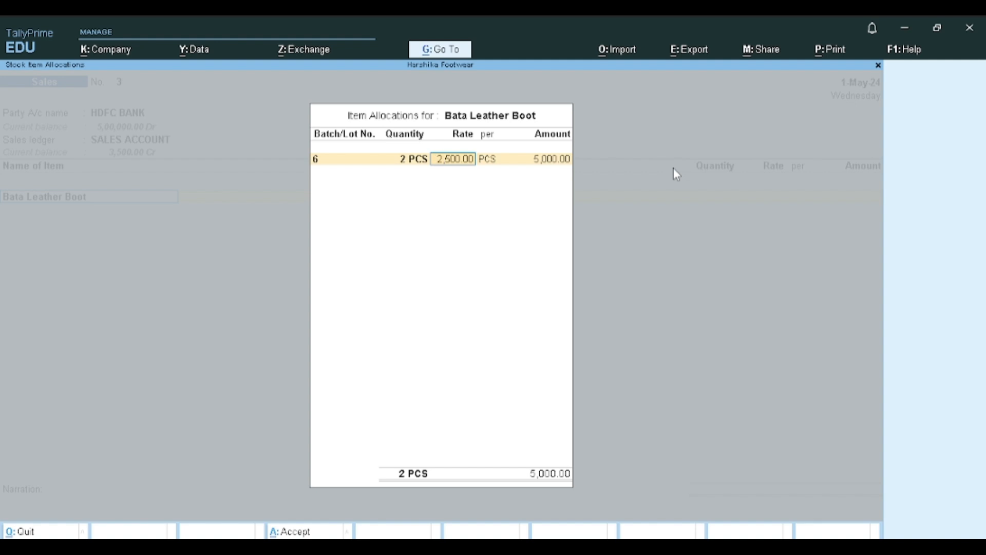
key(Return)
key(Return)
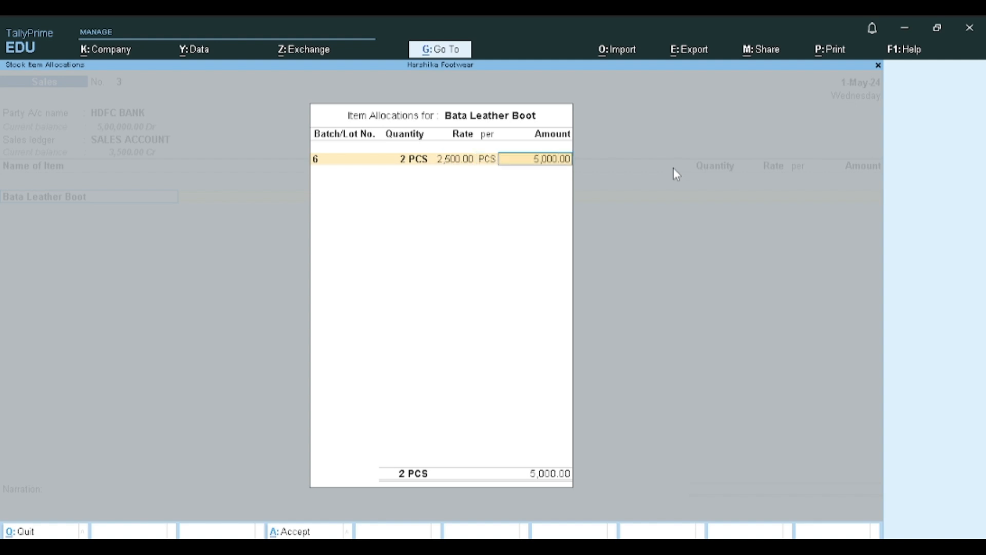
key(Return)
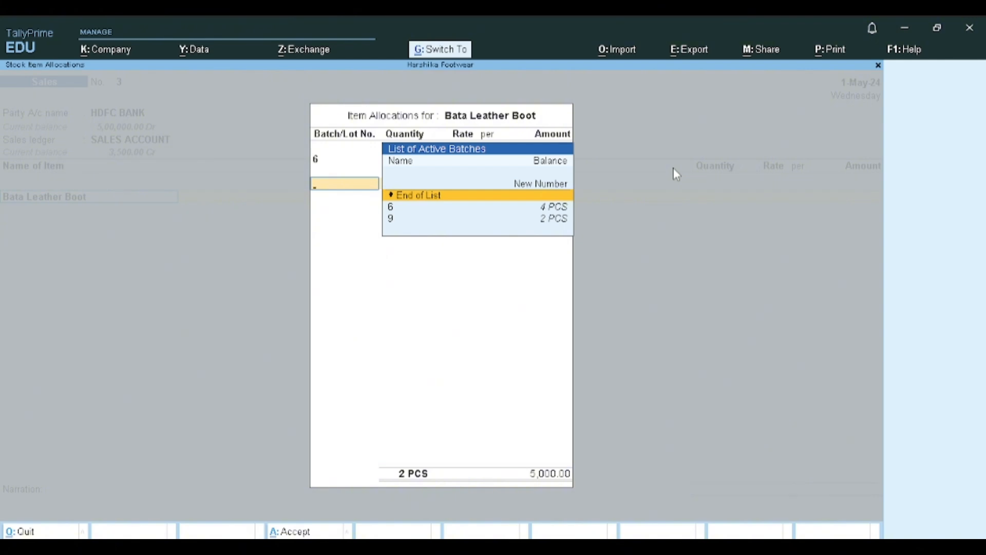
key(Return)
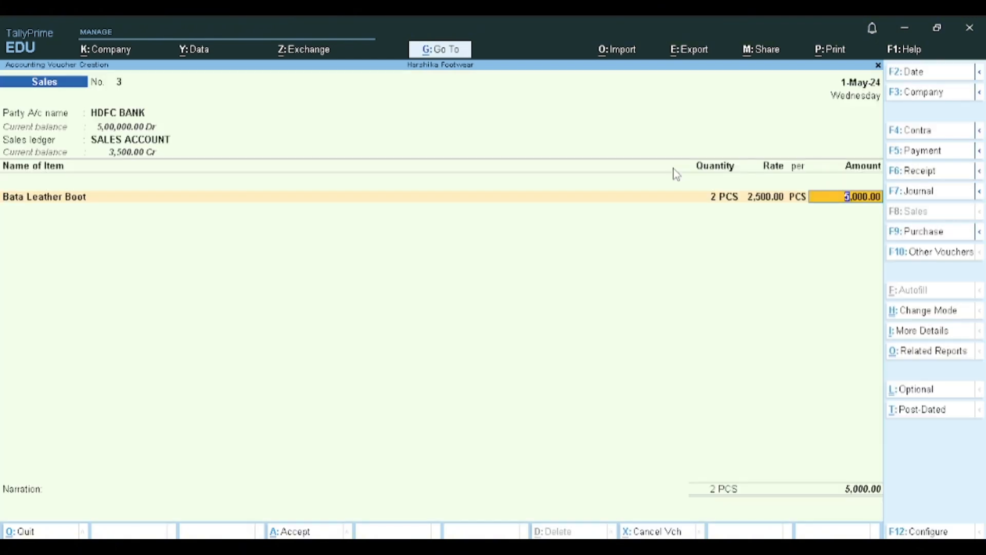
key(Return)
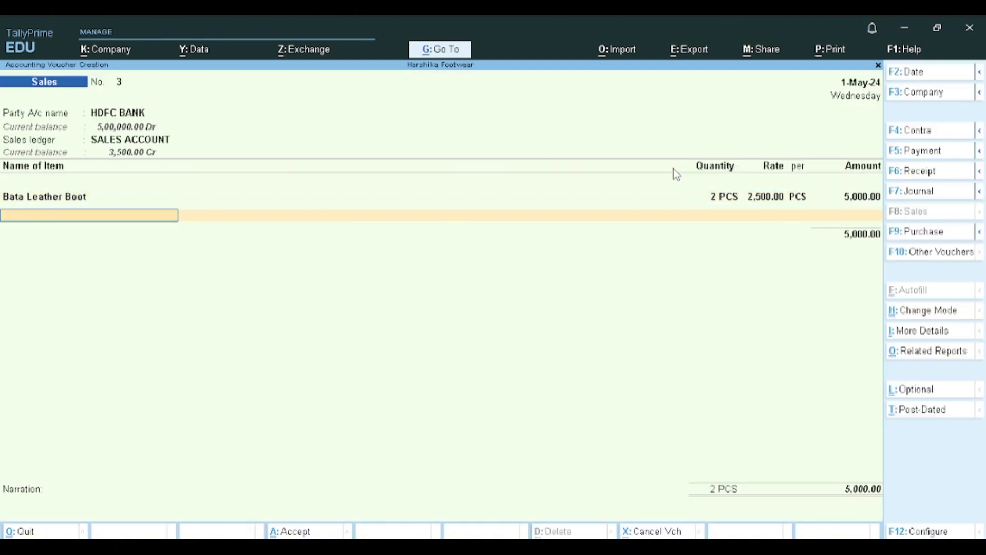
- Add Bata Sports Boots from batch 8 to the sales voucher, 5 PCS at 6,000.00, leaving the item description blank
text(B)
key(Down)
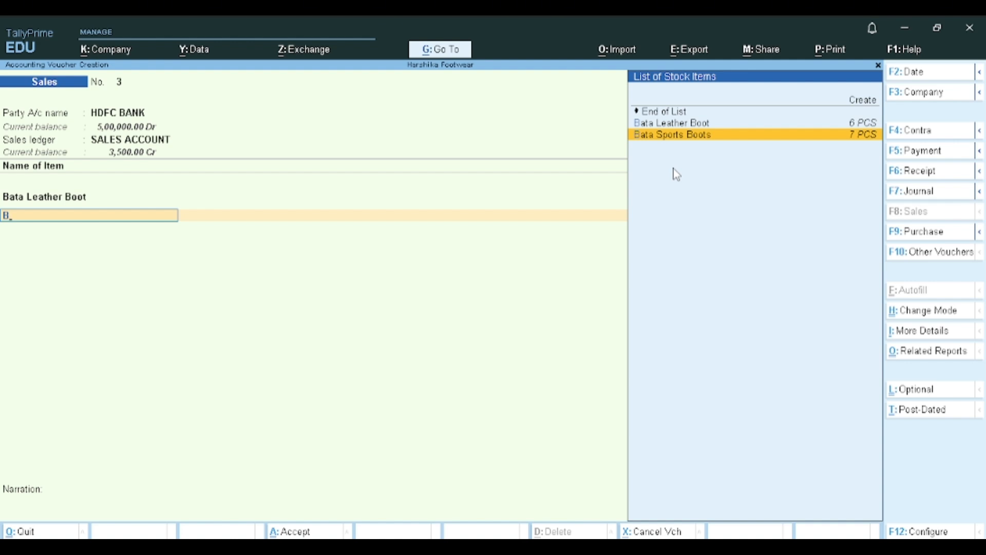
key(Return)
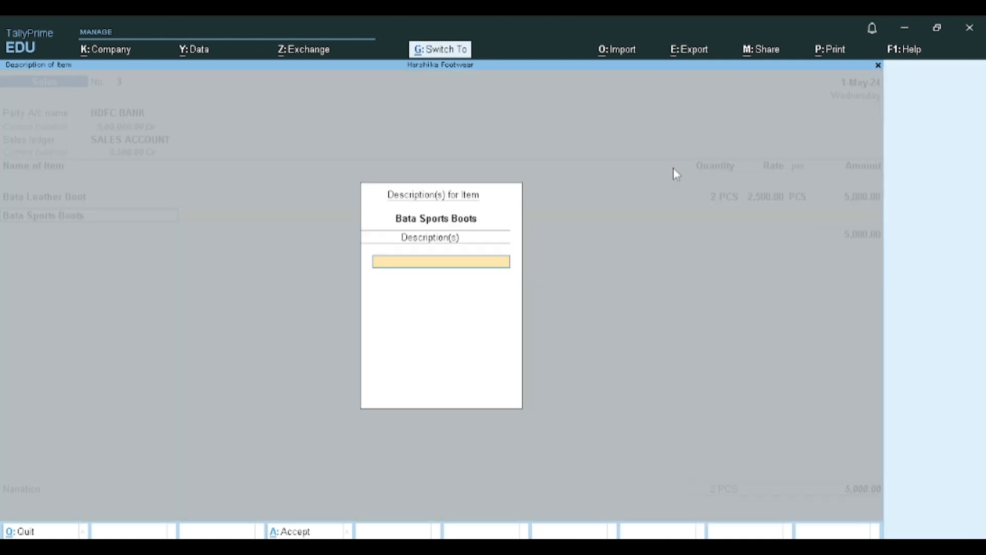
key(Return)
key(Down)
key(Return)
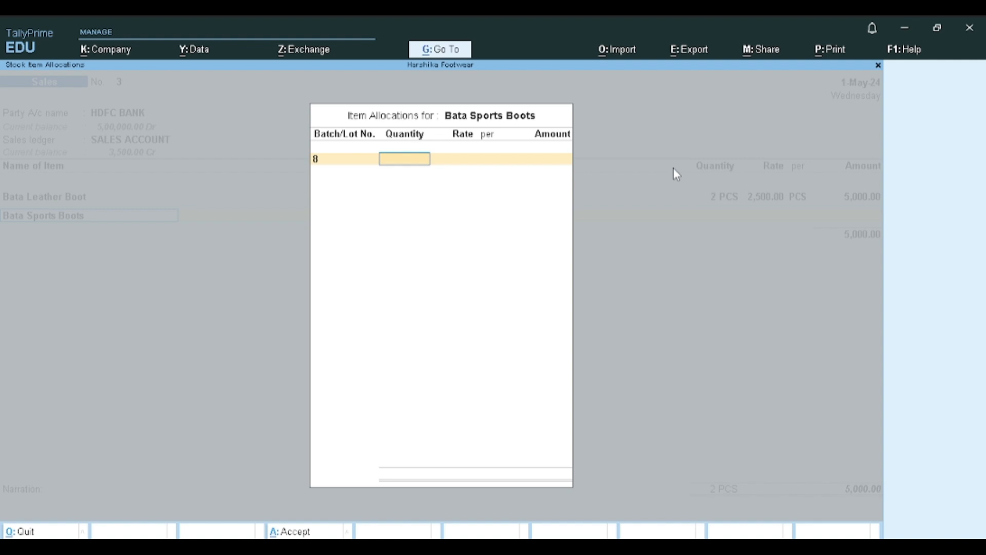
text(5)
key(Return)
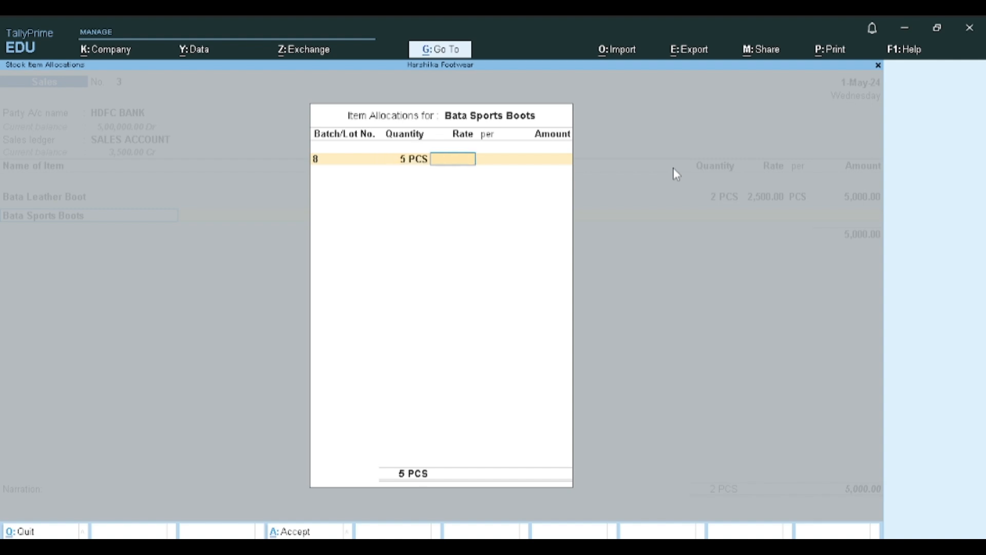
text(6000)
key(Return)
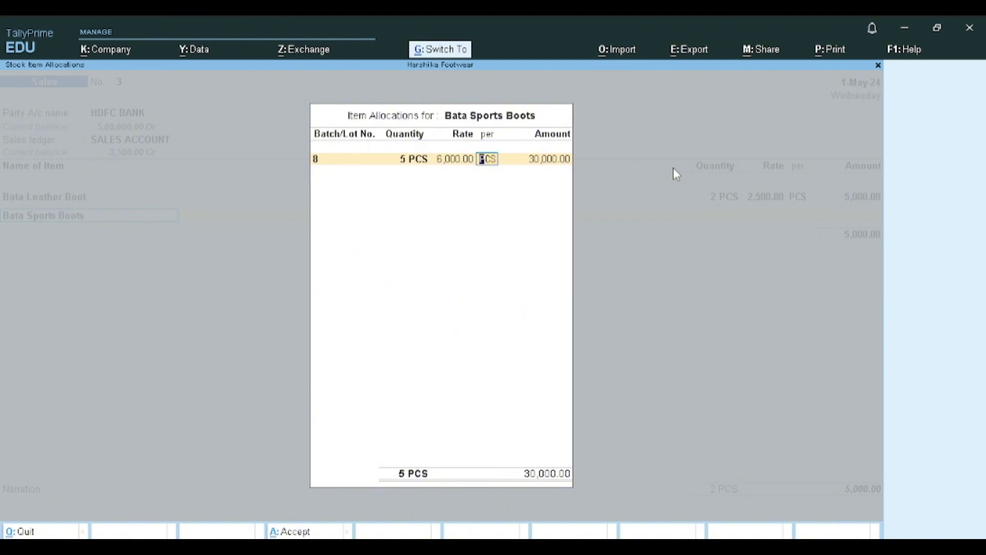
key(ctrl+a)
key(Return)
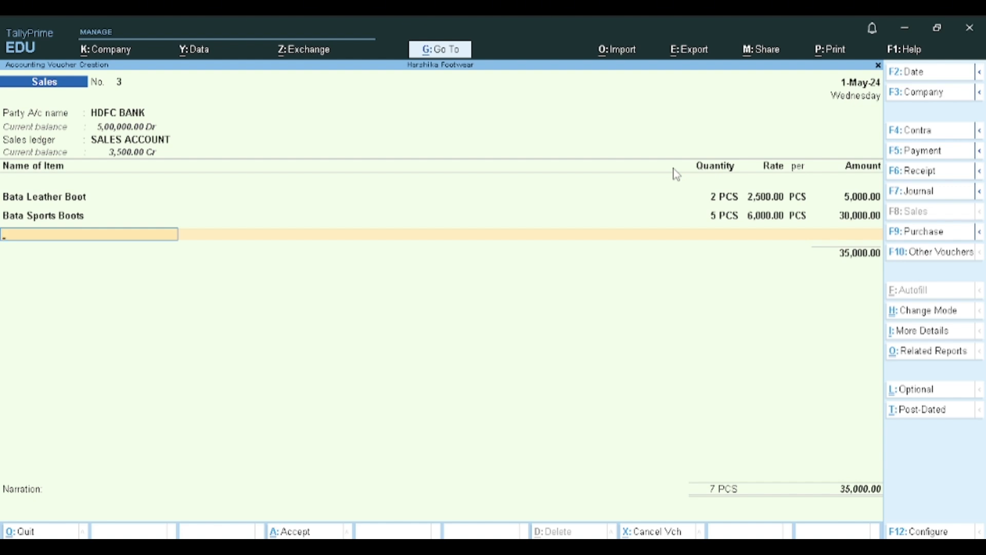
- Add Sparx rain sandals from batch 8 to the sales voucher, 7 PCS at 1,000.00
text(S)
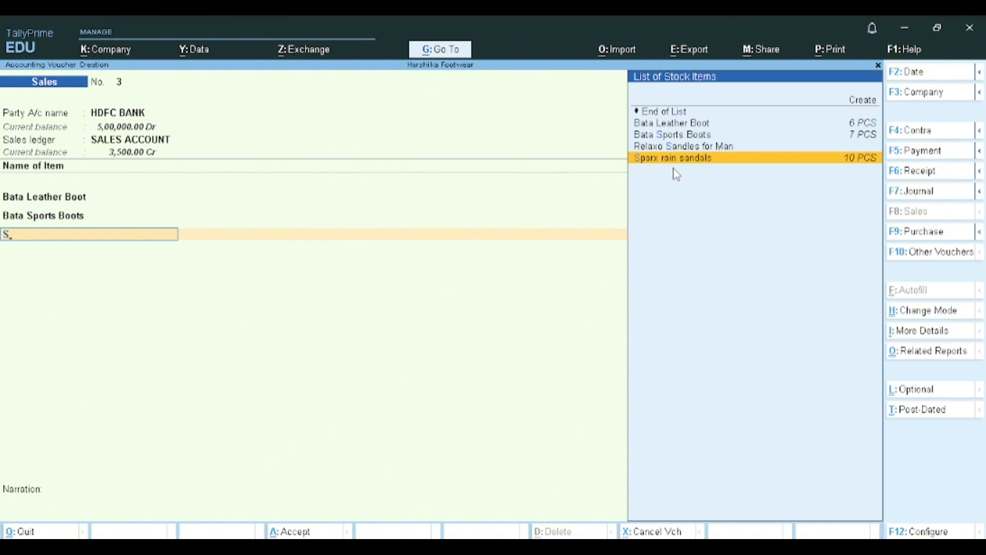
key(Return)
key(Return)
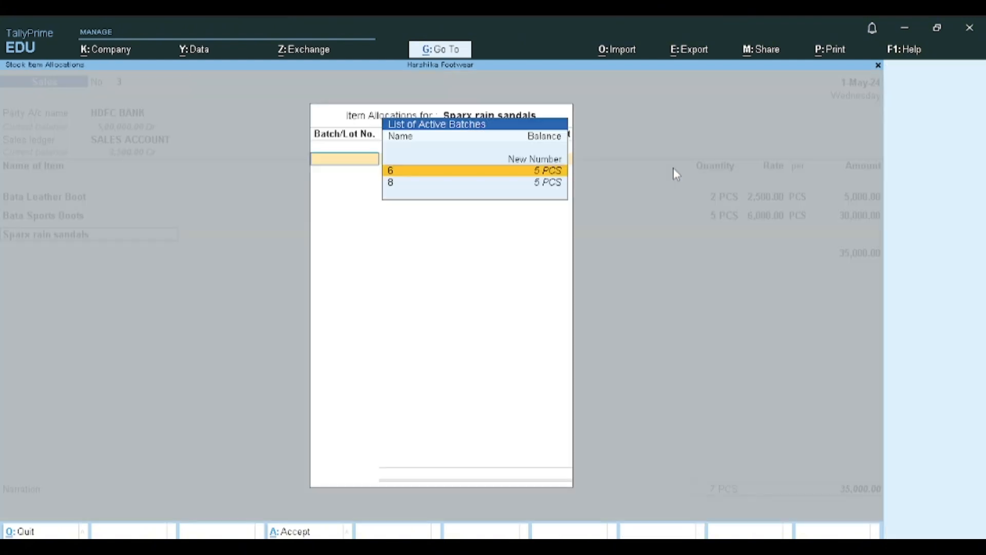
key(Down)
key(Return)
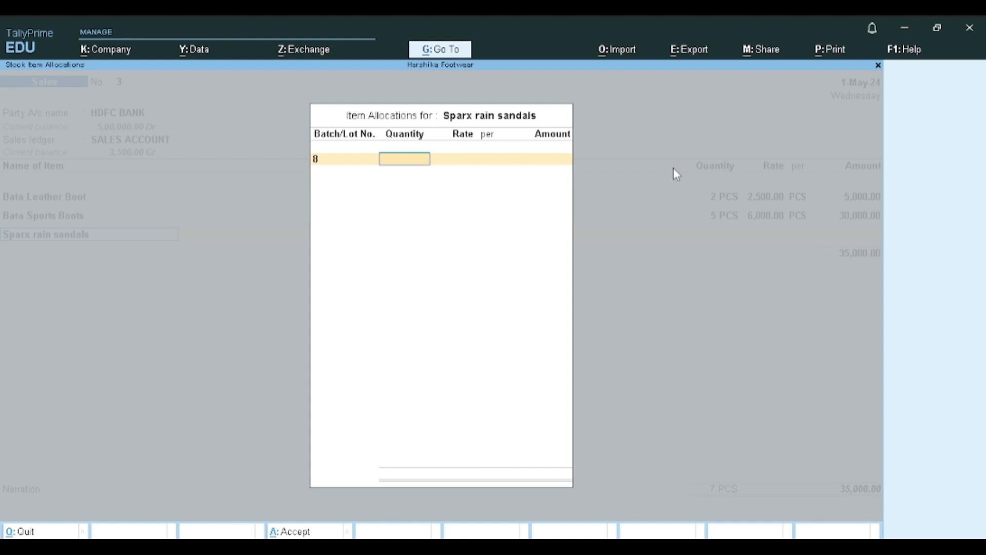
text(7)
key(Return)
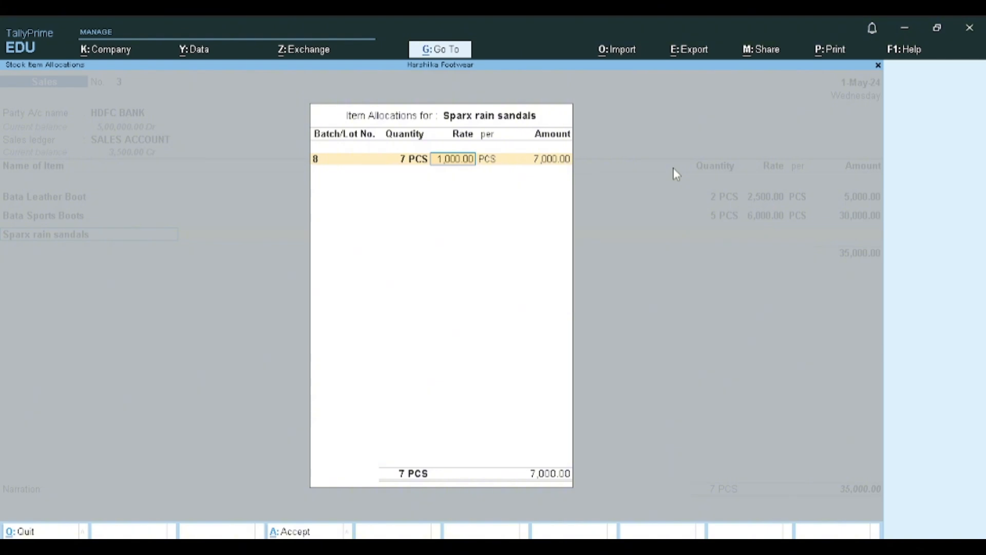
key(Return)
key(Return)
key(Return)
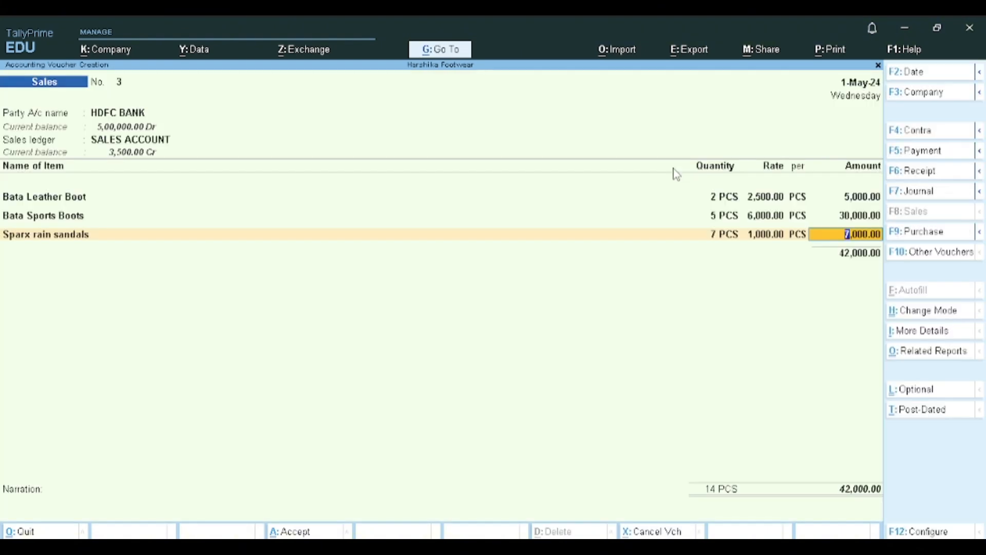
- End the item list and add the CGST and SGST ledgers with blank descriptions
key(Return)
key(Return)
text(cg)
key(Return)
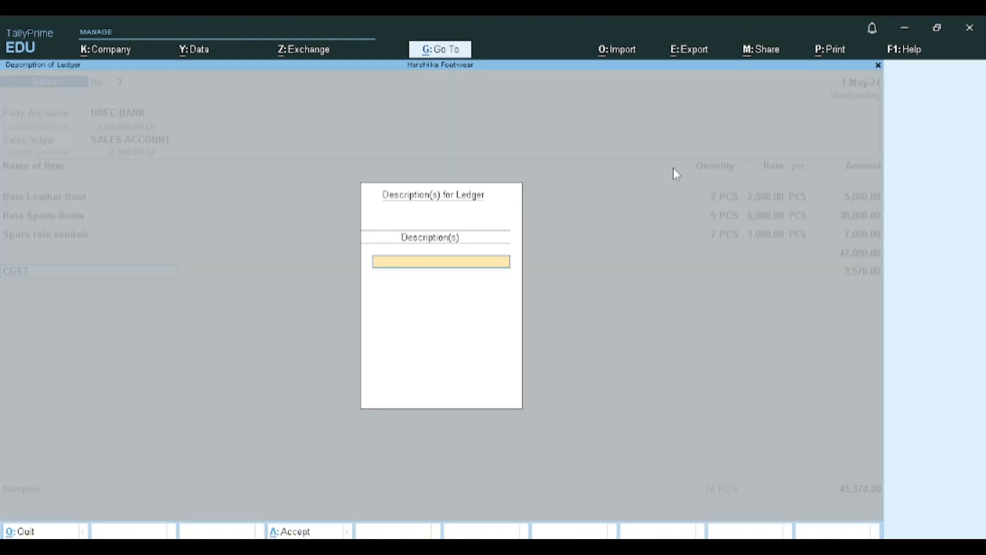
key(Return)
key(Return)
text(st)
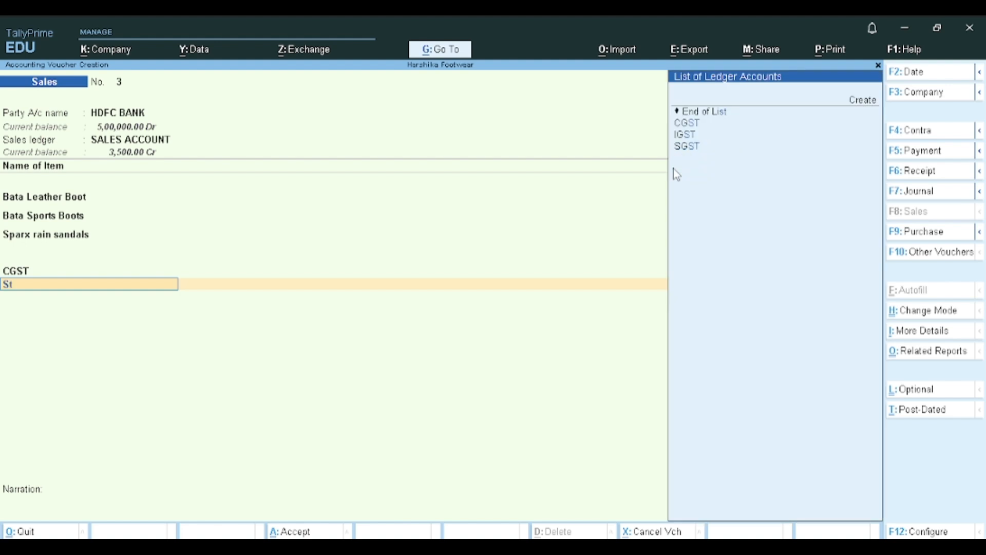
key(Down)
key(Down)
key(Down)
key(Return)
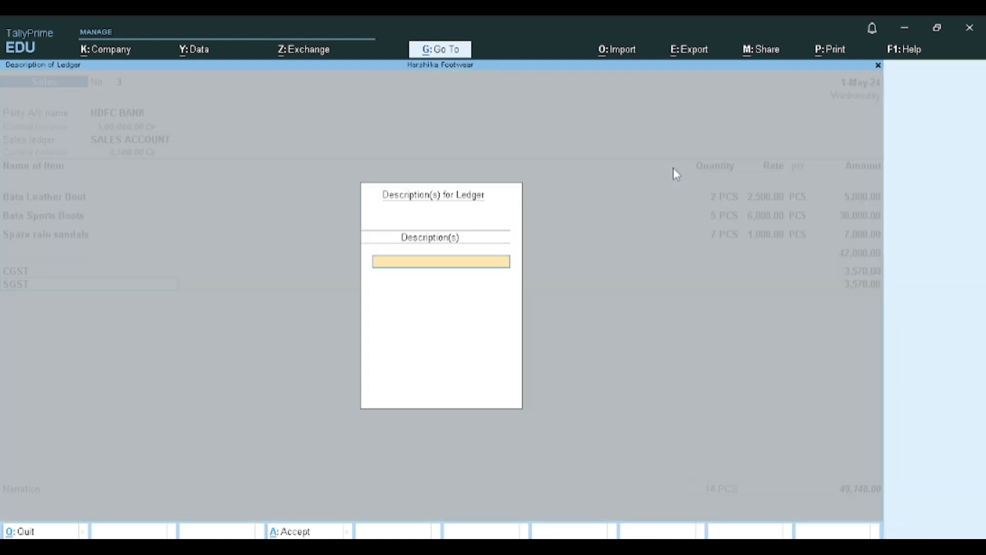
key(Return)
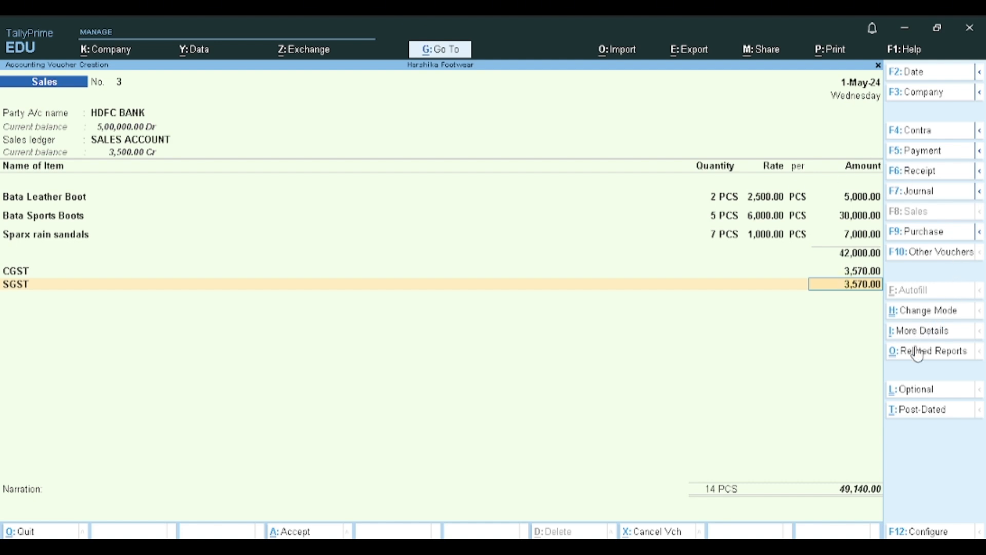
- Open the voucher's GST - Tax Analysis report and review the taxable and tax values of each sold item
click(917, 332)
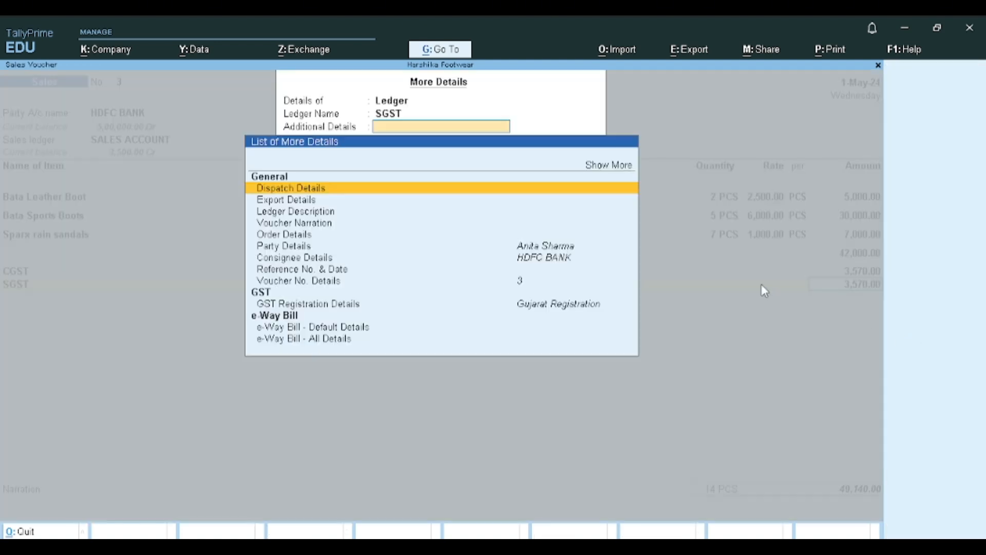
key(Escape)
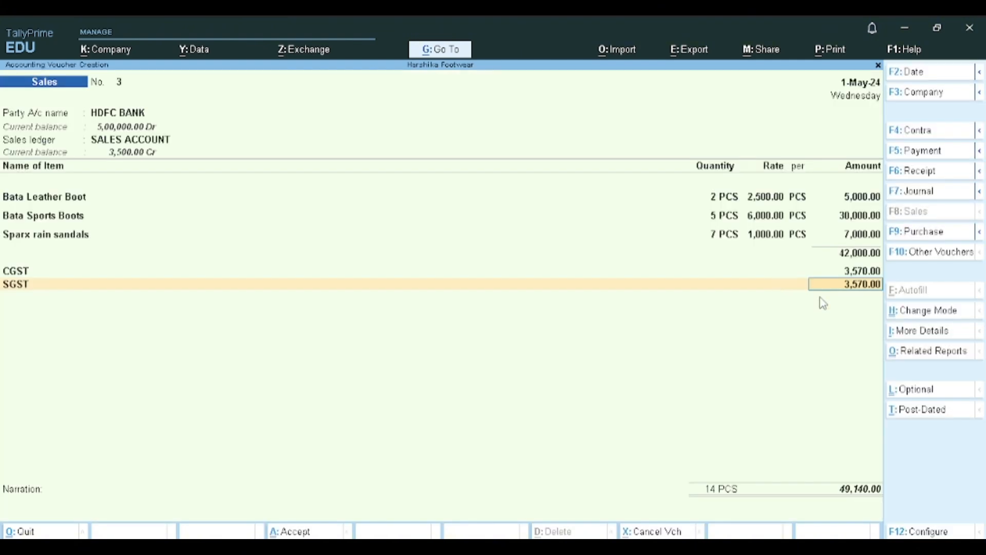
click(918, 353)
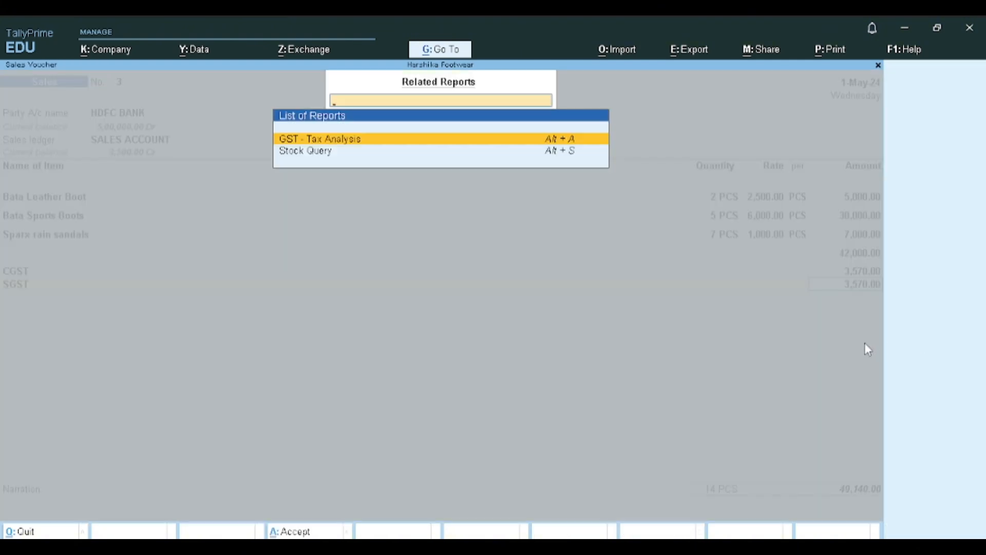
key(Return)
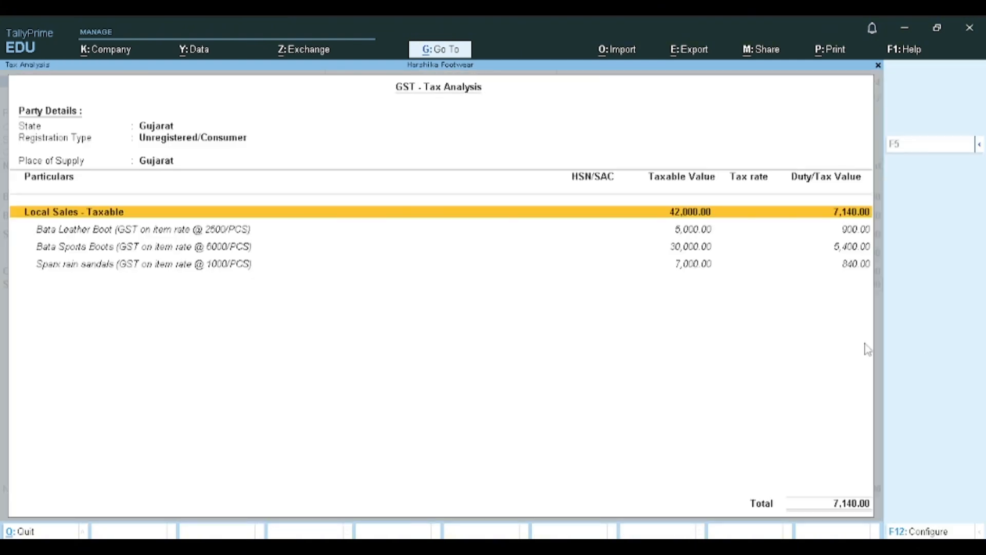
key(Down)
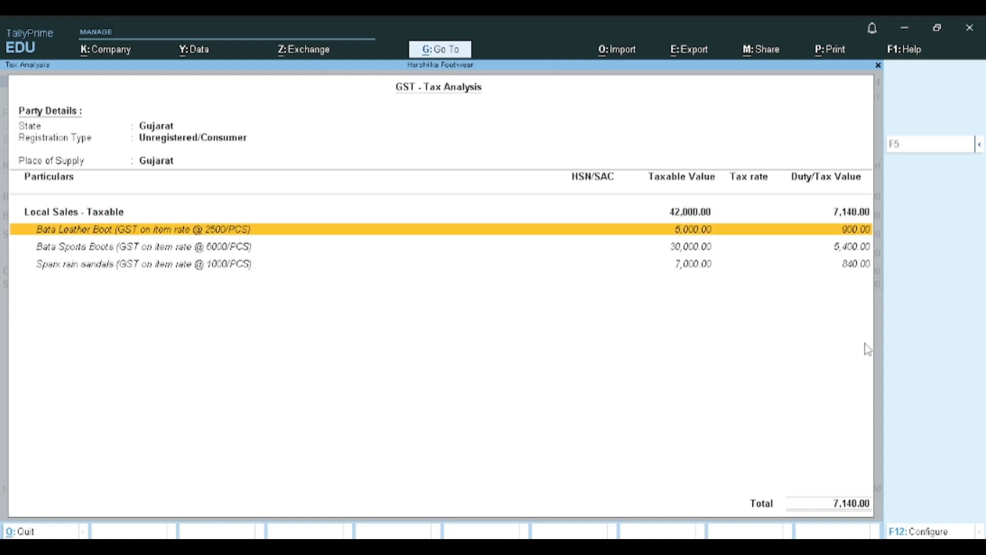
key(Down)
key(Down)
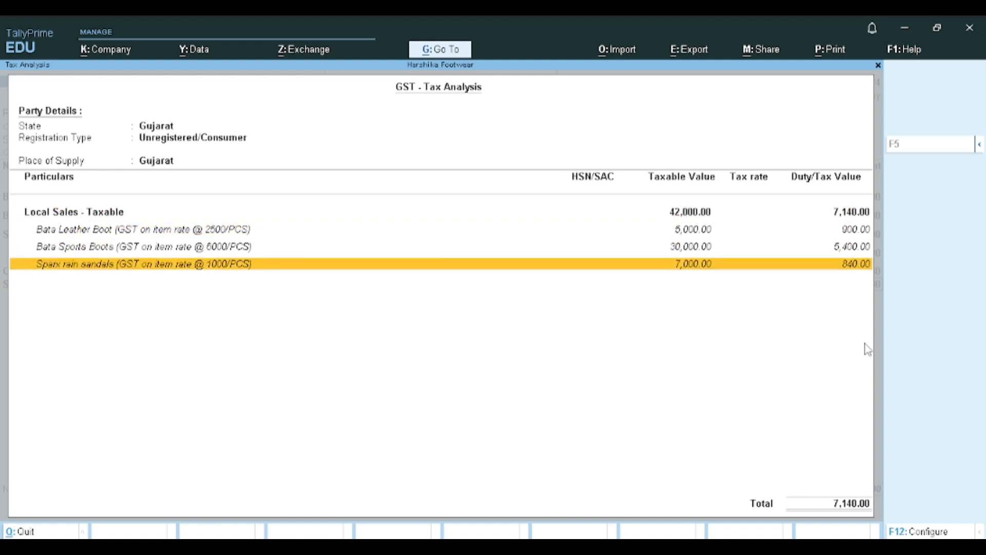
key(Up)
key(Up)
key(Up)
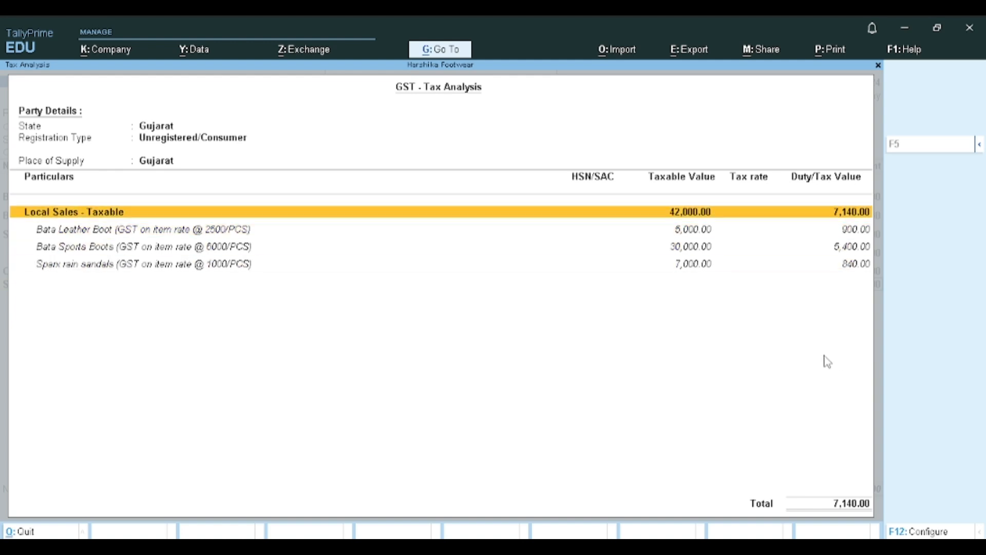
key(Down)
key(Down)
key(Down)
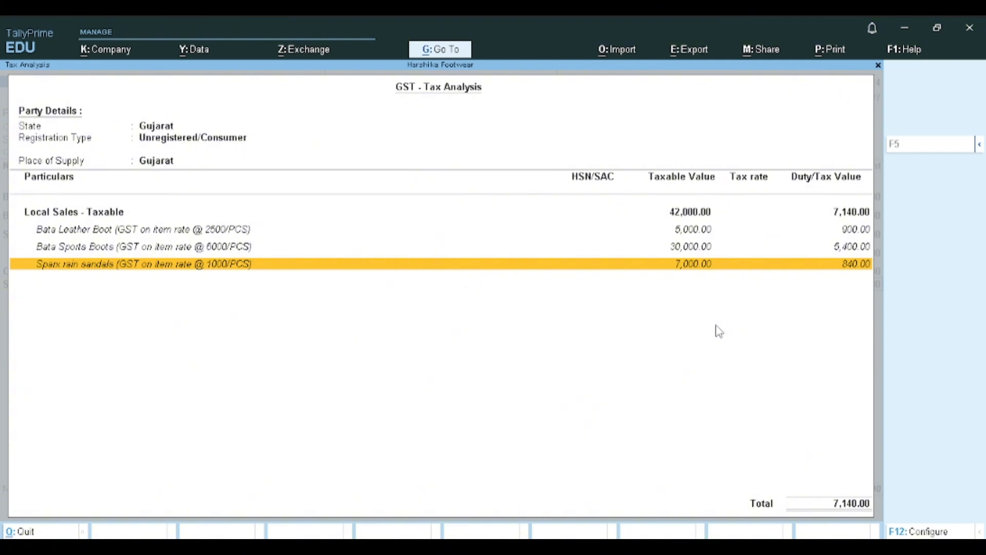
- Expand the GST - Tax Analysis to detailed view, check each item's CGST and SGST rates, and return to the voucher
key(F1)
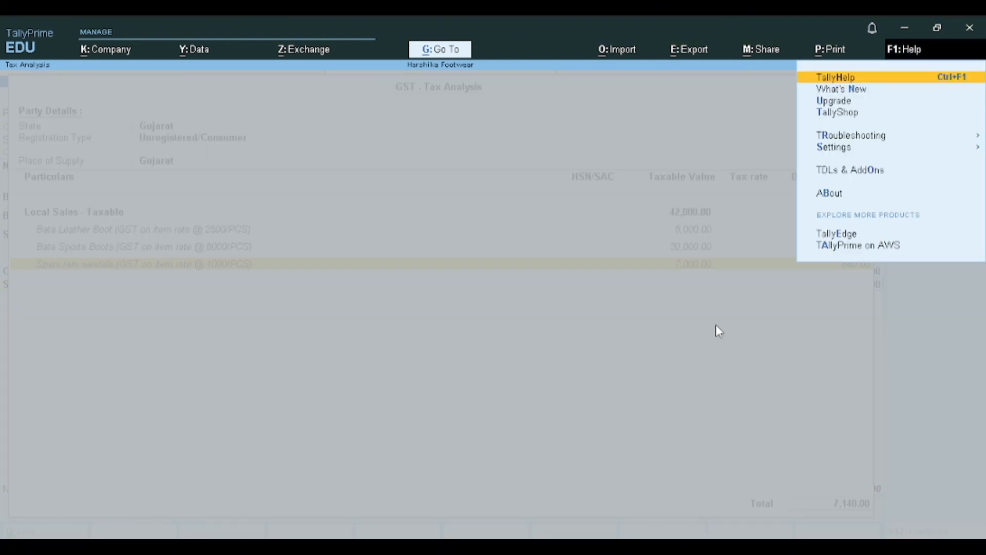
key(Escape)
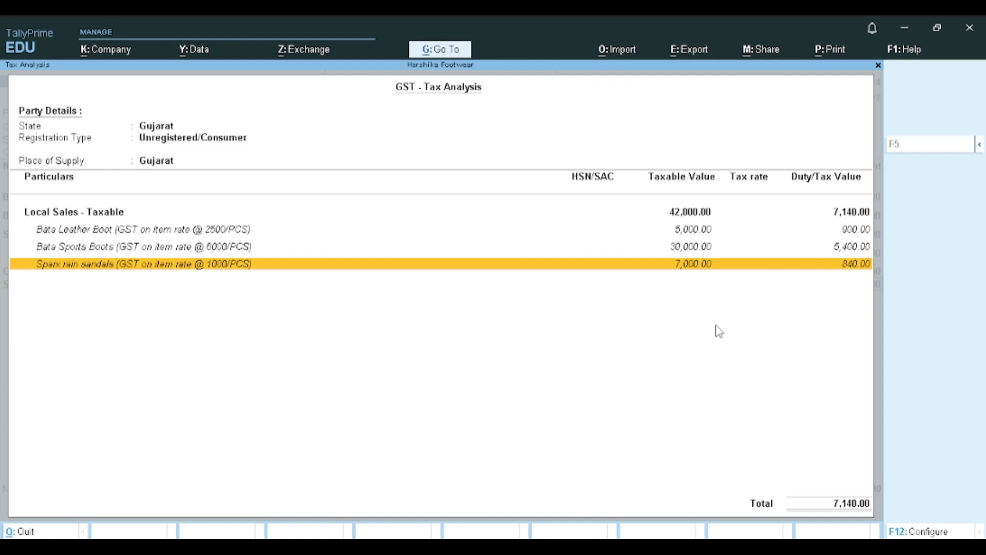
key(alt+F5)
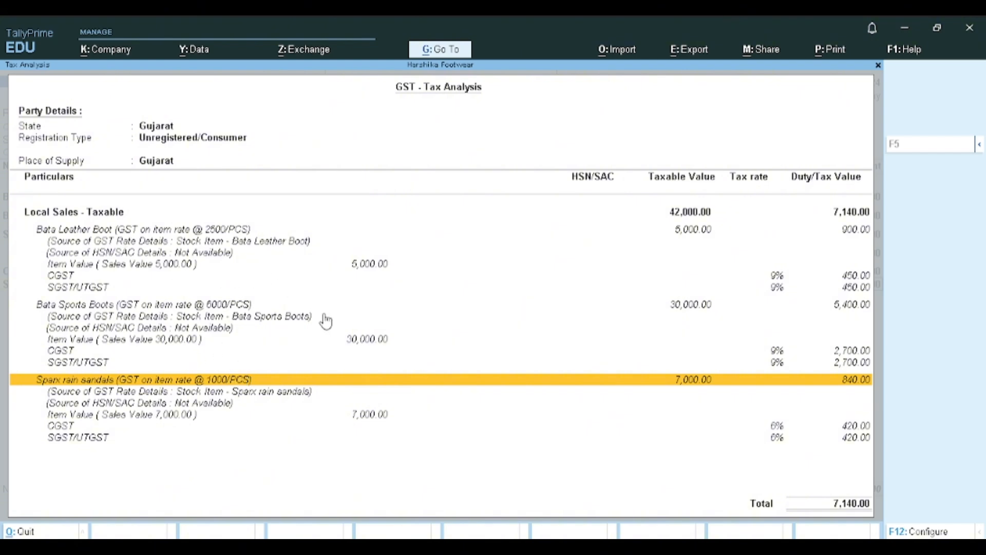
key(Escape)
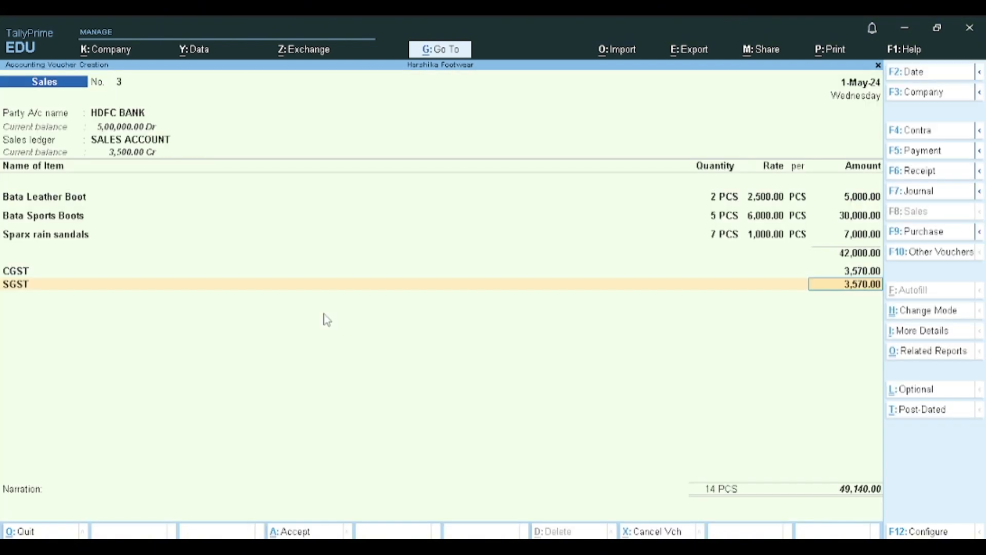
- Reopen the GST - Tax Analysis from the voucher's related reports to recheck it, and return to the voucher
click(940, 357)
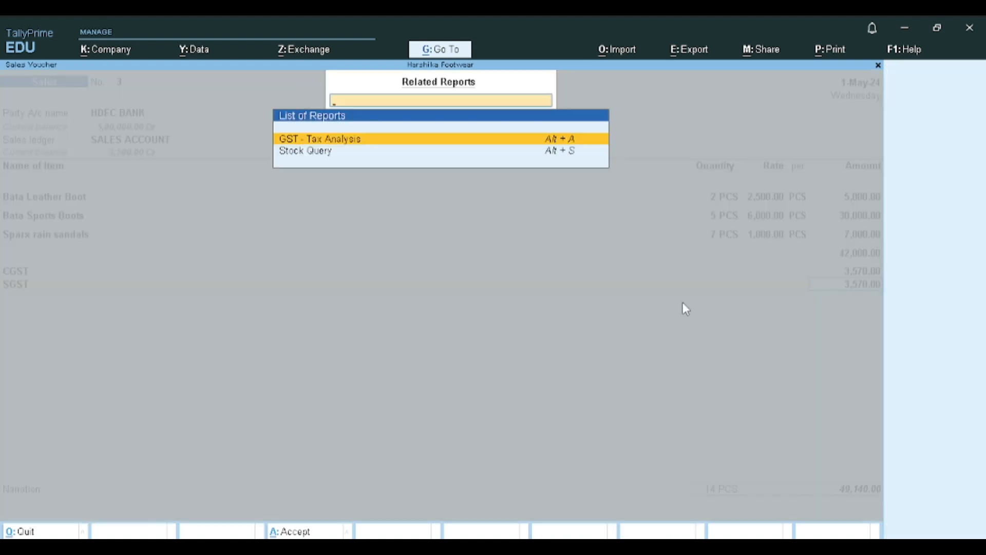
key(Return)
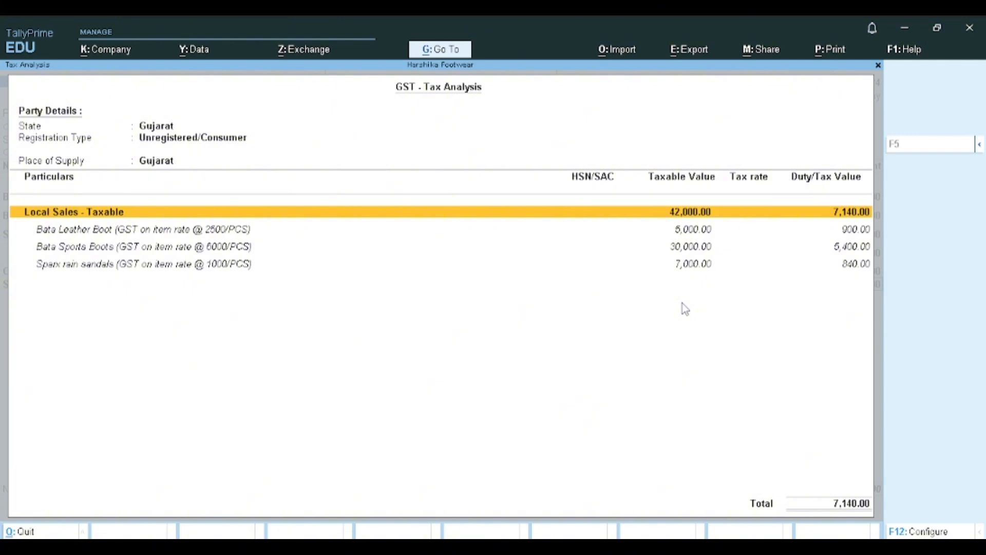
key(Escape)
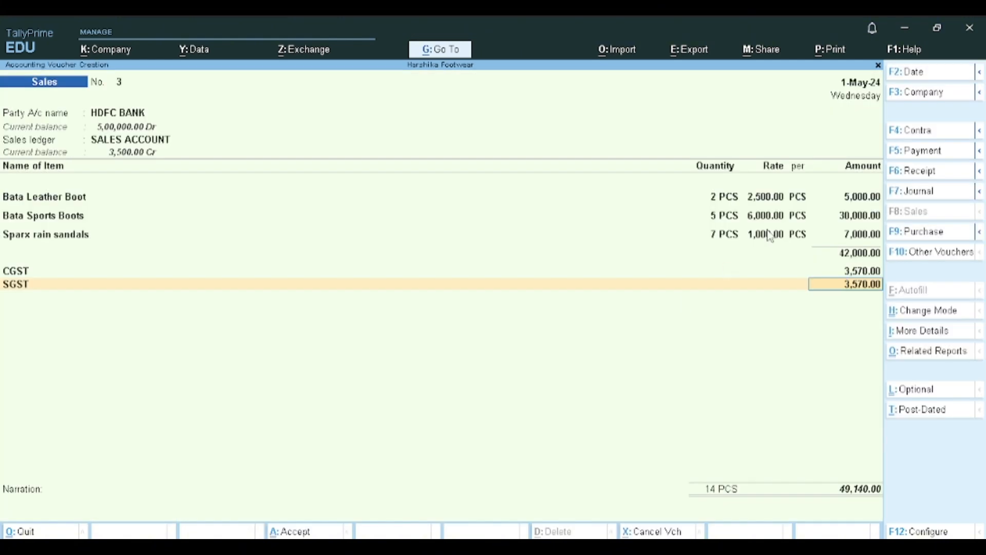
click(934, 352)
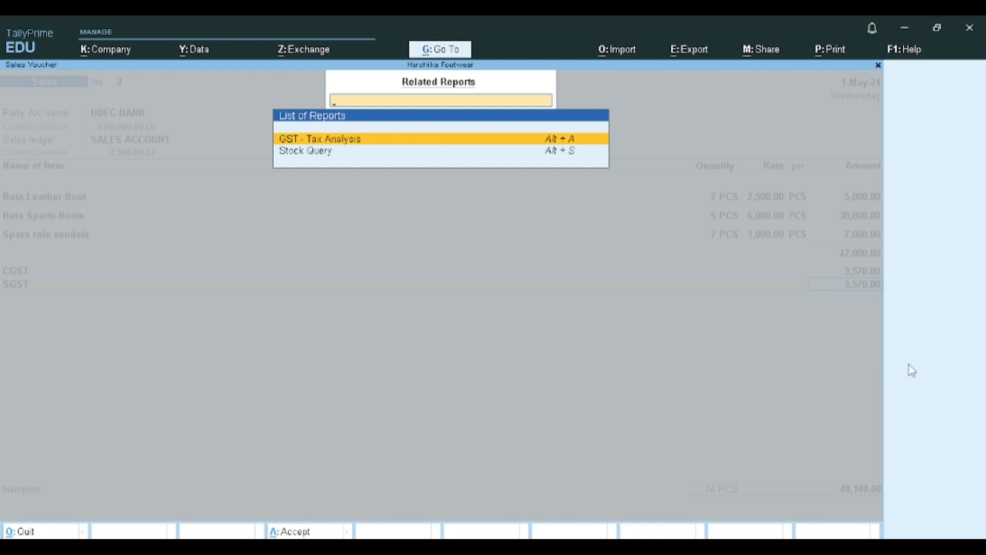
key(Return)
key(Escape)
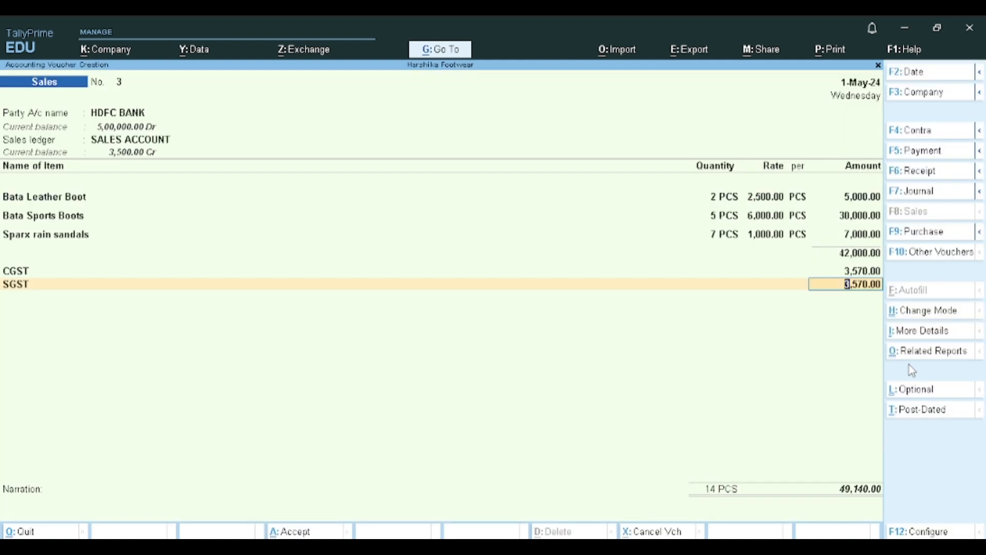
- Save sales voucher No. 3 and leave voucher entry for the Gateway of Tally
key(ctrl)
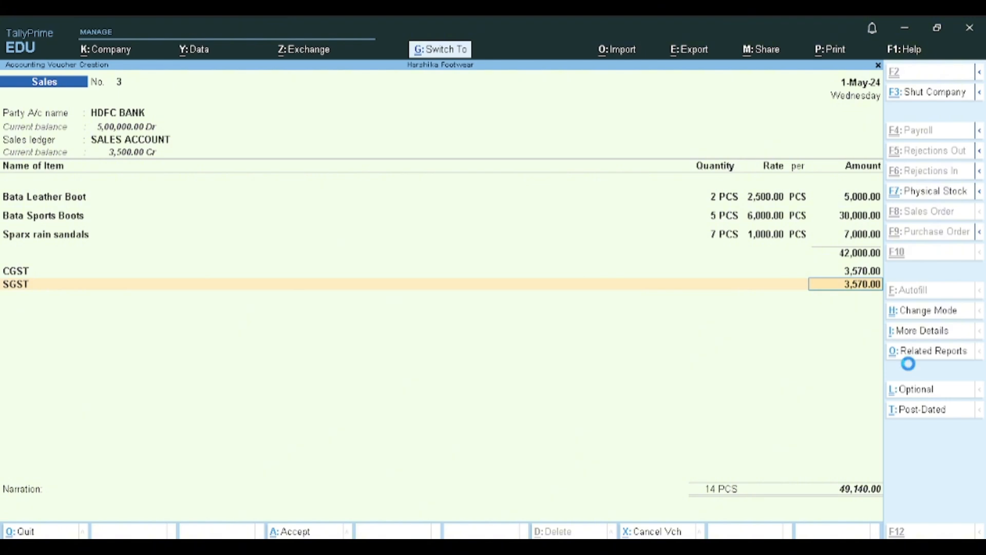
key(ctrl+a)
key(BackSpace)
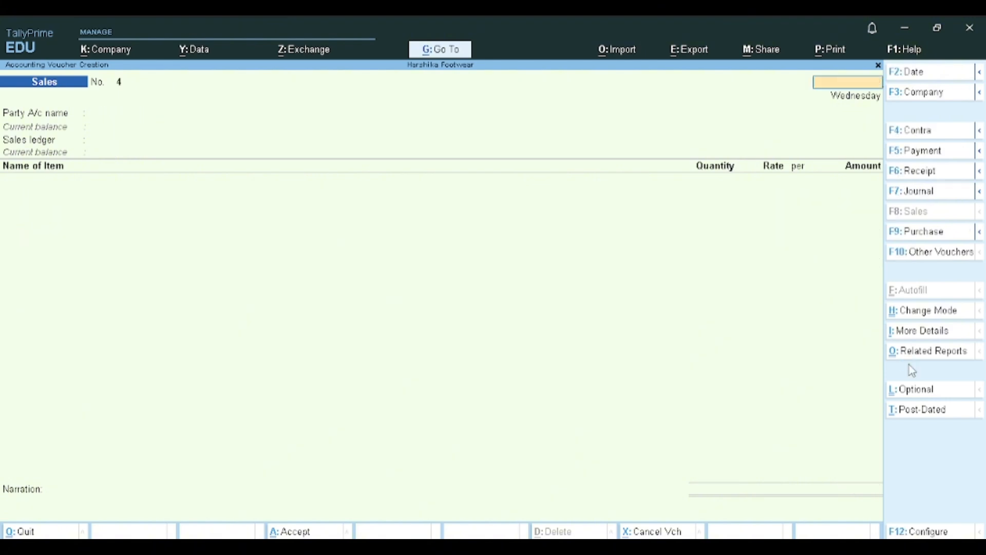
key(Escape)
key(y)
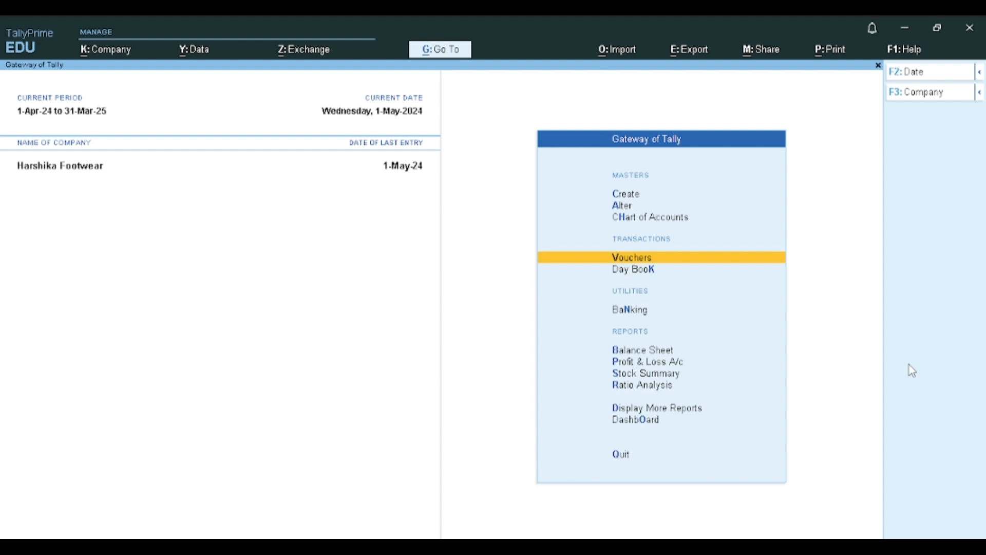
- Review the Profit & Loss A/c, look into its Purchase Accounts down to the ledger level, and return to the Gateway of Tally
key(p)
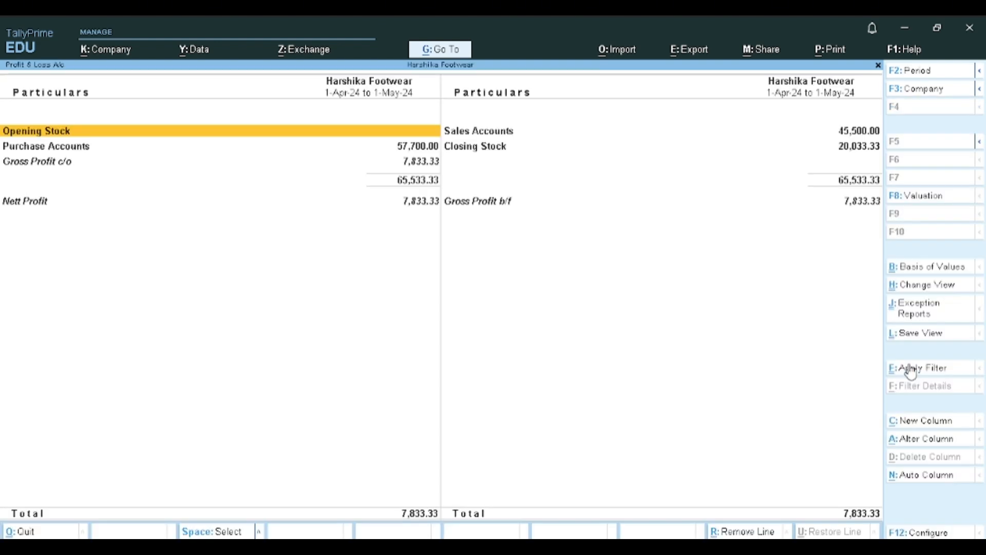
key(Down)
key(Return)
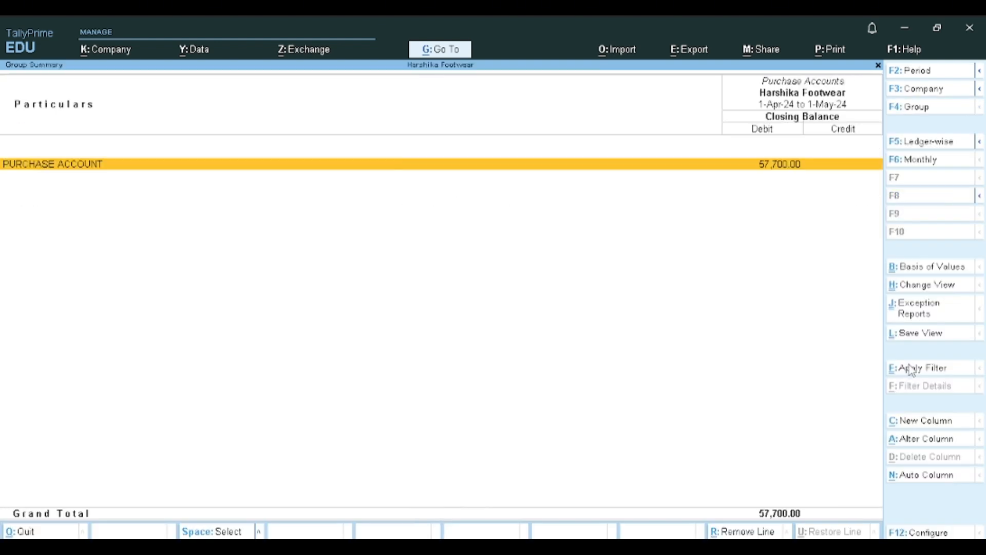
key(Return)
key(Escape)
key(Escape)
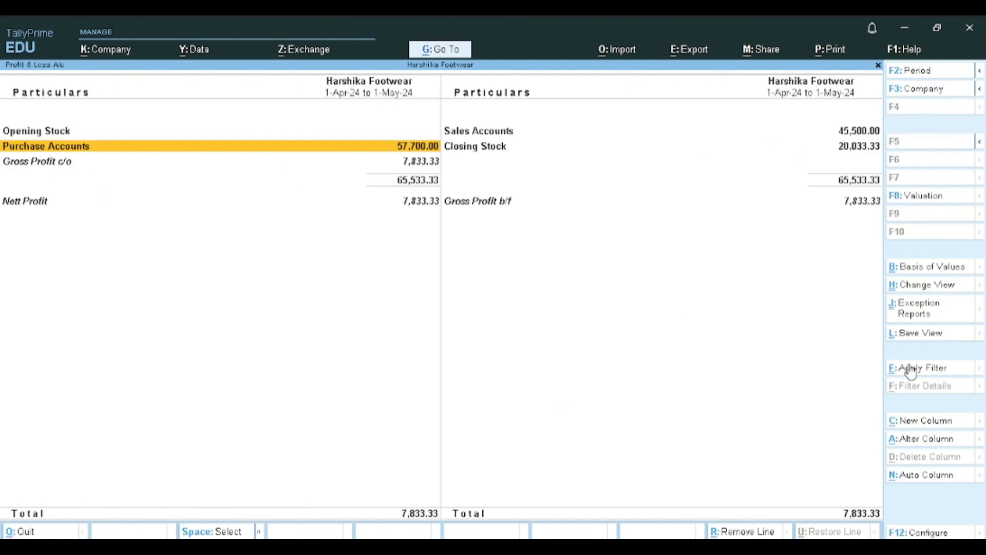
key(Right)
key(Escape)
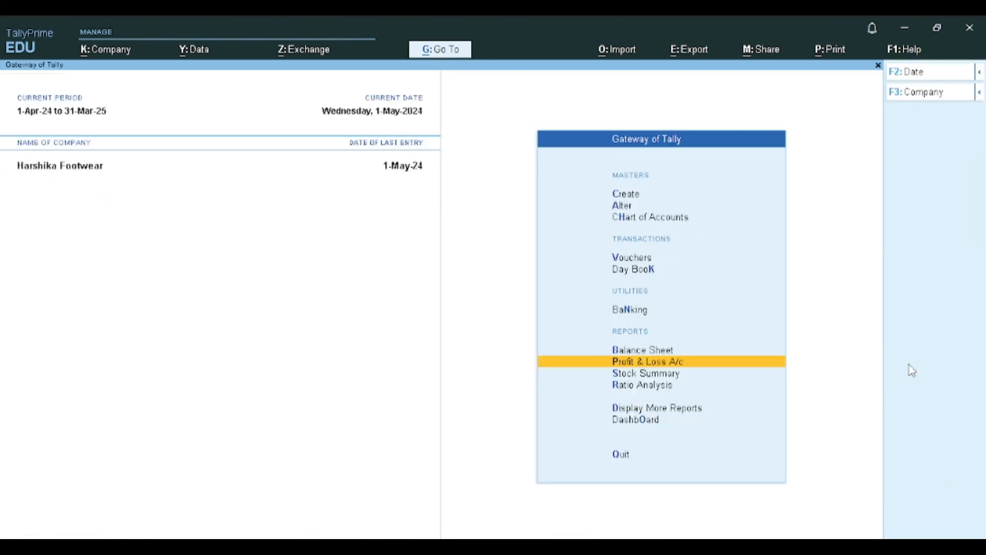
- Open the Stock Summary and examine the monthly inward and outward movements of Bata Leather Boot and Bata Sports Boots in the Boots group
key(Down)
key(Return)
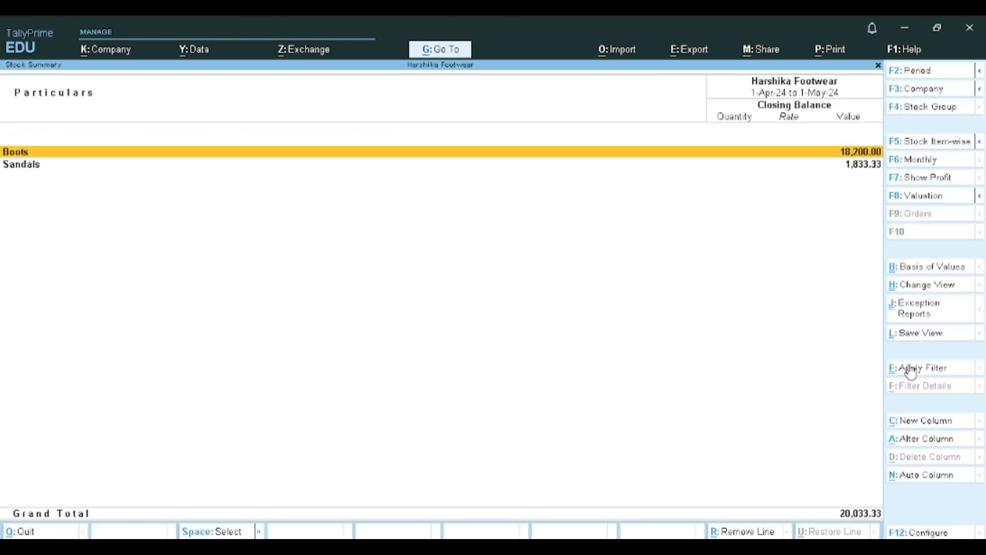
key(Return)
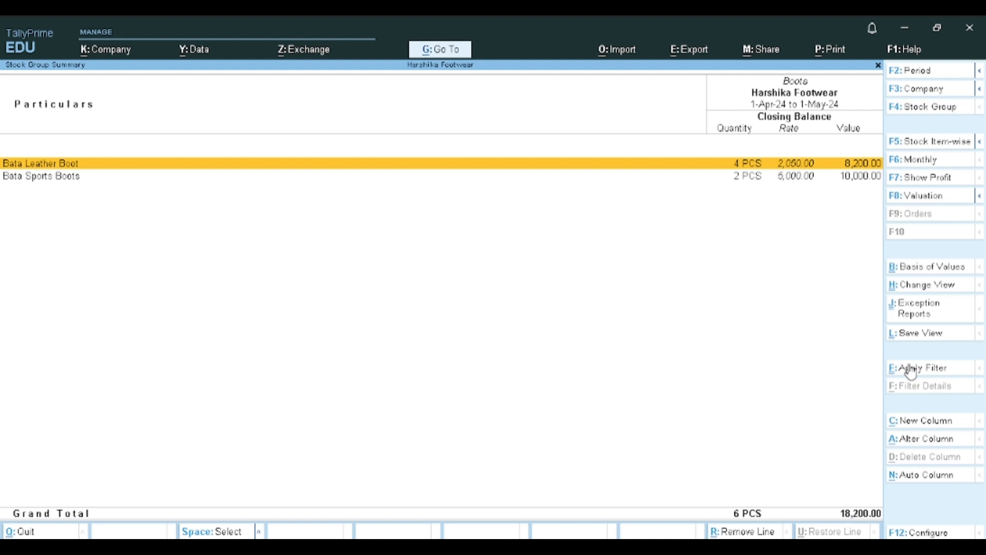
key(Return)
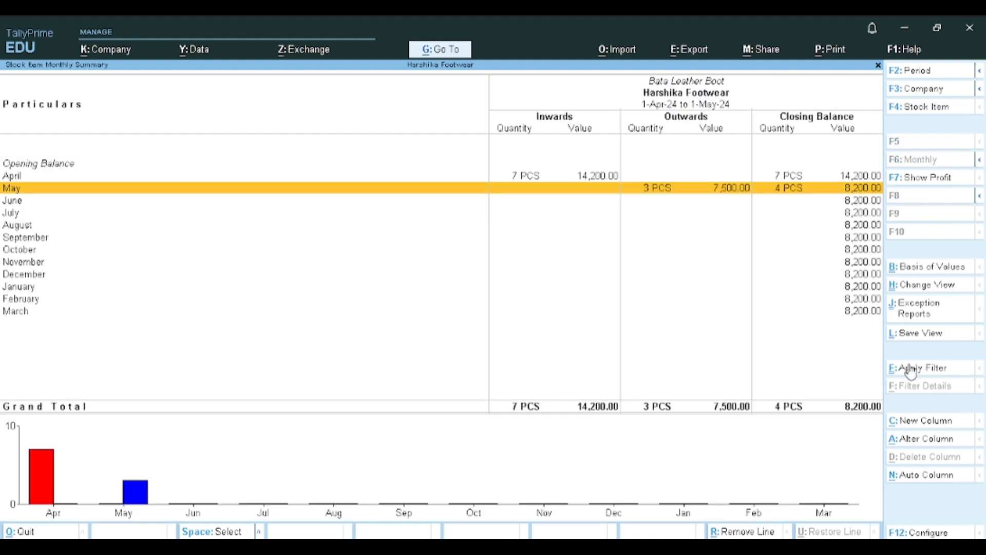
key(Escape)
key(Return)
key(Escape)
key(Down)
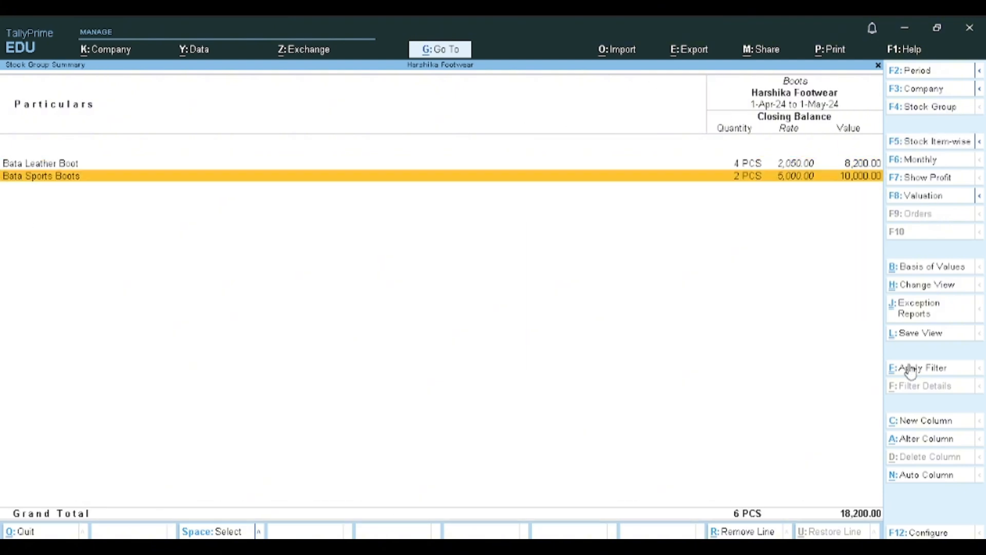
key(Return)
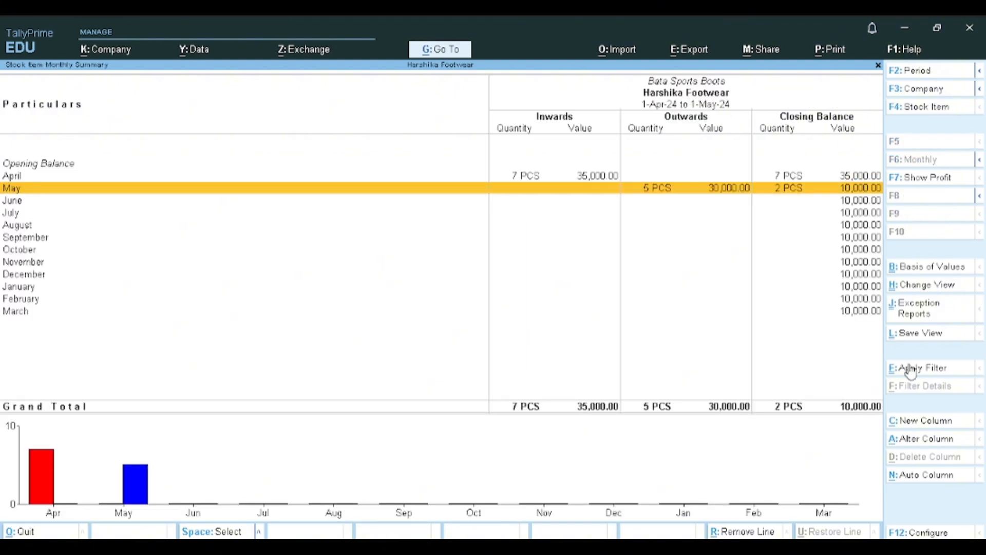
key(Escape)
key(Escape)
- Check the closing stock of the Sandals group, and leave the Stock Summary for the Gateway of Tally
key(Down)
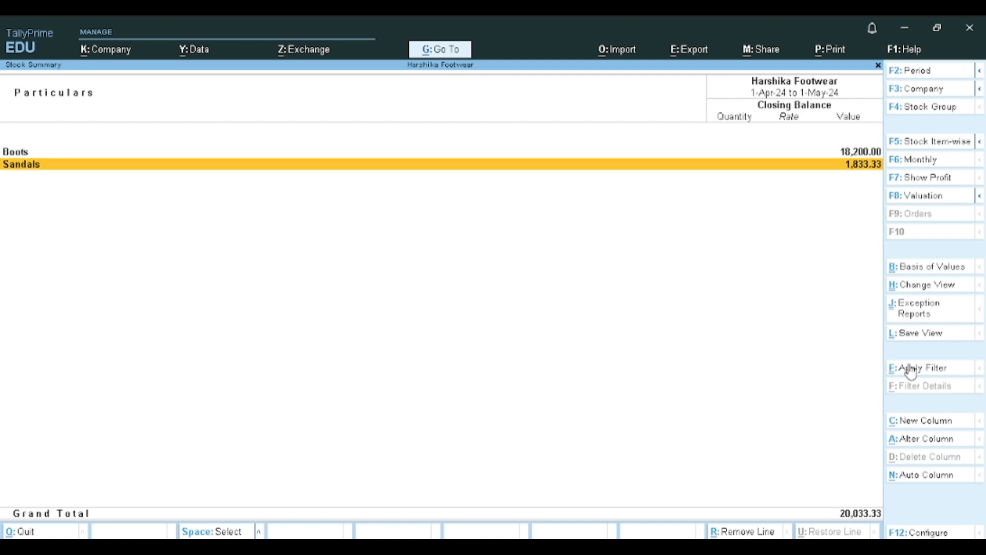
key(Return)
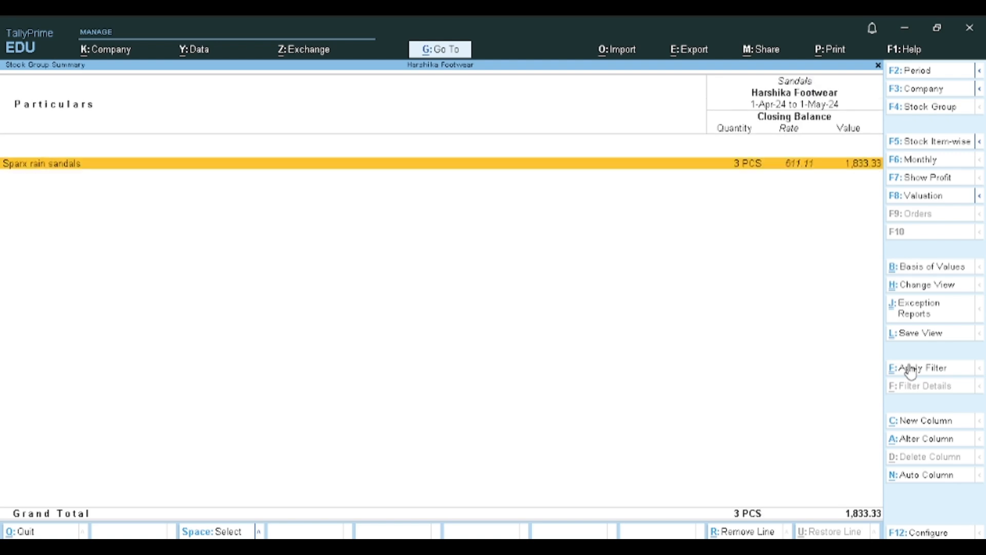
key(Escape)
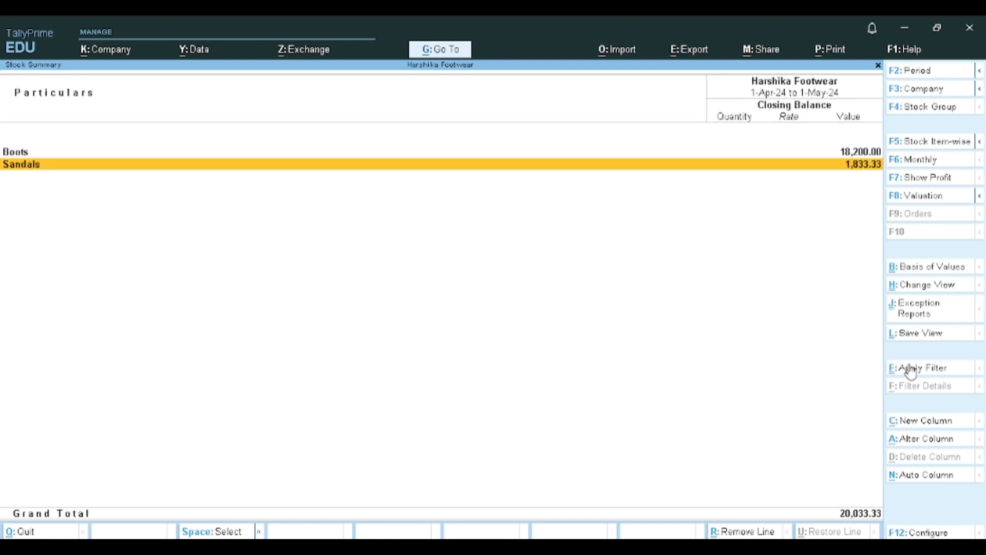
key(Escape)
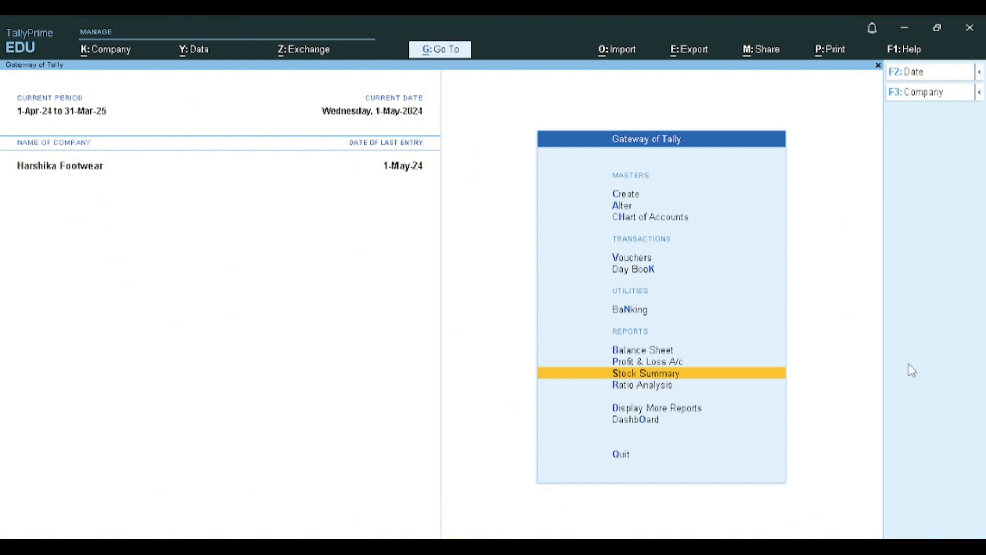
- Open the GSTR-1 return from the statutory GST reports
key(Down)
key(Down)
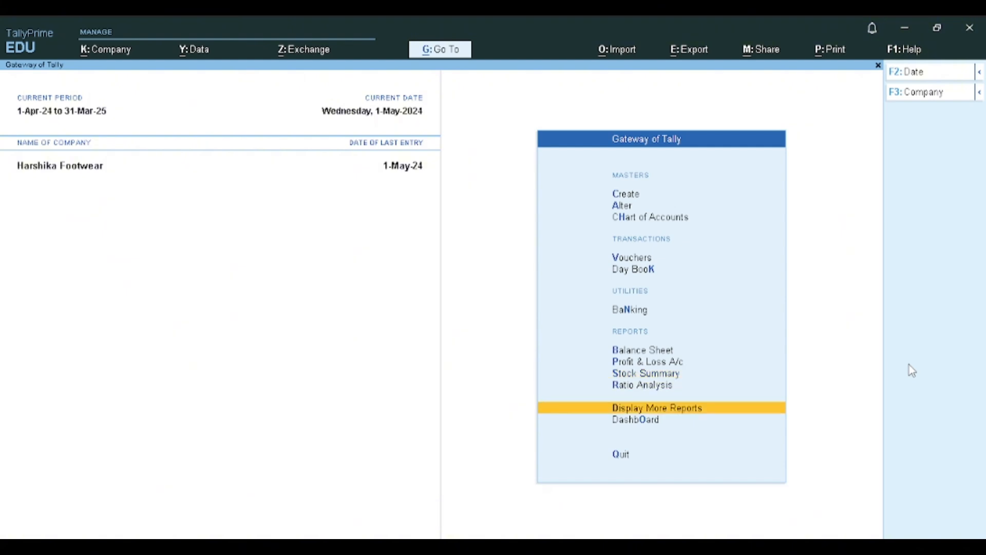
key(Return)
key(Down)
key(Down)
key(Down)
key(Down)
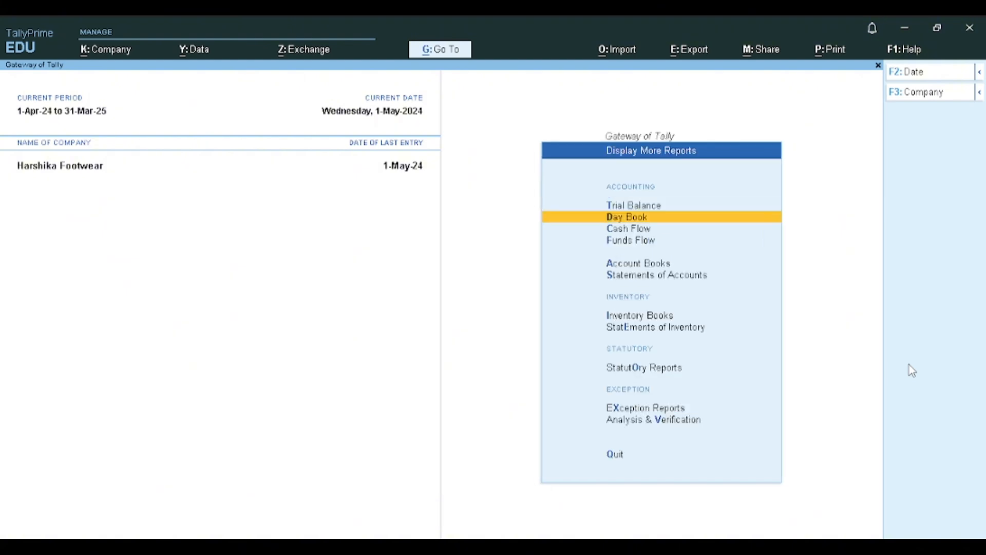
key(Down)
key(Down)
key(Down)
key(Down)
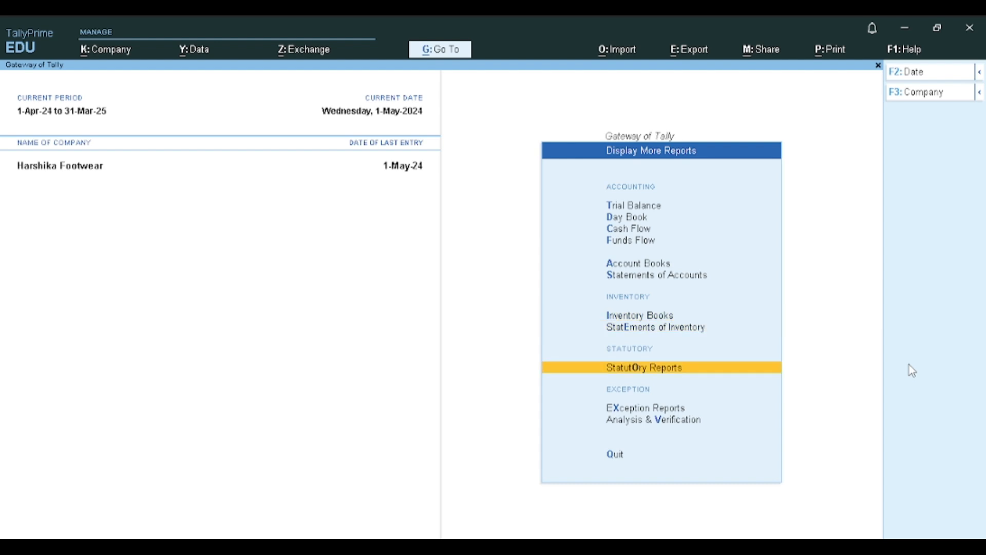
key(Return)
key(Return)
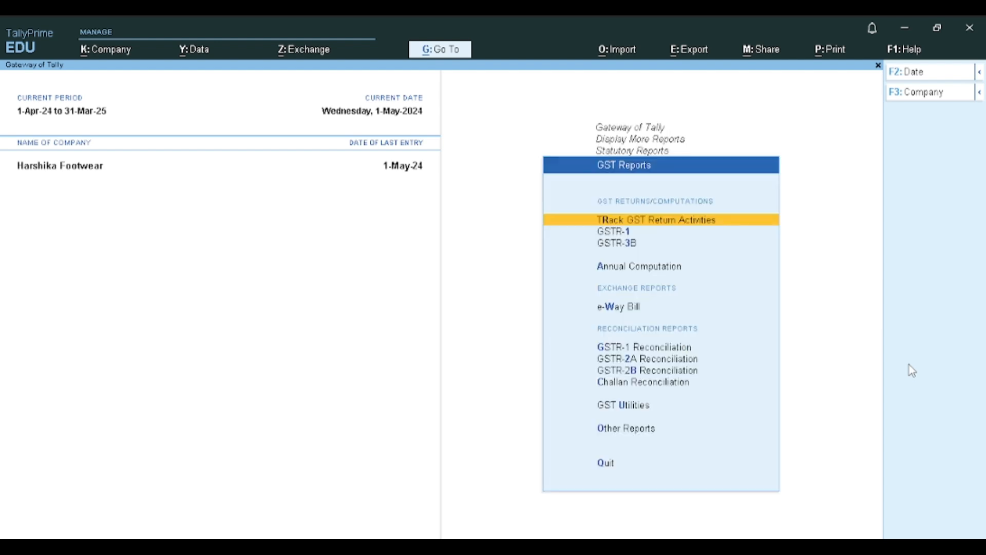
key(Down)
key(Return)
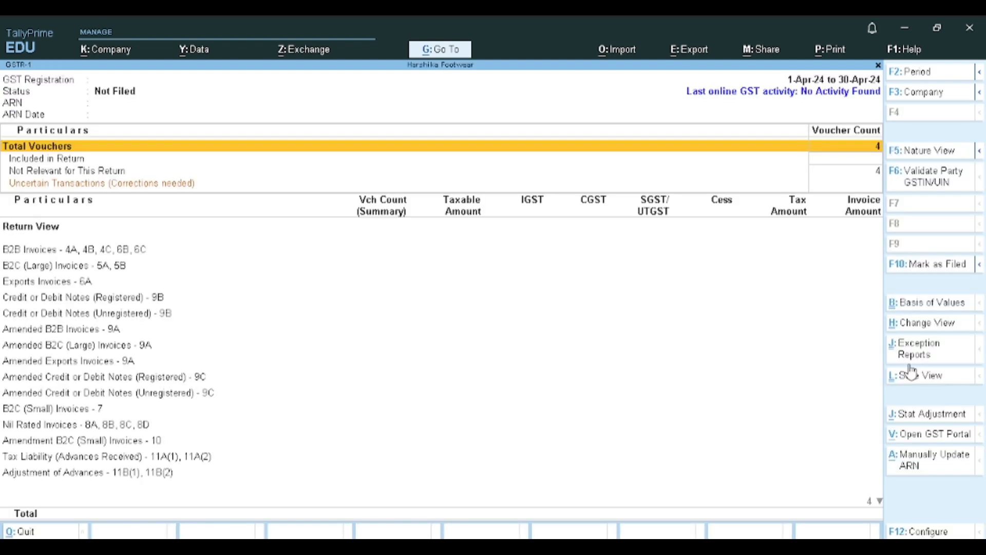
- Examine the GSTR-1 voucher counts and return sections down to Document Summary - 13, and close the return
key(Down)
key(Down)
key(Down)
key(Down)
key(Down)
key(Down)
key(Down)
key(Down)
key(Down)
key(Down)
key(Down)
key(Down)
key(Down)
key(Down)
key(Down)
key(Down)
key(Down)
key(Down)
key(Down)
key(Down)
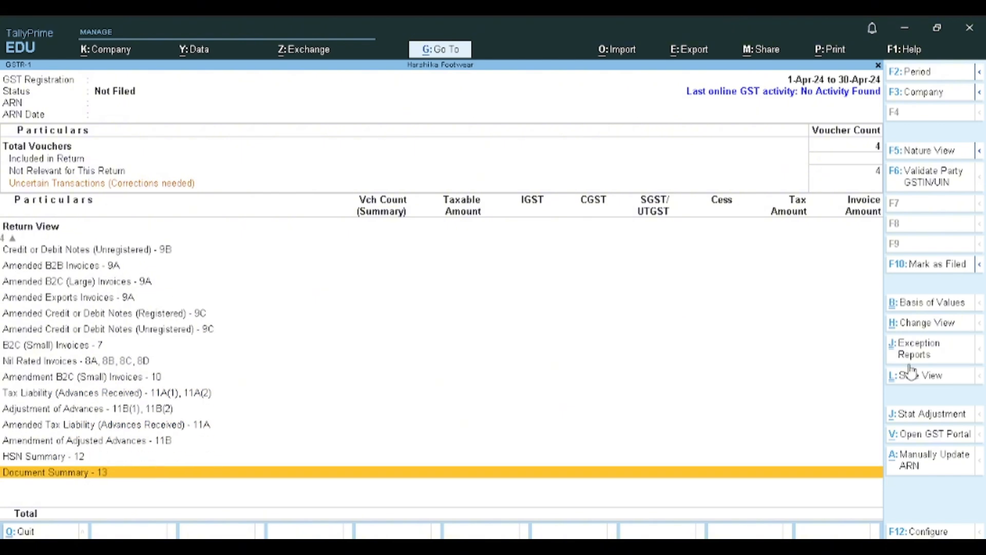
key(Up)
key(Up)
key(Up)
key(Up)
key(Up)
key(Up)
key(Up)
key(Up)
key(Up)
key(Up)
key(Up)
key(Up)
key(Up)
key(Up)
key(Up)
key(Up)
key(Up)
key(Up)
key(Up)
key(Up)
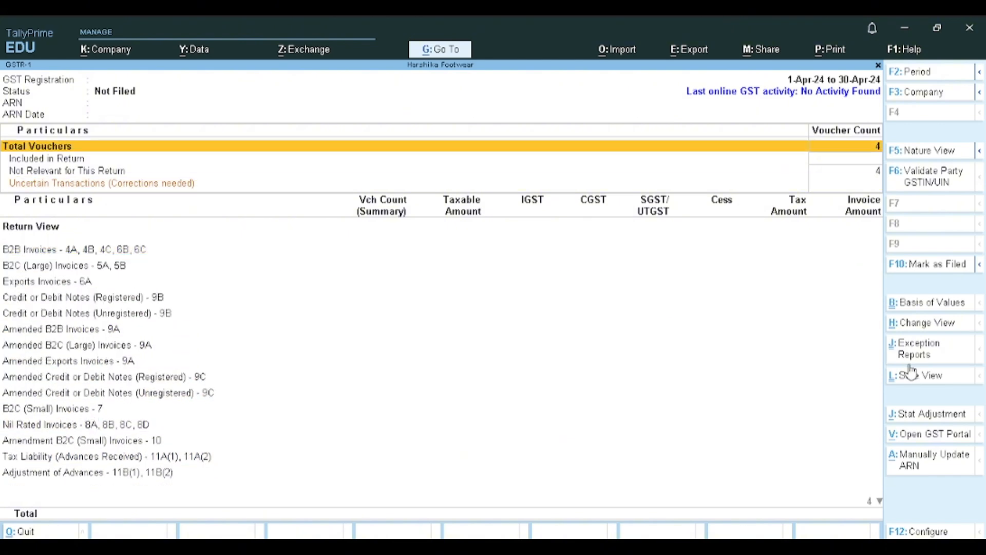
key(Escape)
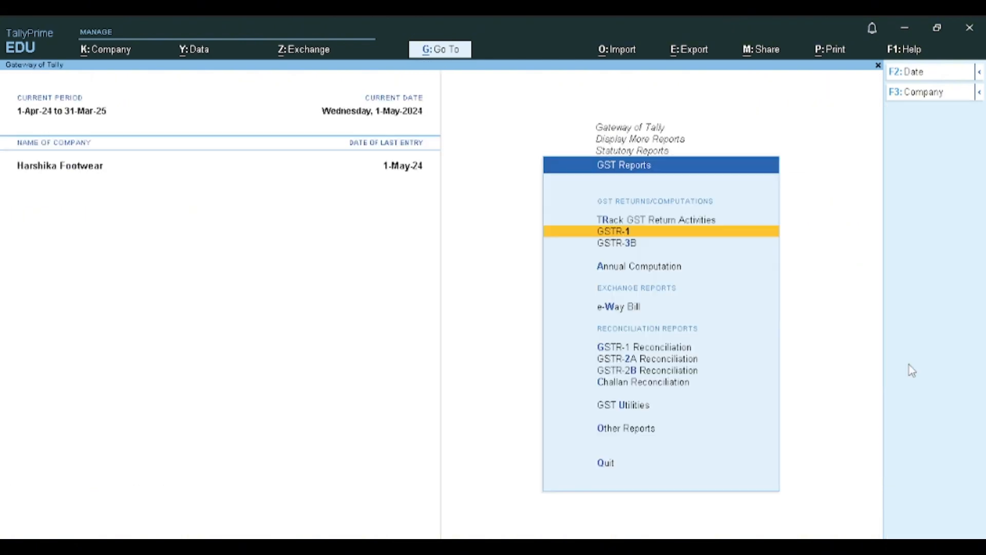
- Look over the other available GST, inventory and accounting reports, and return to the Gateway of Tally
key(Down)
key(Down)
key(Down)
key(Down)
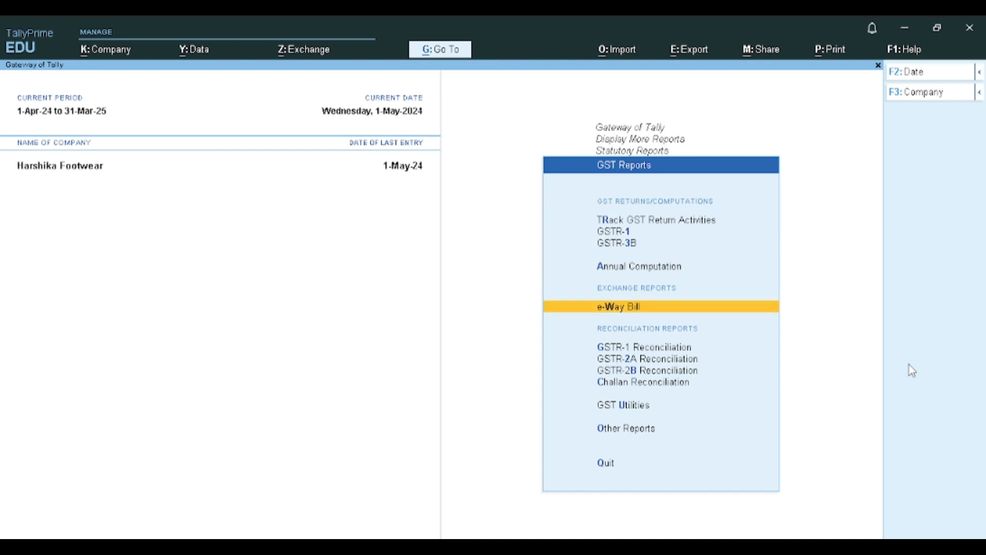
key(Escape)
key(Escape)
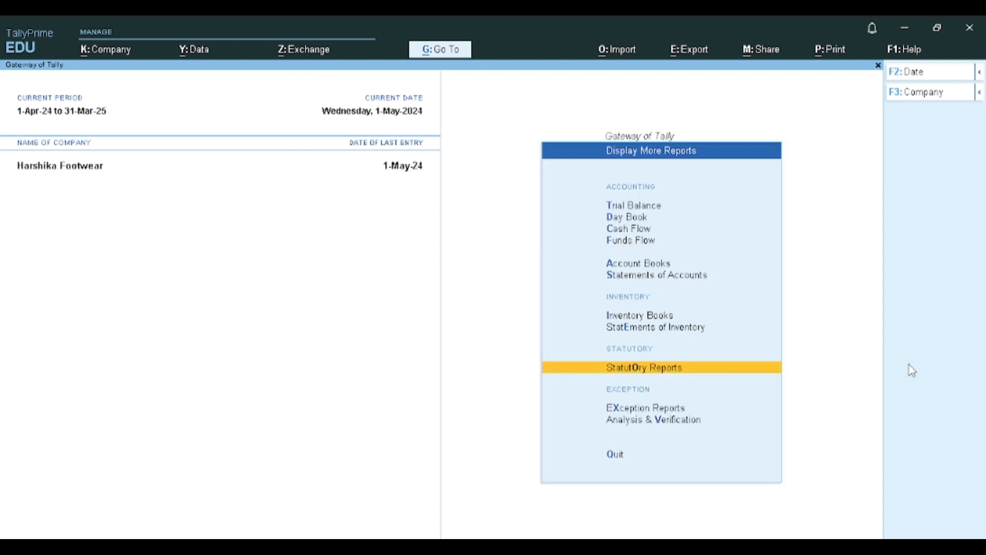
key(Down)
key(Up)
key(Up)
key(Up)
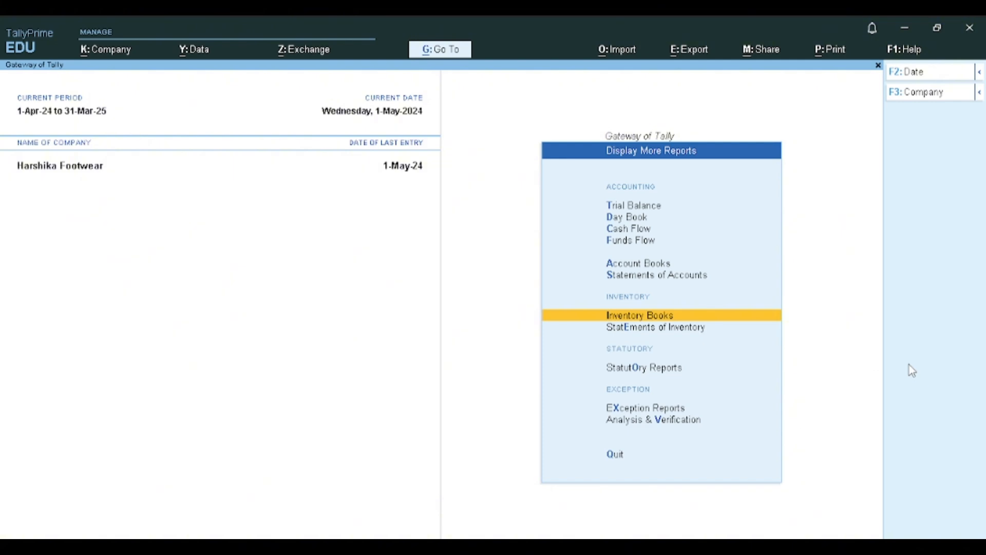
key(Up)
key(Up)
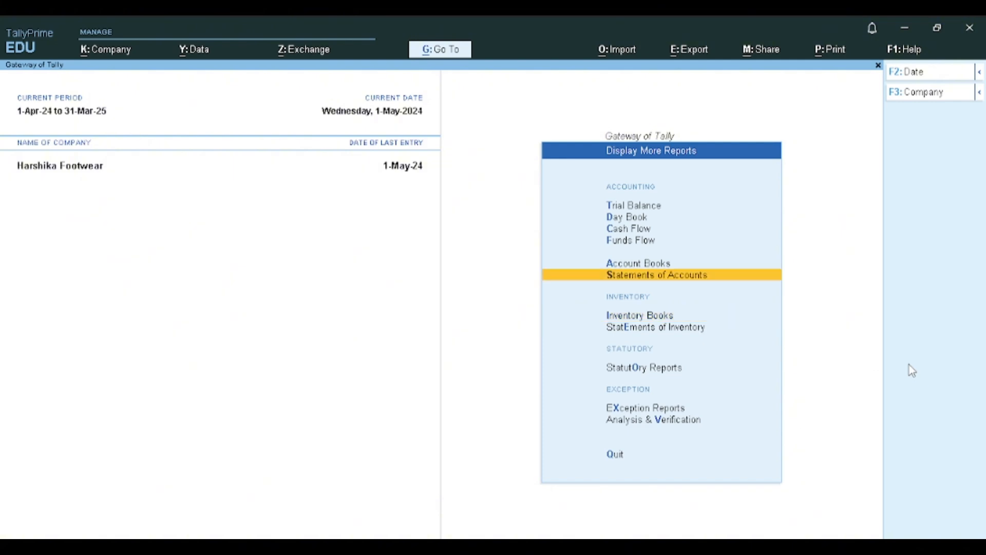
key(Escape)
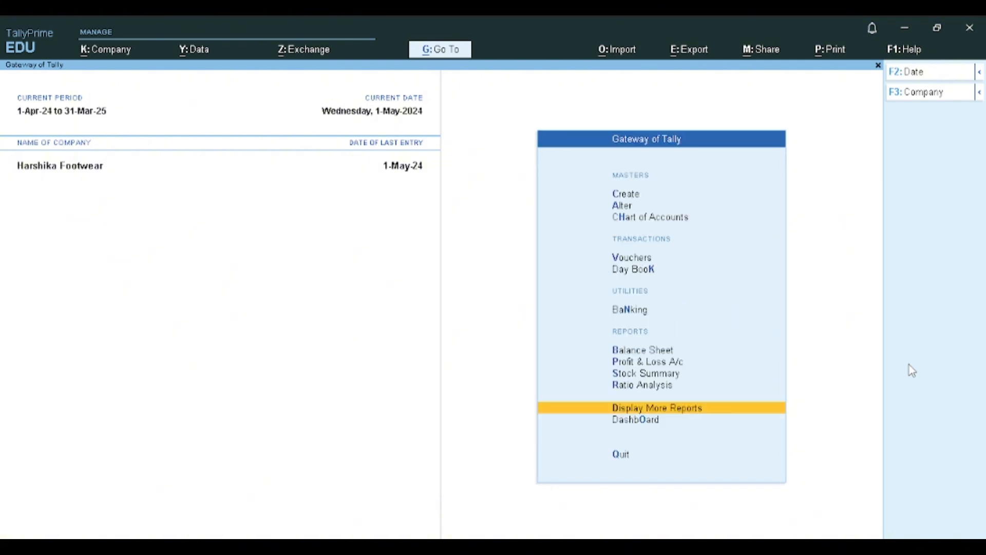
- Start a payment voucher with HDFC BANK as the paying account and VANIKA FOOTWEAR as the payee ledger
key(v)
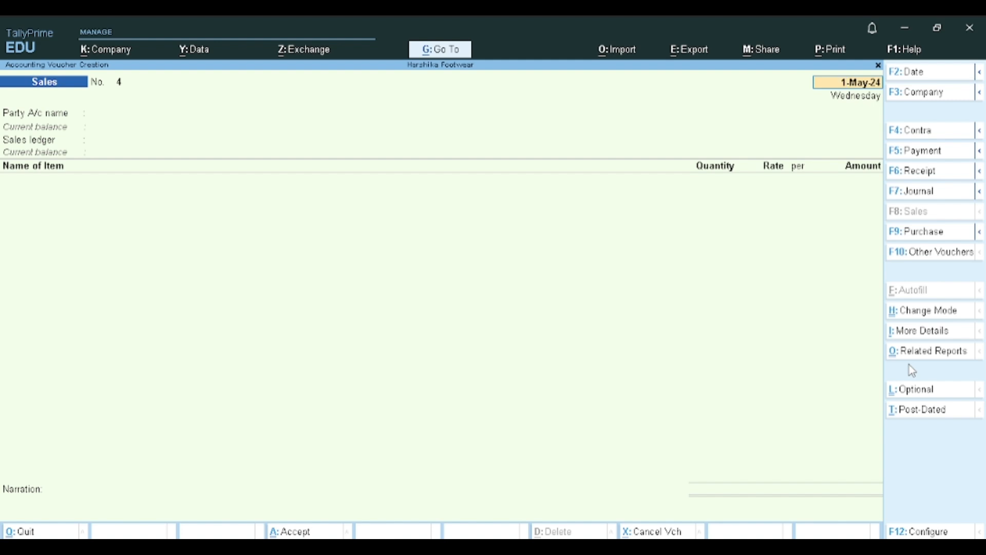
key(F5)
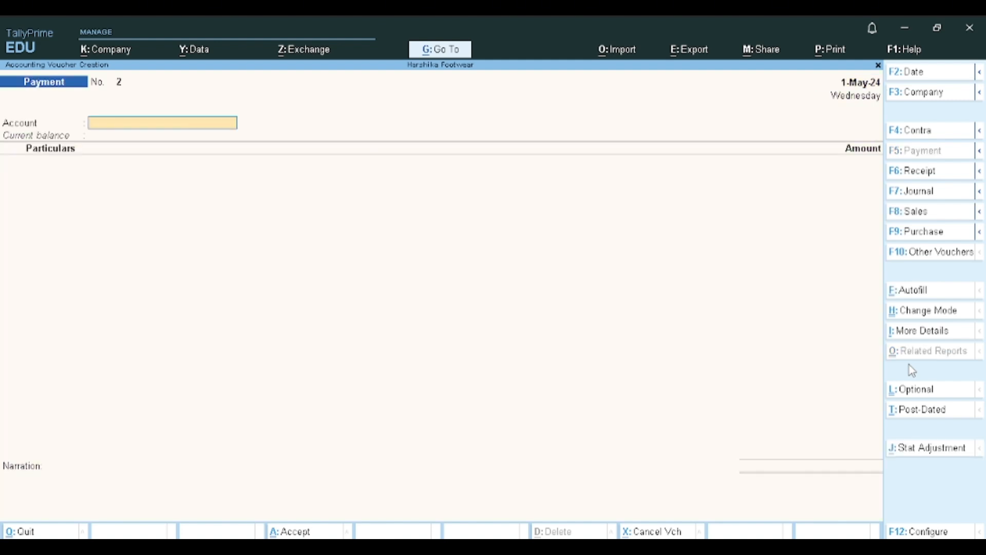
text(HD)
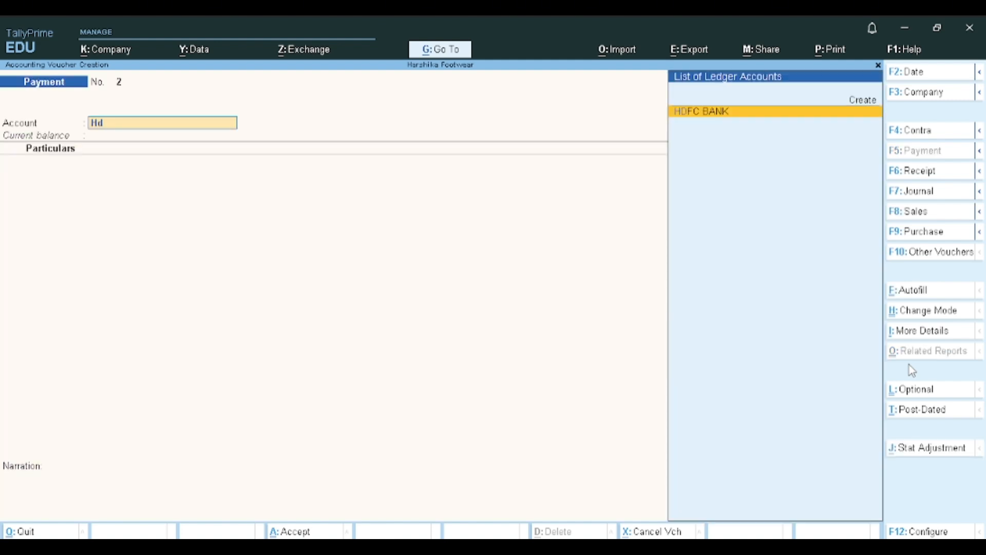
key(Return)
text(V)
key(Return)
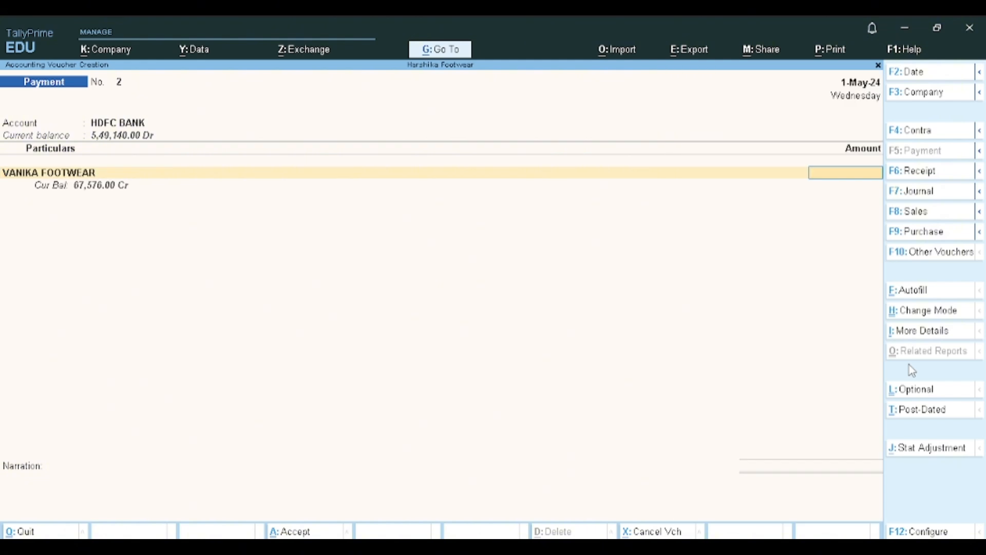
- Enter a payment amount of 67,500 for VANIKA FOOTWEAR, adjust it On Account in the bill-wise details, and save the voucher
text(67)
text(500)
key(Return)
key(Down)
key(Down)
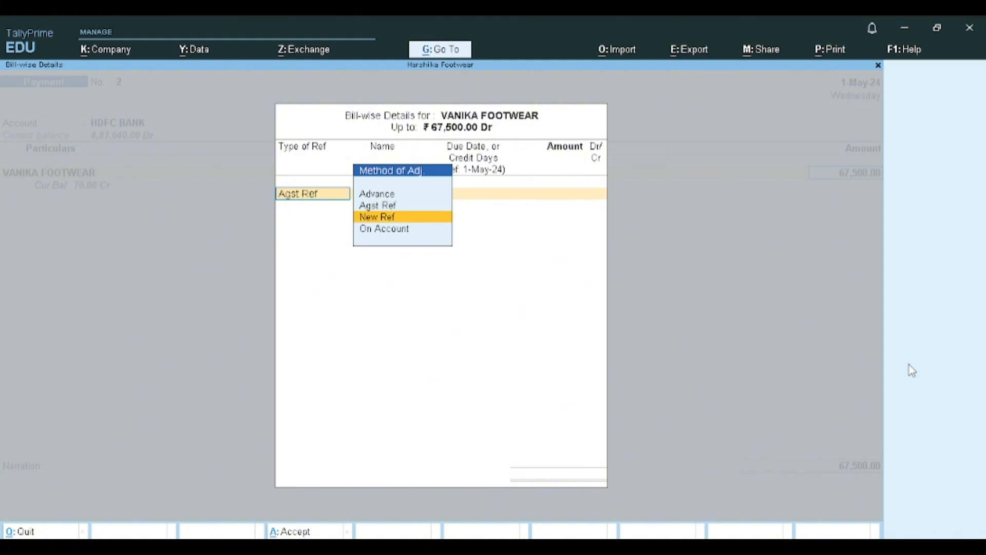
key(Return)
key(Return)
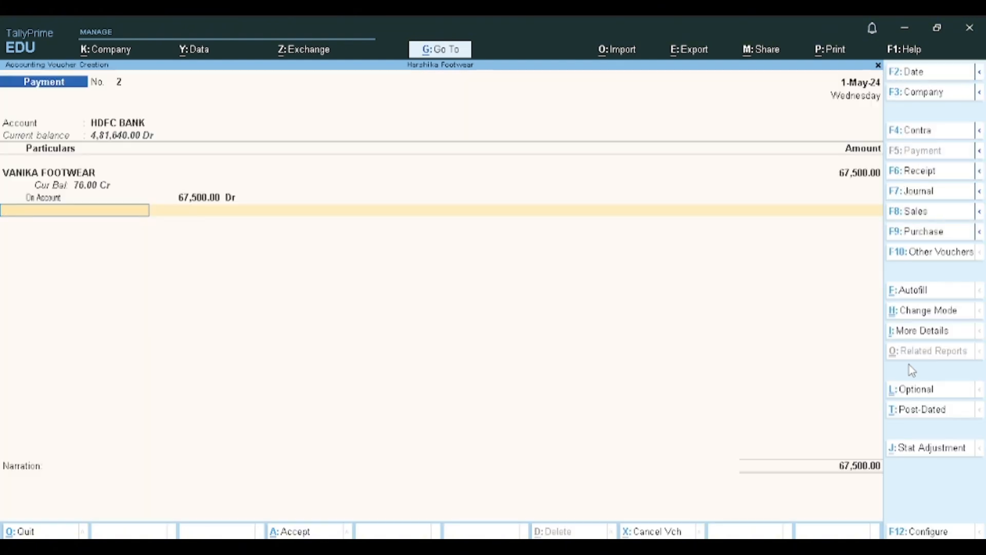
key(ctrl)
key(ctrl+a)
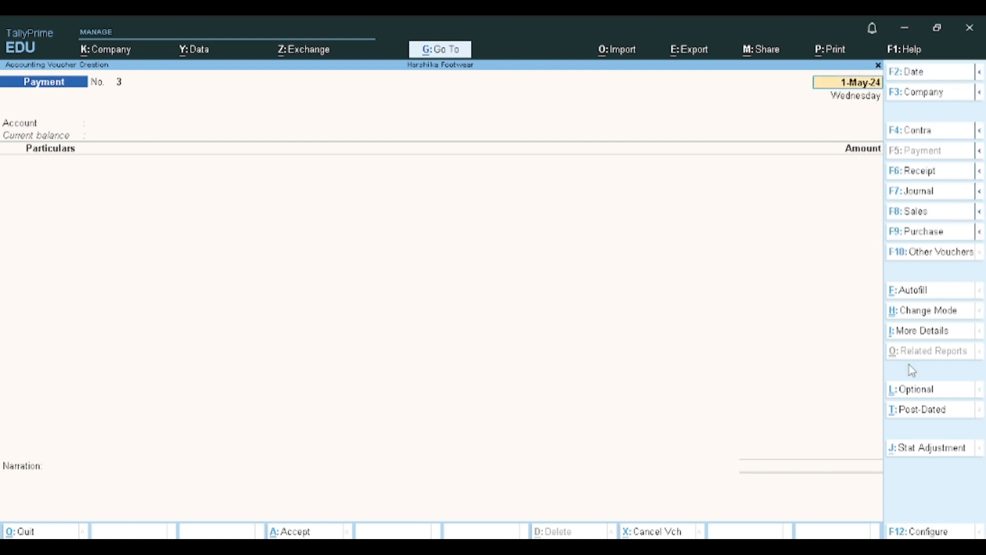
- Start a journal voucher that debits VANIKA FOOTWEAR with 76
key(F7)
key(Return)
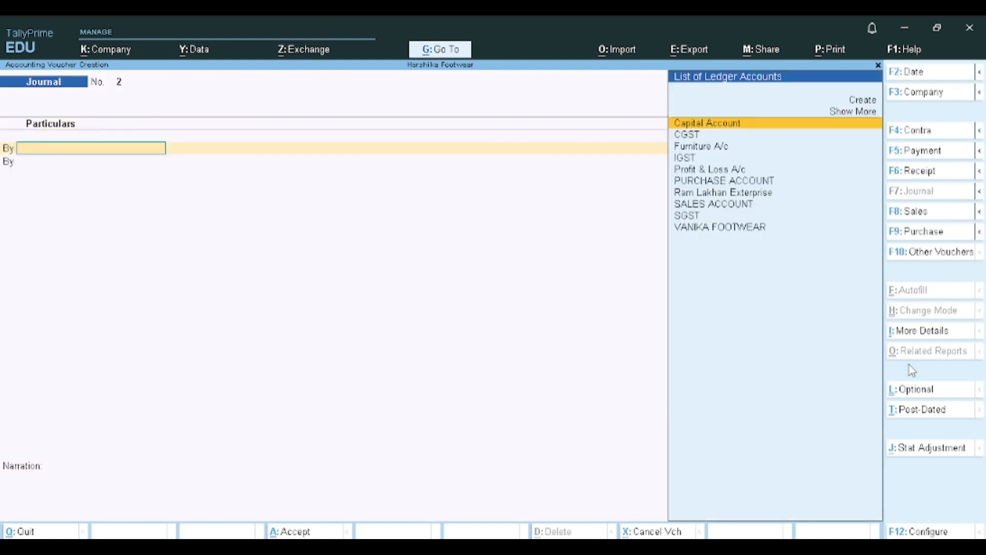
text(Vani)
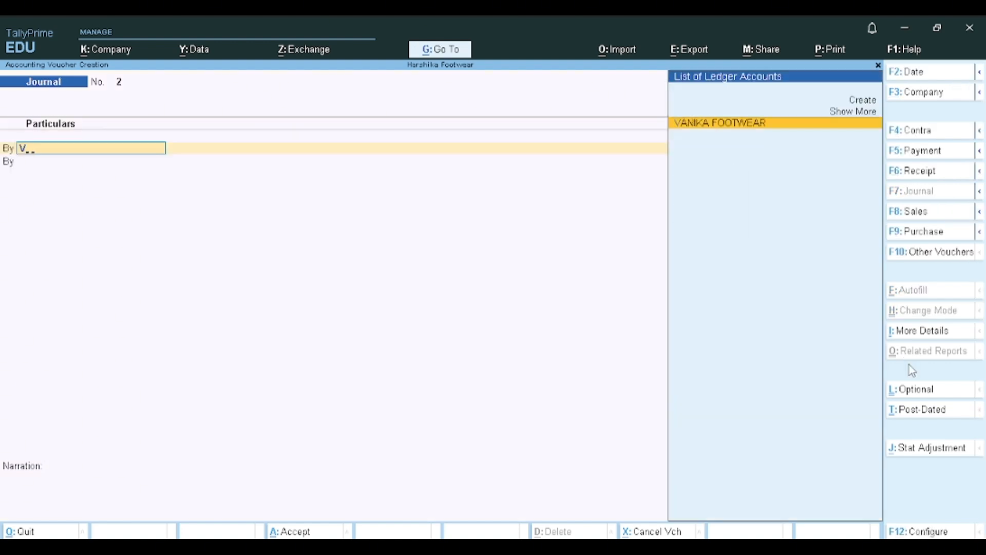
key(Return)
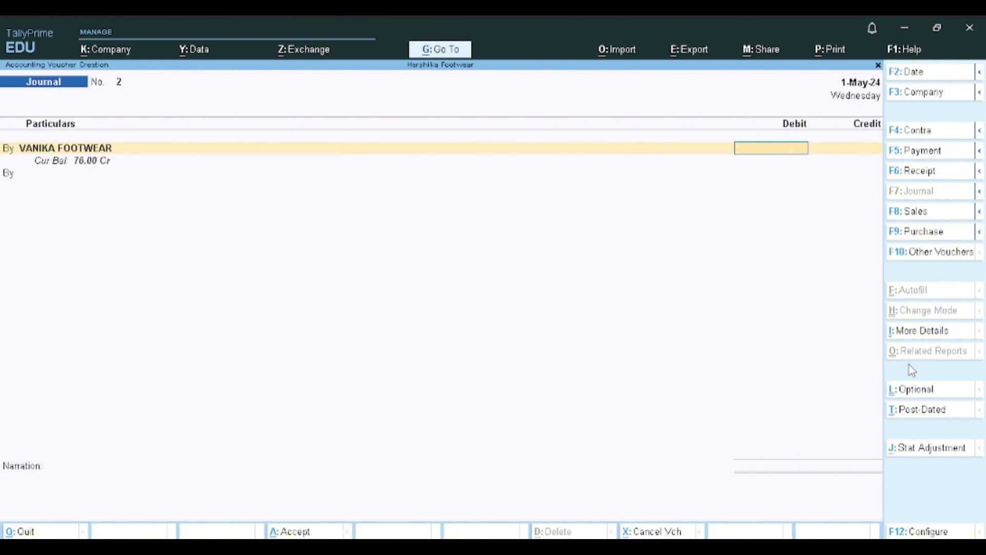
text(76)
key(Return)
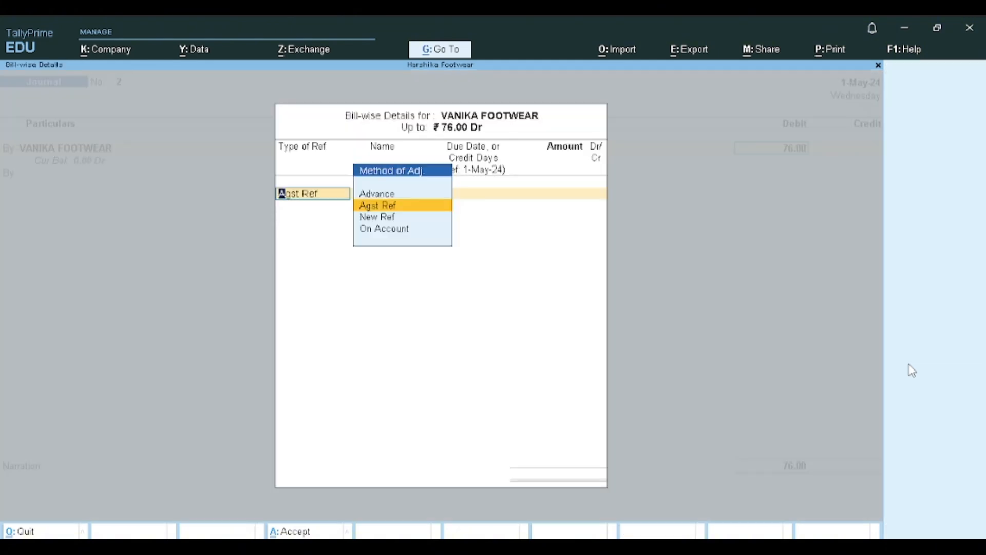
- Adjust the VANIKA FOOTWEAR debit On Account in the bill-wise details
key(Down)
key(Down)
key(Return)
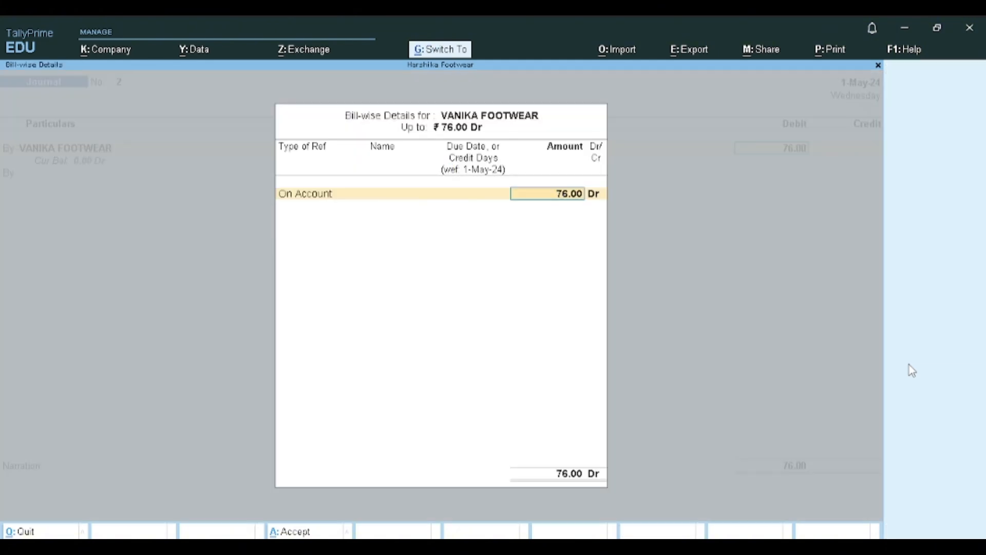
key(ctrl+a)
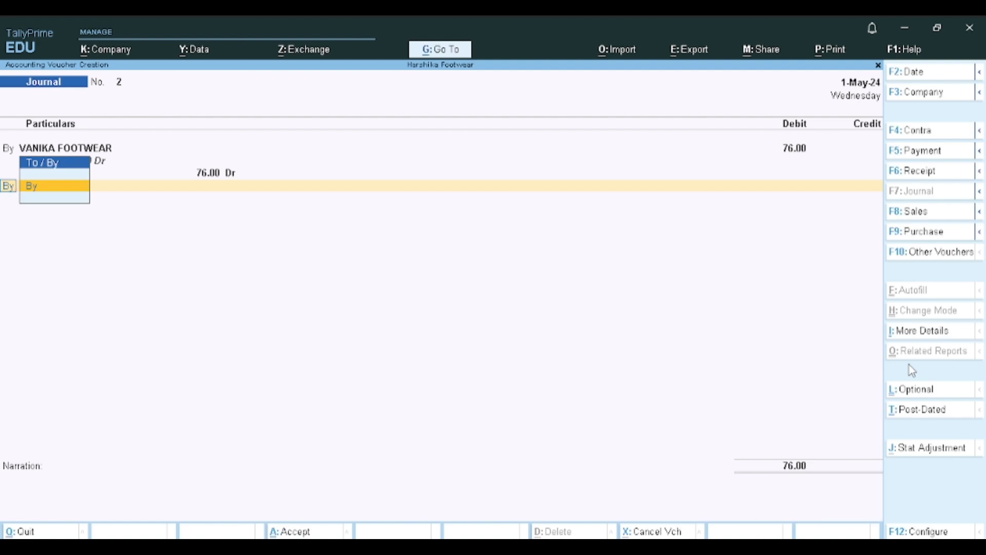
- Make the second journal line a credit entry (To)
key(Return)
key(Escape)
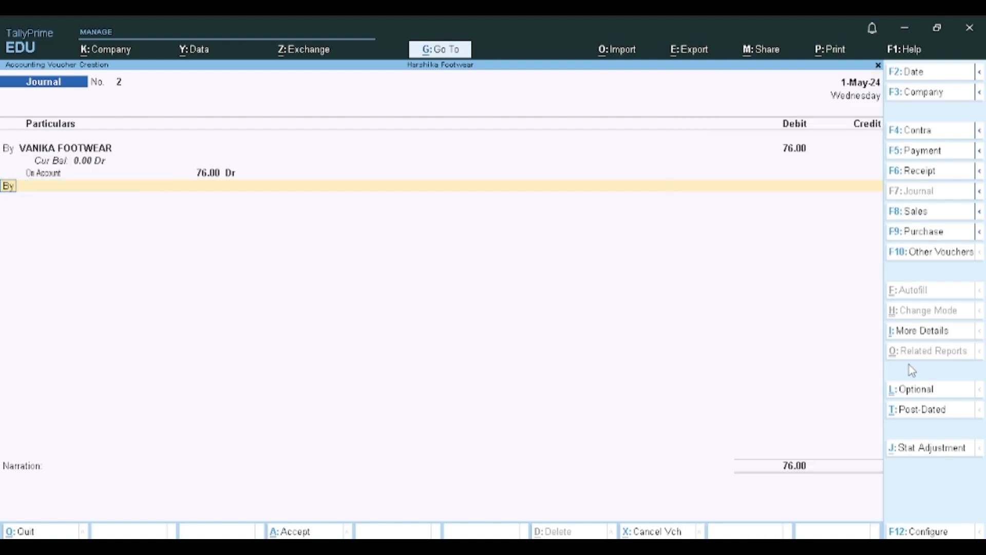
text(t)
key(BackSpace)
text(to)
key(Return)
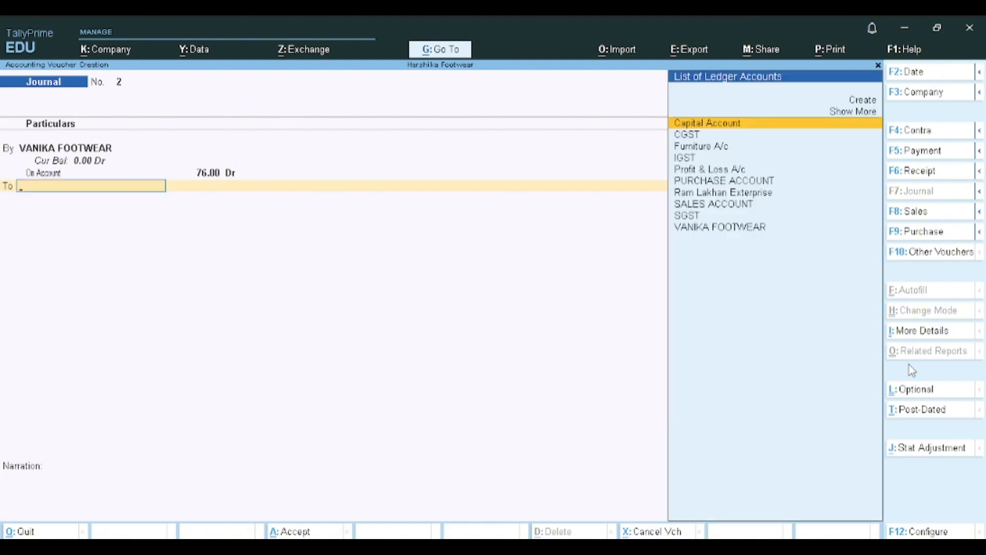
- Create a ledger named Dicsount under Indirect Incomes for the credit line, and save the journal voucher
key(alt+c)
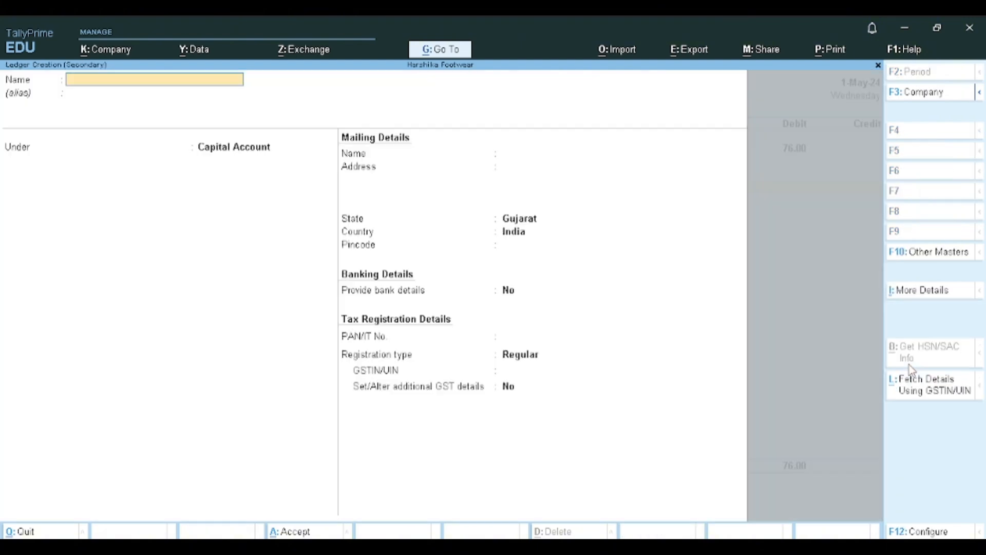
text(Dicsount)
key(Return)
key(Return)
text(Ind)
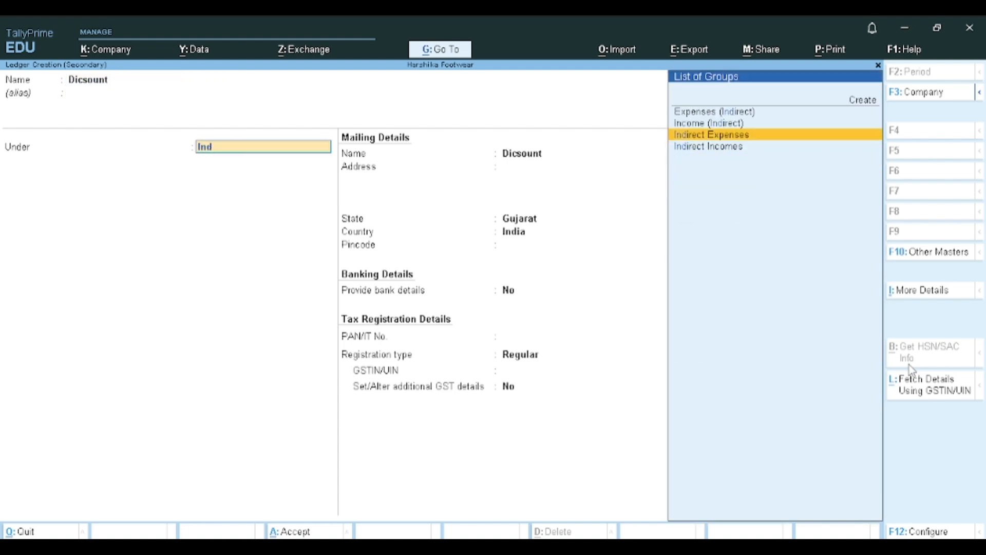
key(Down)
key(Return)
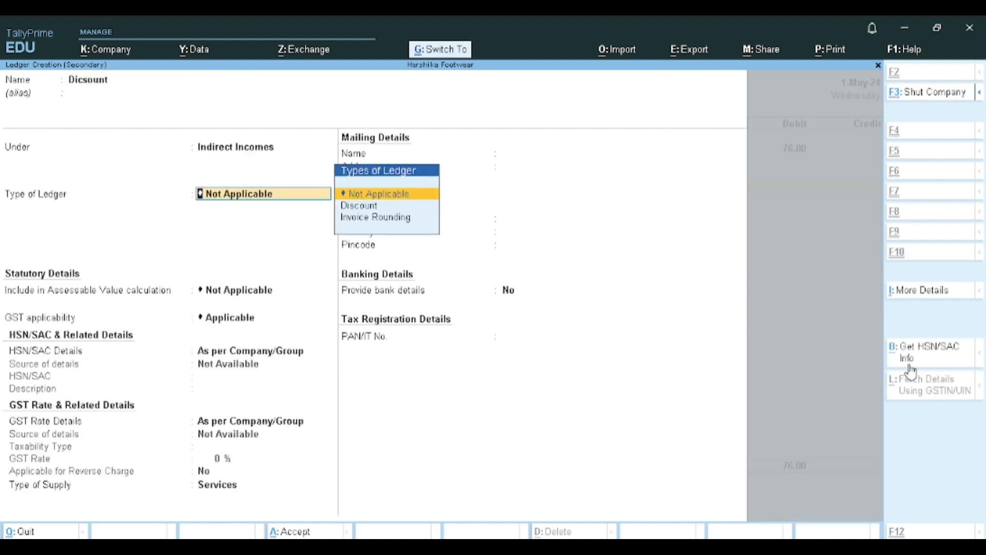
key(ctrl+a)
key(ctrl)
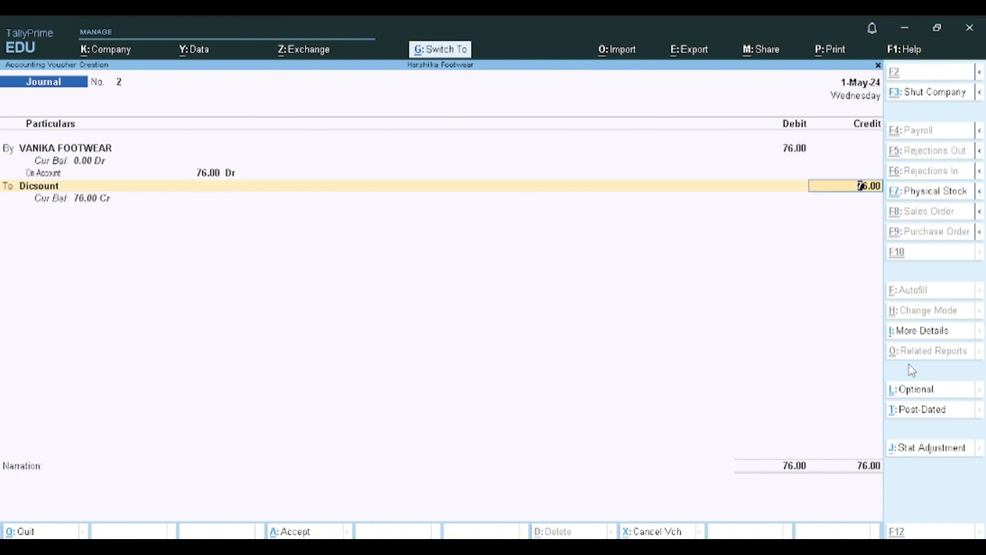
key(ctrl+a)
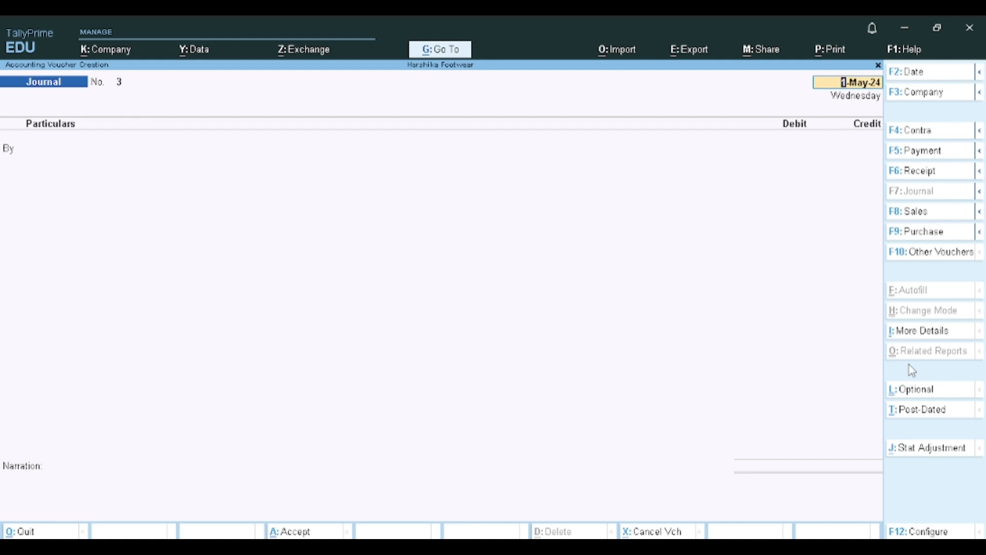
- Start a payment voucher with HDFC BANK as the paying account and Ram Lakhan Exterprise as the payee ledger
key(F5)
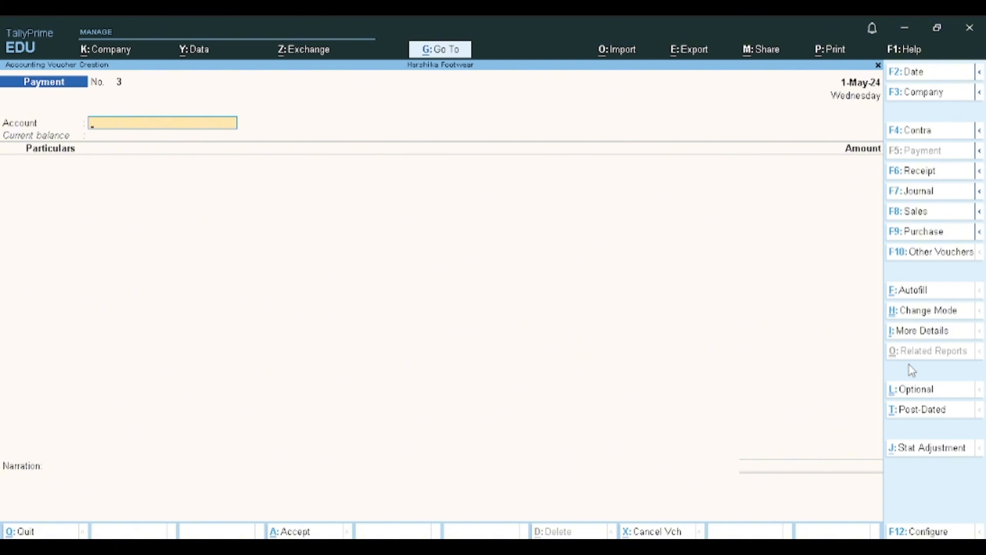
text(H)
key(Return)
text(R)
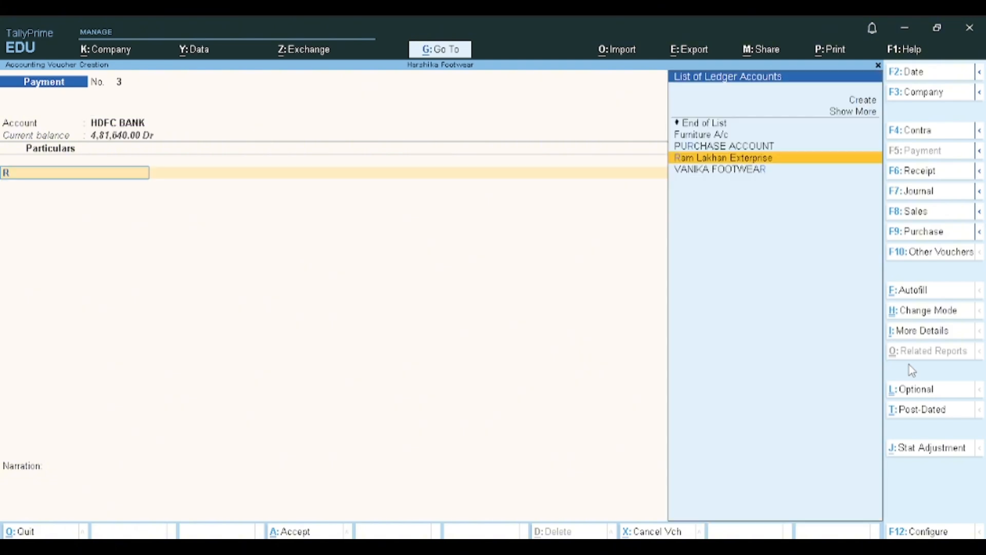
key(Return)
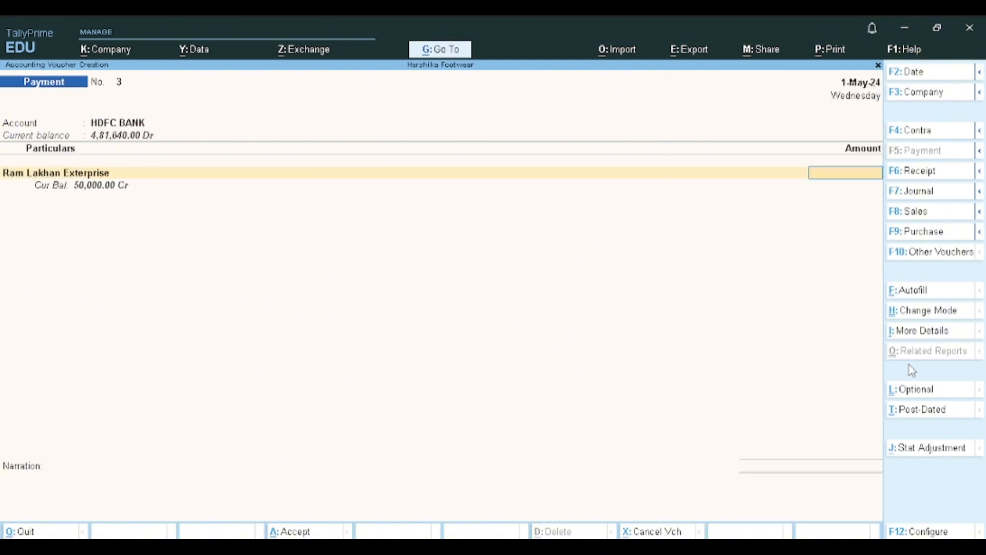
- Enter a payment amount of 50,000 for Ram Lakhan Exterprise, adjust it On Account, and save the voucher
text(50,0)
text(0000)
key(Return)
key(Return)
key(Return)
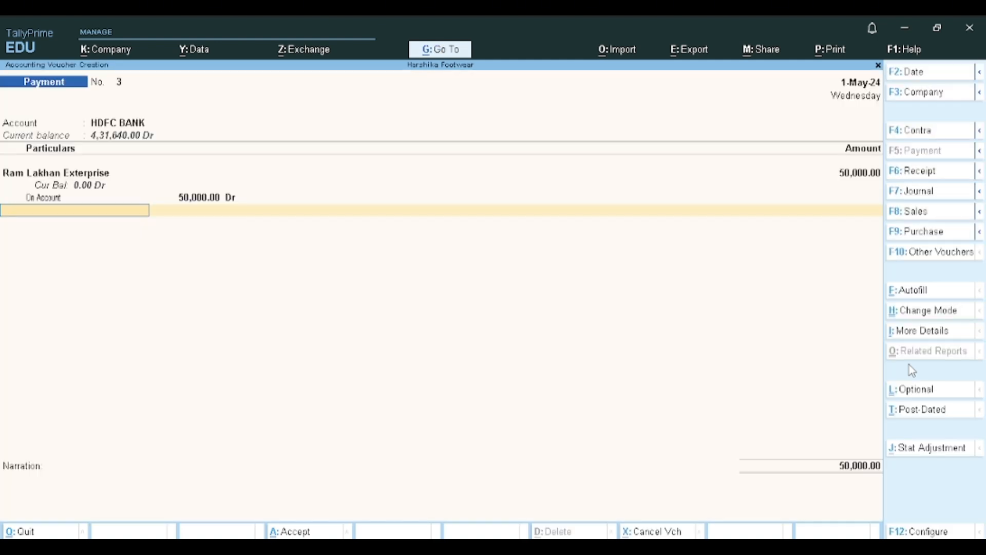
key(ctrl+a)
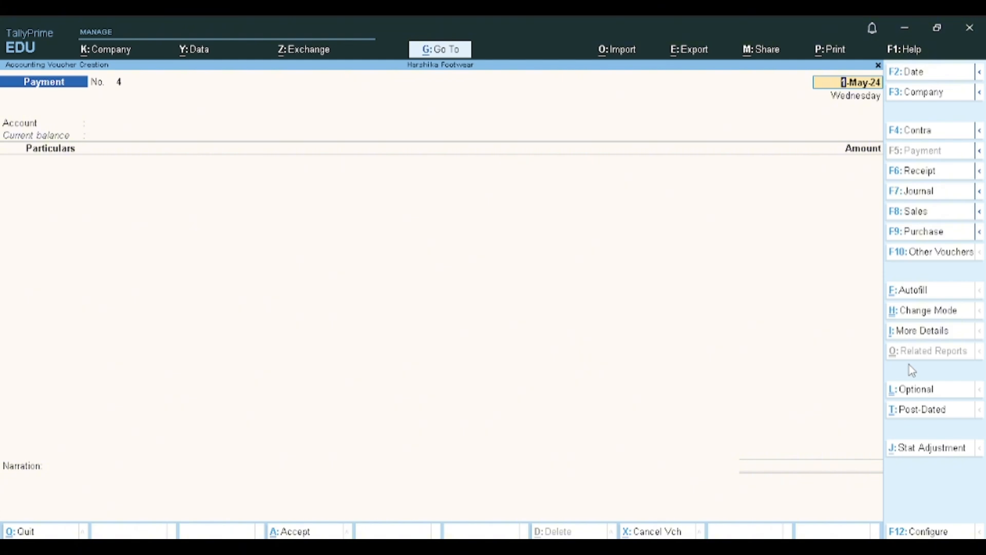
- Start another payment voucher with HDFC BANK as the paying account
key(Return)
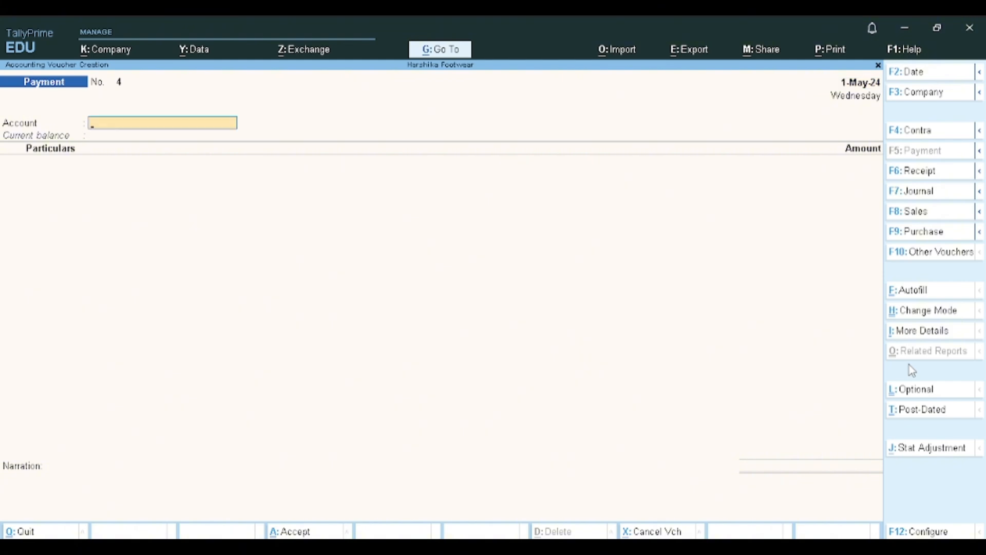
text(hd)
key(Return)
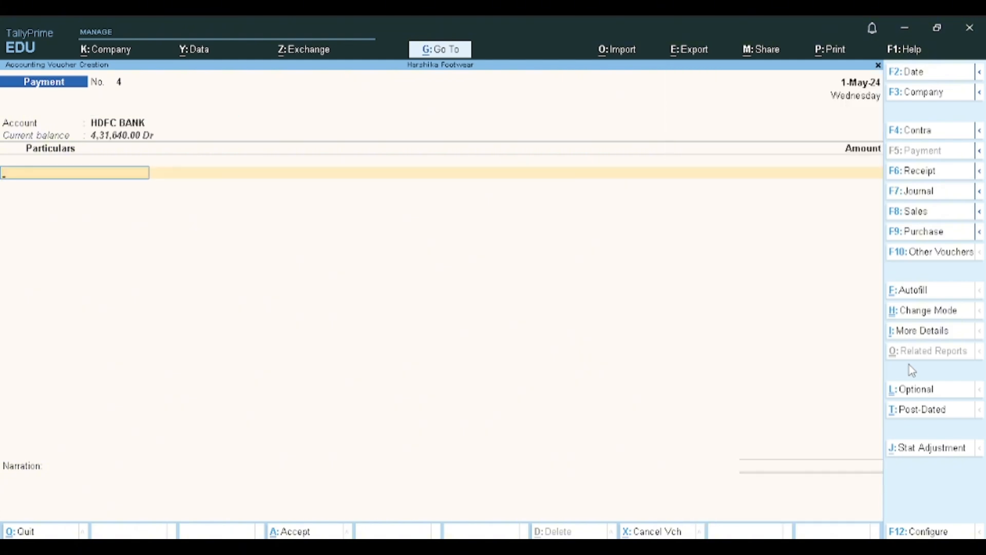
- Look through the list of ledger accounts for one suited to the payment line
key(Down)
key(Down)
key(Down)
key(Down)
key(Down)
key(Down)
key(Down)
key(Down)
key(Down)
key(Down)
key(Down)
key(Down)
key(Down)
key(Down)
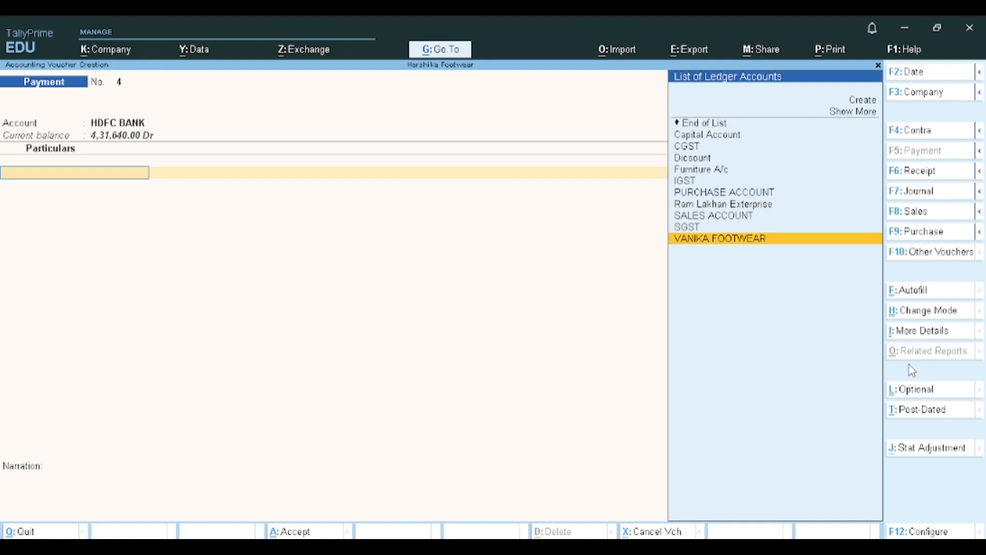
key(Up)
key(Up)
key(Up)
key(Up)
key(Up)
key(Up)
key(Up)
key(Up)
key(Up)
key(Up)
key(Up)
key(Up)
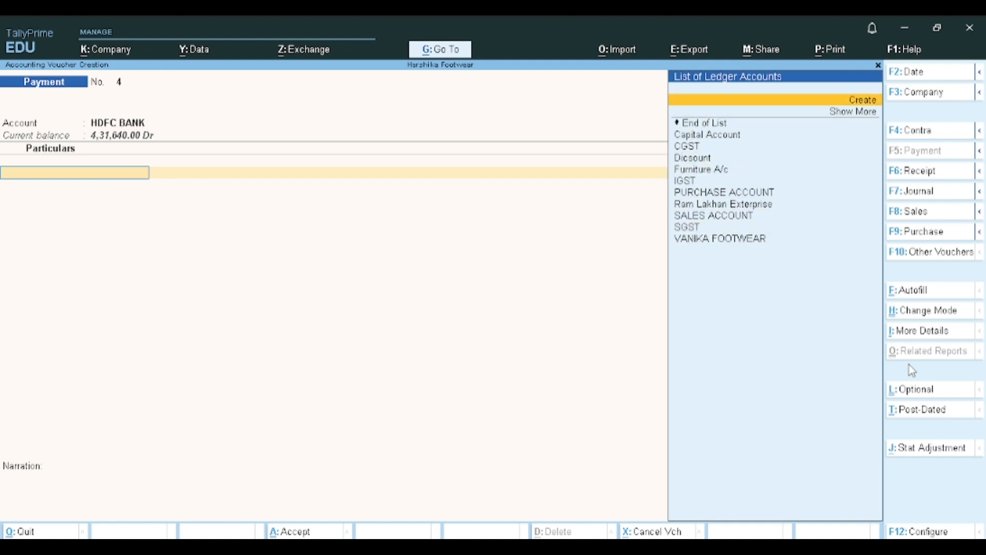
key(Down)
key(Down)
key(Down)
key(Down)
key(Down)
key(Down)
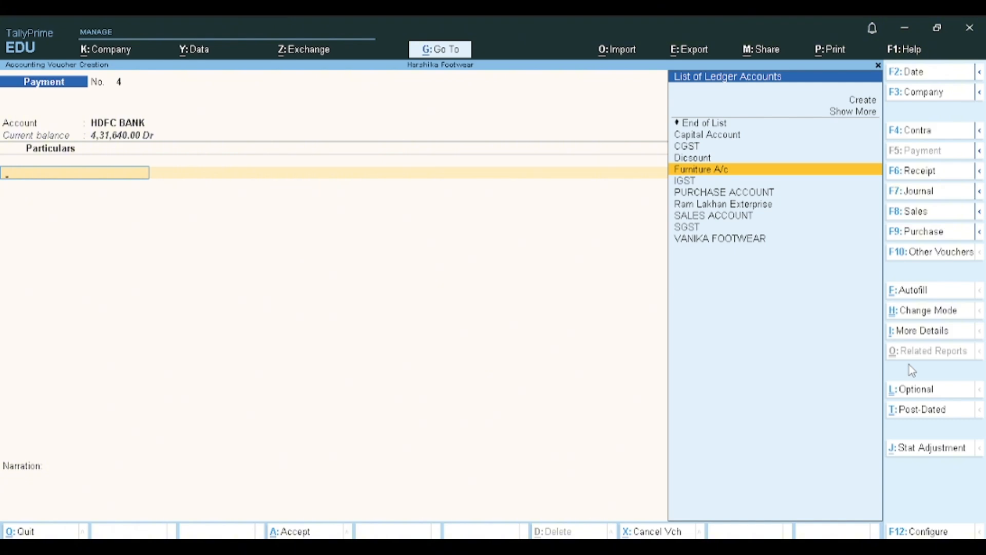
- Create a ledger named Salary under Indirect Expenses for the payment line
key(alt+c)
text(Salary)
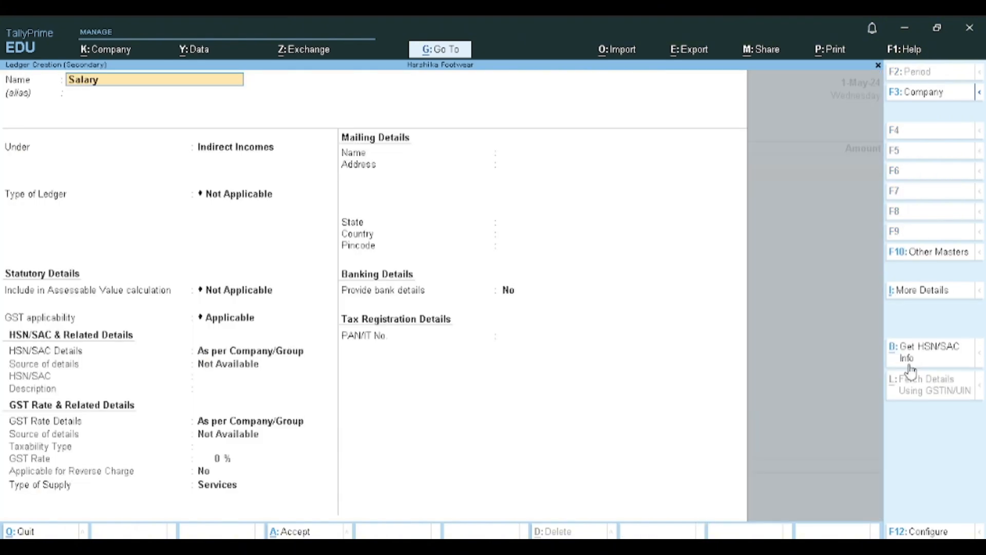
key(Return)
key(Return)
text(Ind)
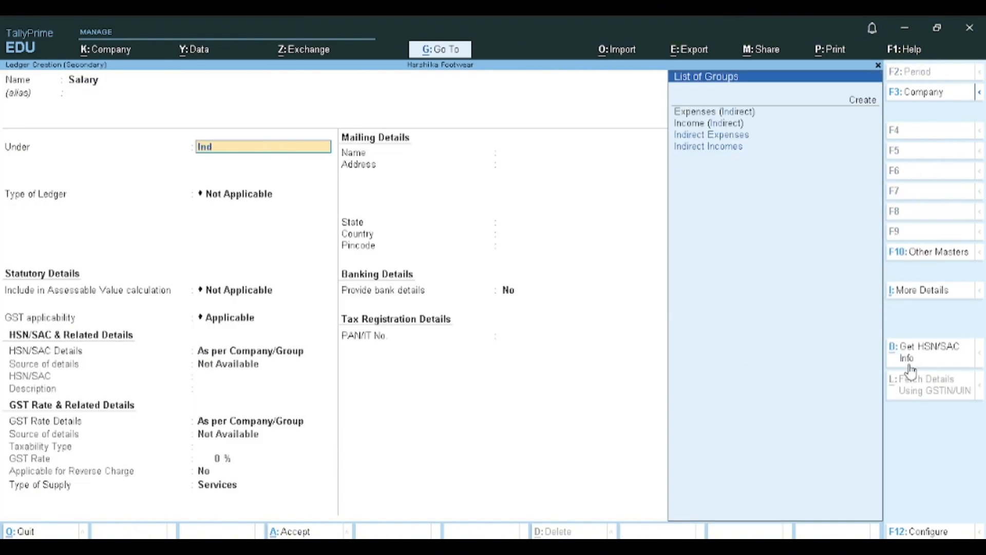
key(Down)
key(Up)
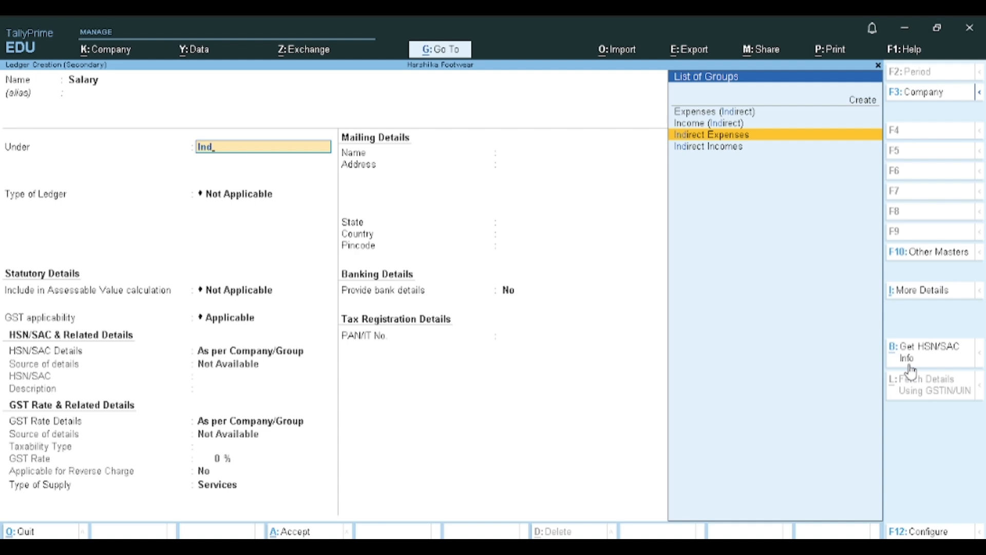
key(Return)
key(ctrl+a)
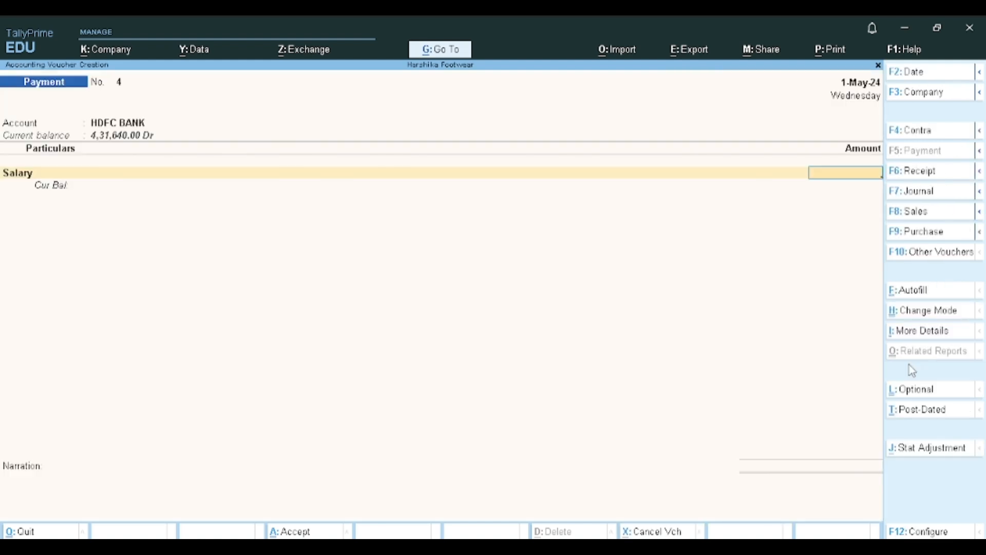
- Enter a payment amount of 5,000 for Salary and save the voucher
text(5000)
key(Return)
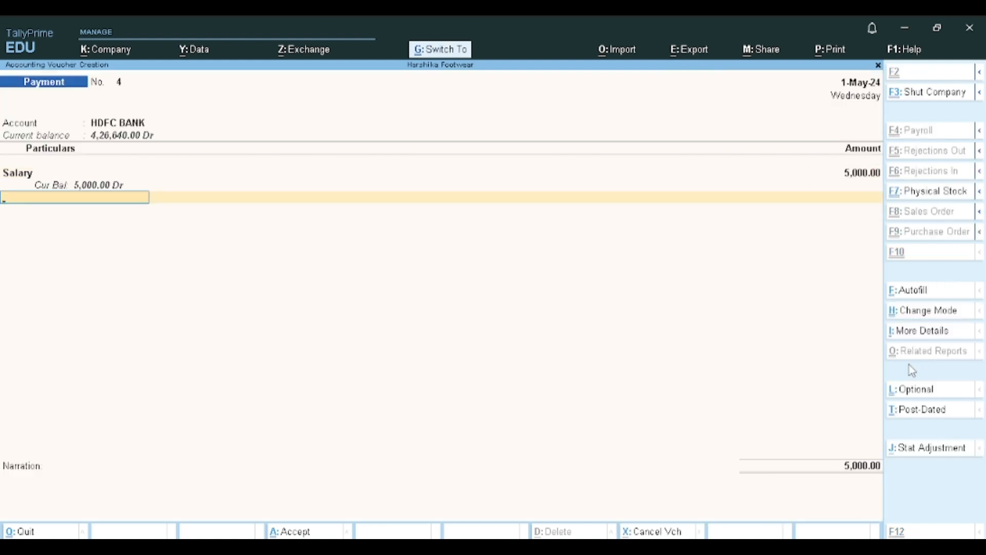
key(ctrl+a)
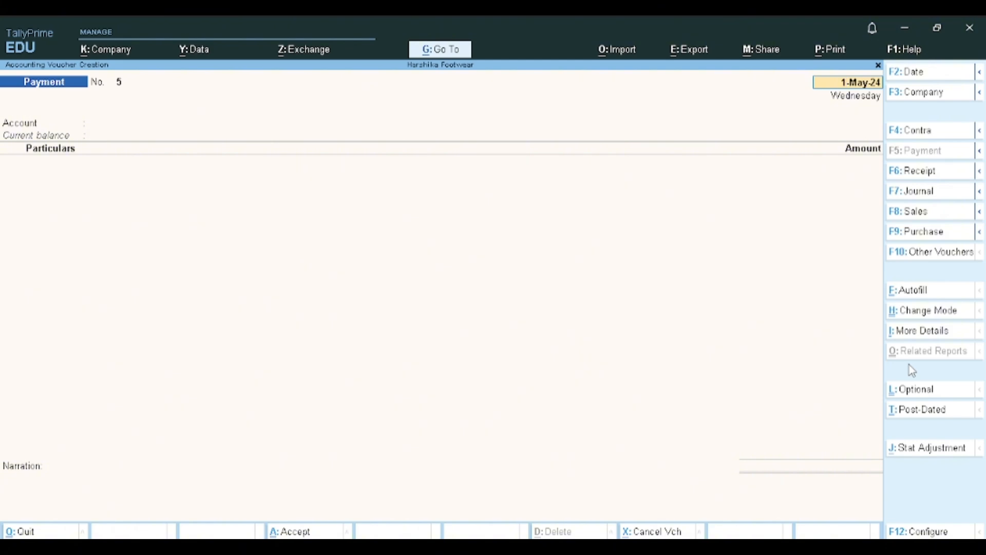
- Start a payment voucher with Cash as the paying account and begin creating a new ledger for its particulars
key(Return)
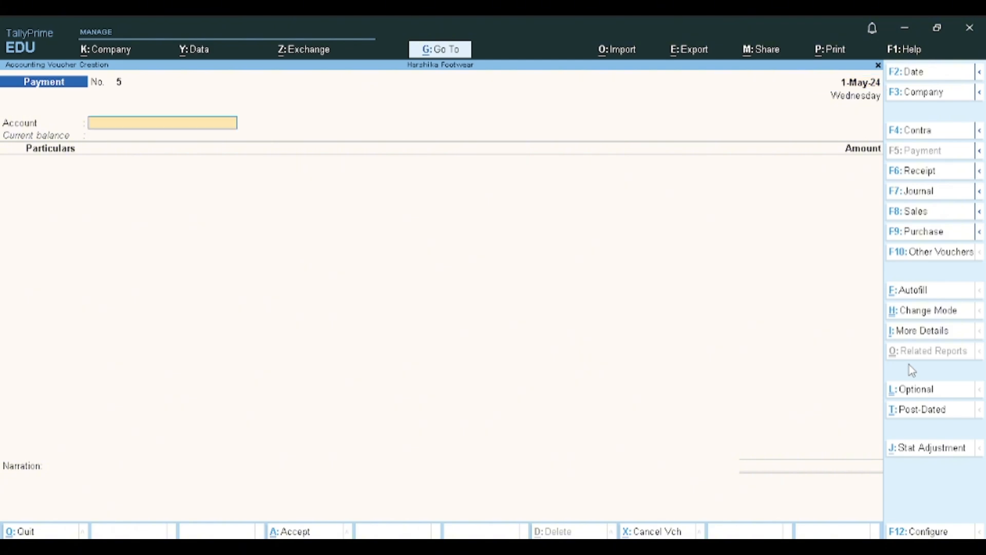
text(Cash)
key(Return)
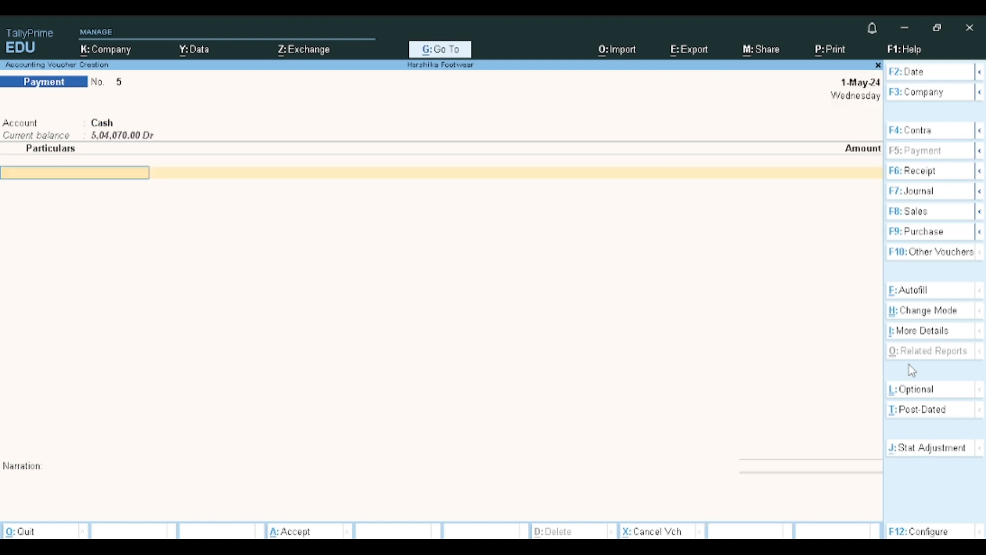
key(alt+c)
text(Missli)
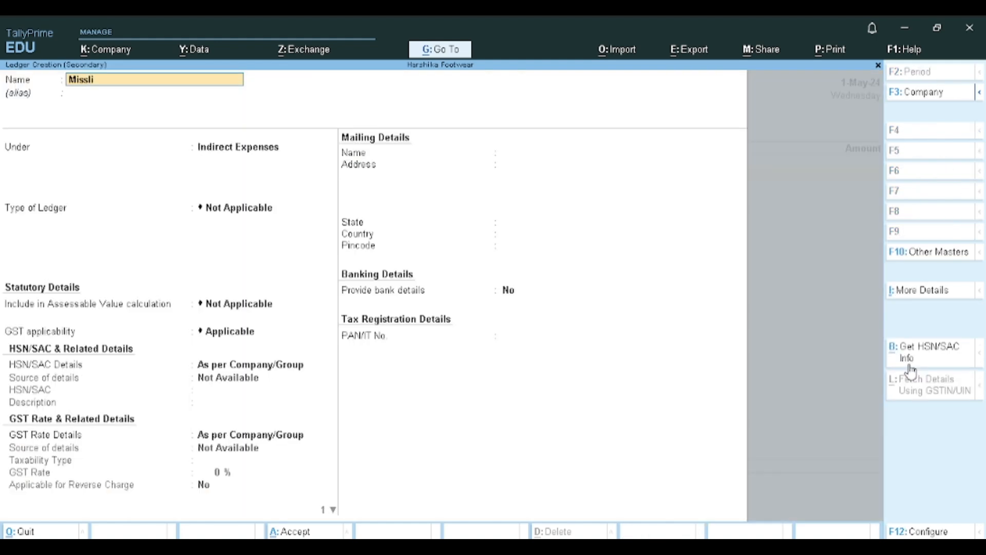
text(n)
key(BackSpace)
key(BackSpace)
key(BackSpace)
key(BackSpace)
key(BackSpace)
key(BackSpace)
- Name the new ledger Other Exp, place it under Indirect Expenses, and save it into the cash payment line
text(Other Exp)
key(Return)
key(Return)
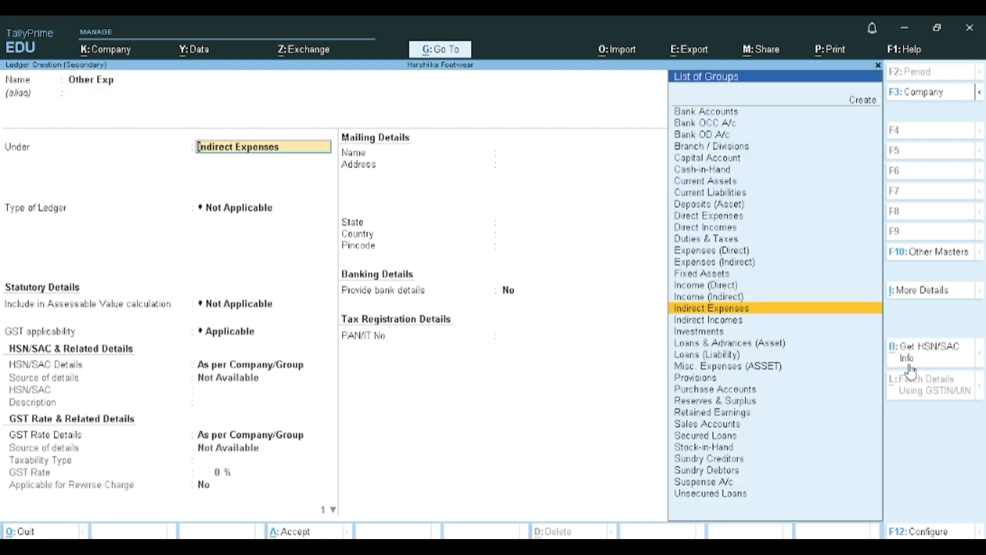
key(Return)
key(ctrl+a)
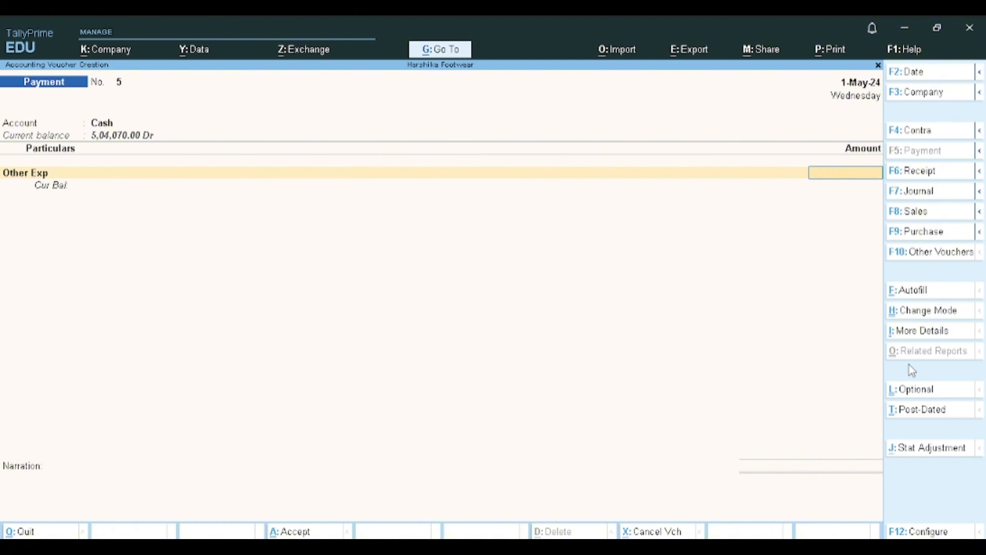
- Enter a payment amount of 2,500 for Other Exp
text(1)
key(BackSpace)
text(2500)
key(Return)
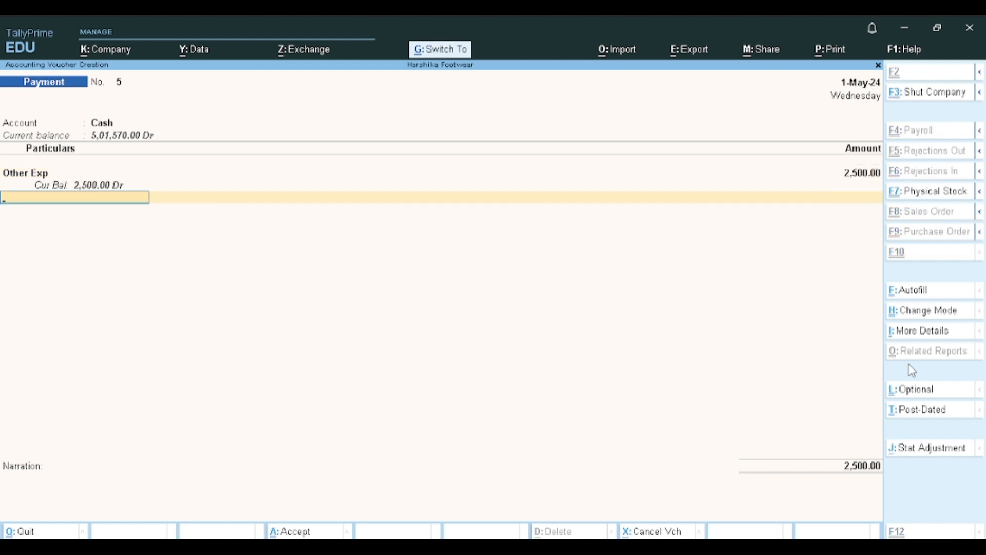
- Save the Other Exp payment and start another payment voucher with HDFC BANK as the paying account
key(ctrl+a)
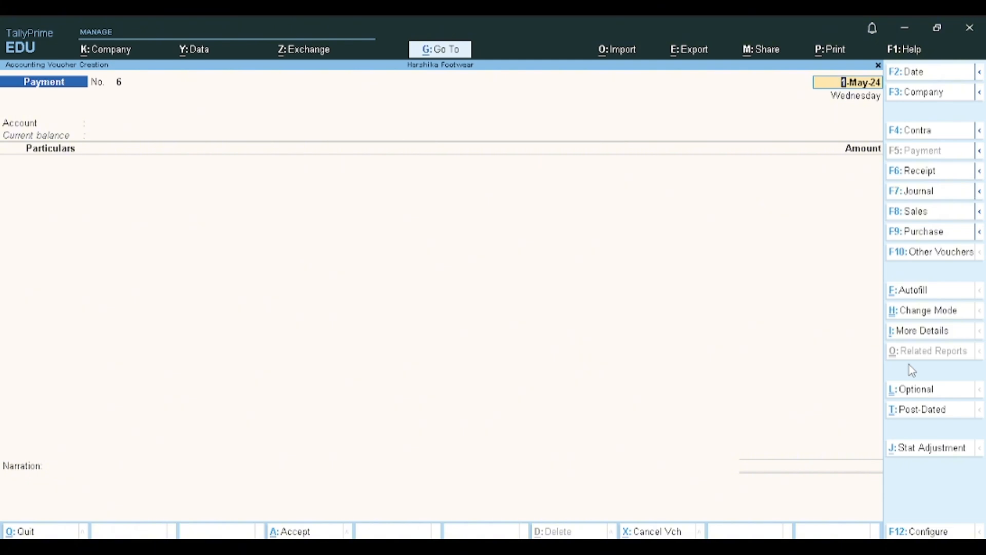
key(Return)
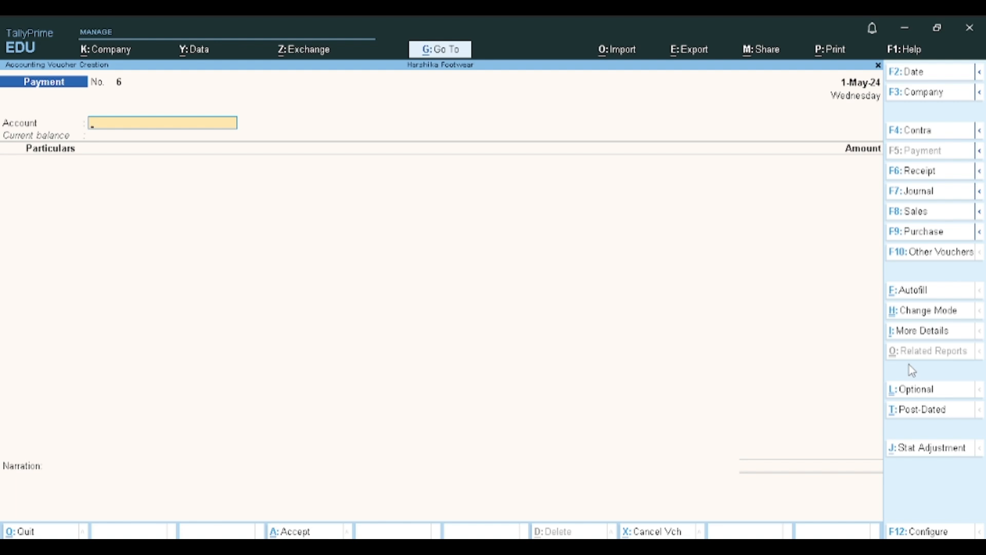
text(H)
key(Return)
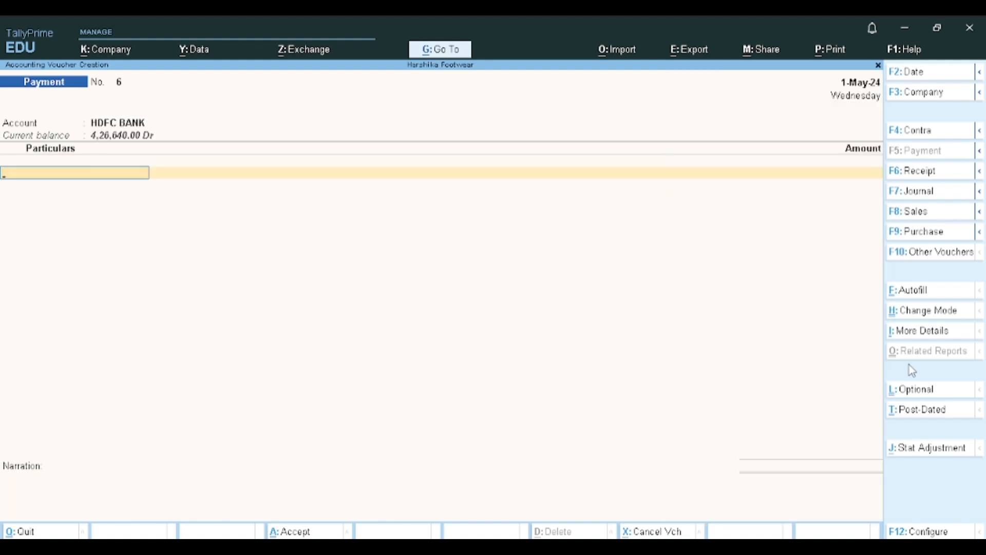
- Record a payment of 10,000 against Capital Account, save the voucher and leave voucher entry
text(Cap)
key(Return)
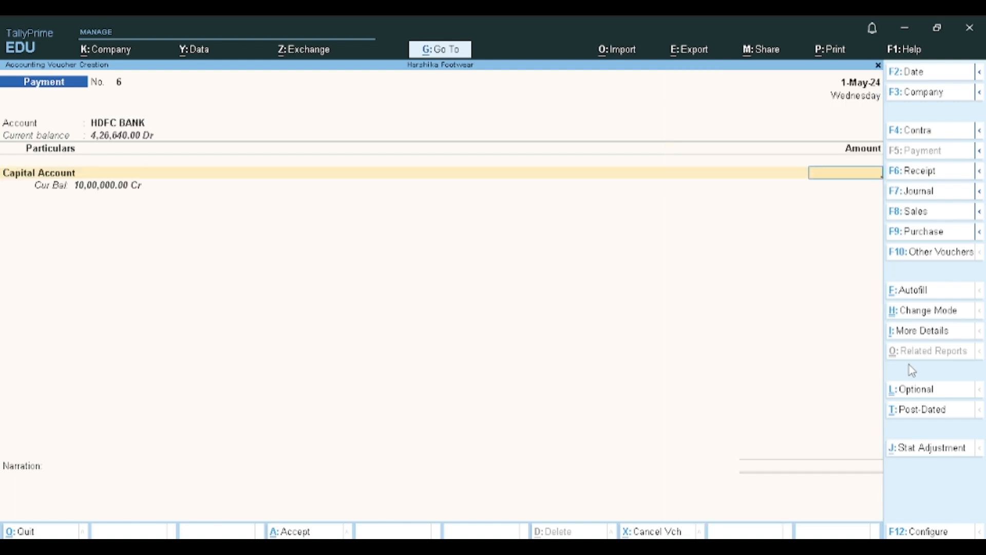
text(10000)
key(Return)
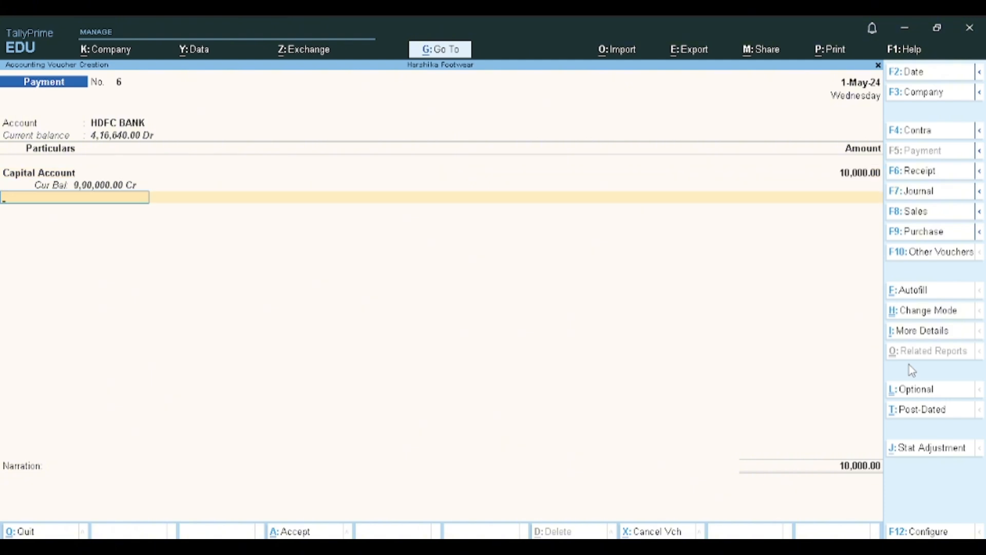
key(ctrl)
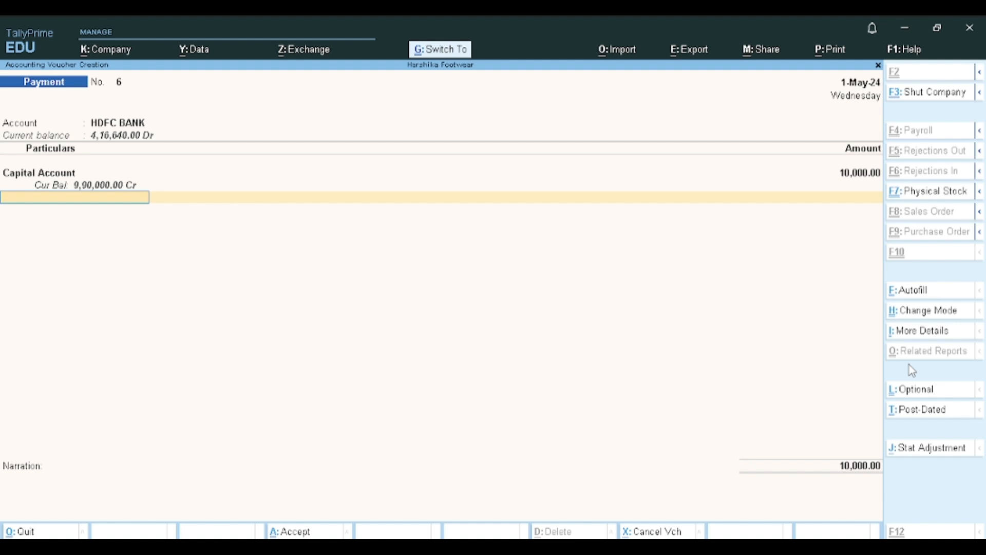
key(ctrl+a)
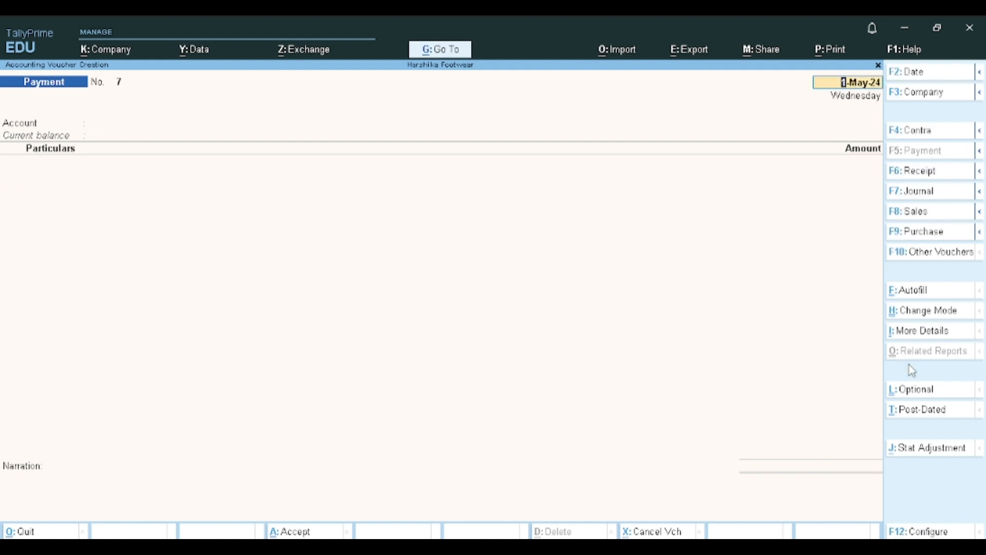
key(BackSpace)
key(Escape)
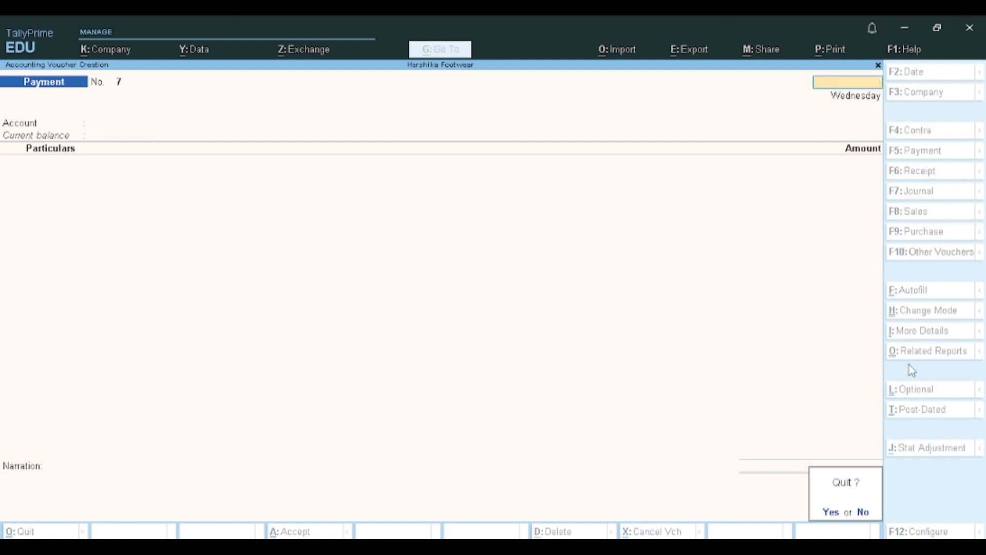
key(y)
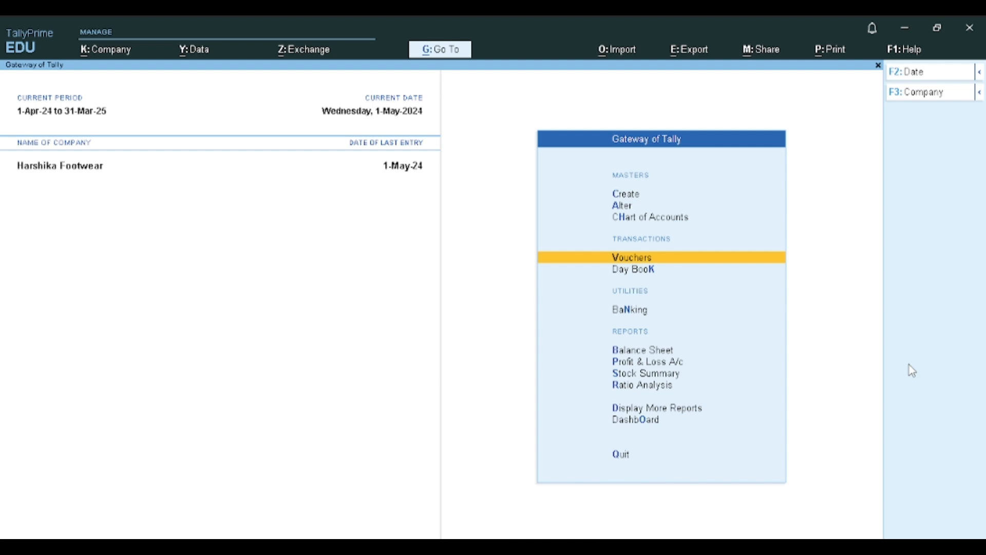
- Open the Balance Sheet and examine the monthly summary of the Capital Account ledger
key(b)
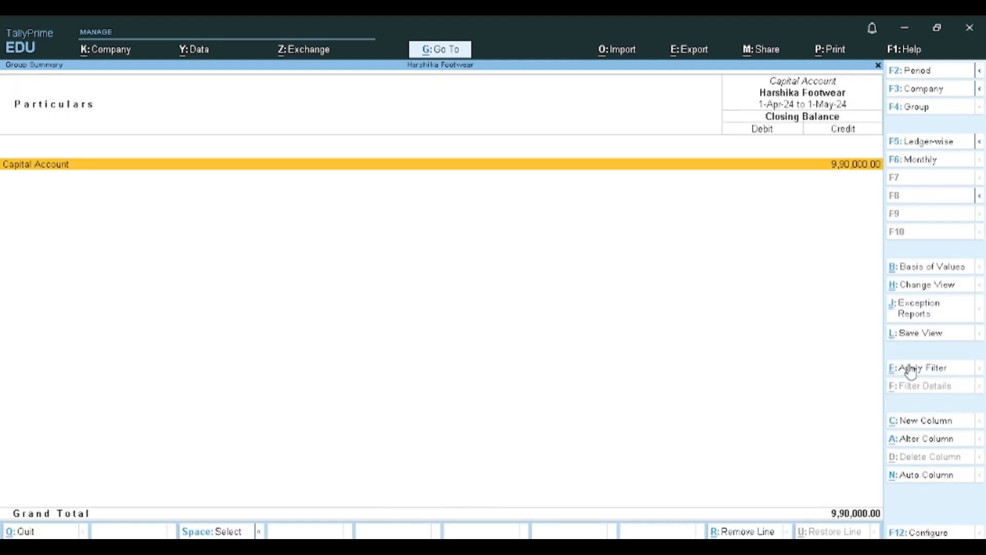
key(Return)
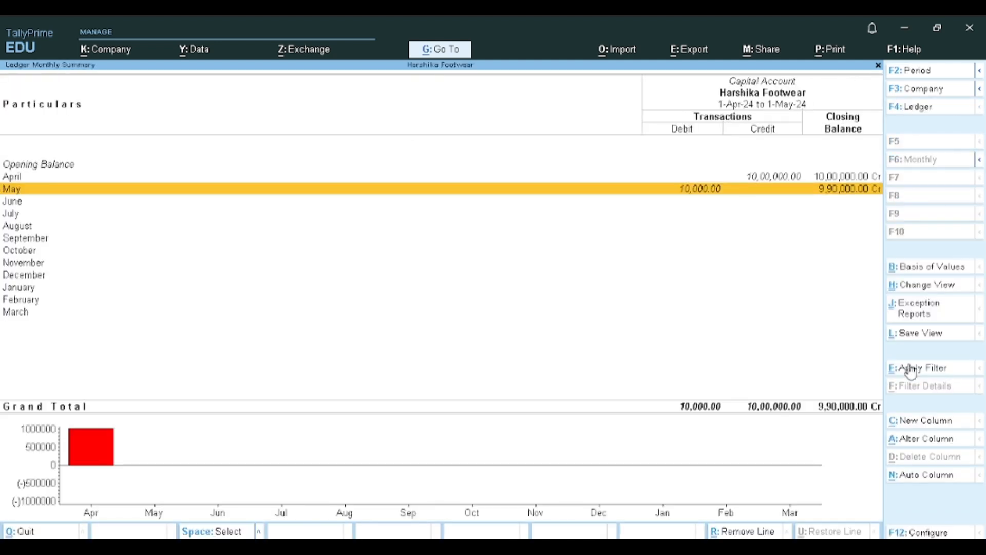
key(Escape)
key(Escape)
- Examine Duties & Taxes under Current Liabilities, including the May vouchers of the CGST ledger, and return to the Balance Sheet
key(Right)
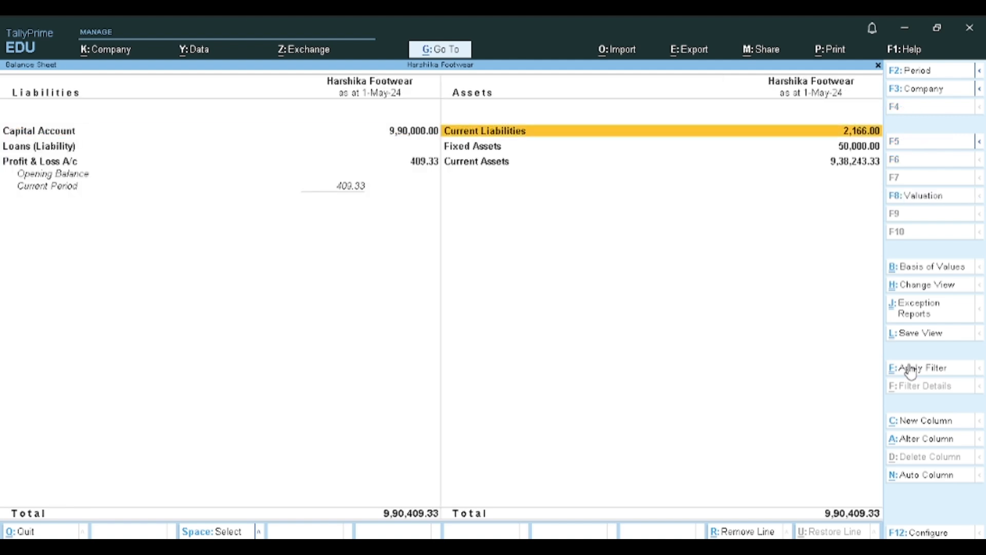
key(Return)
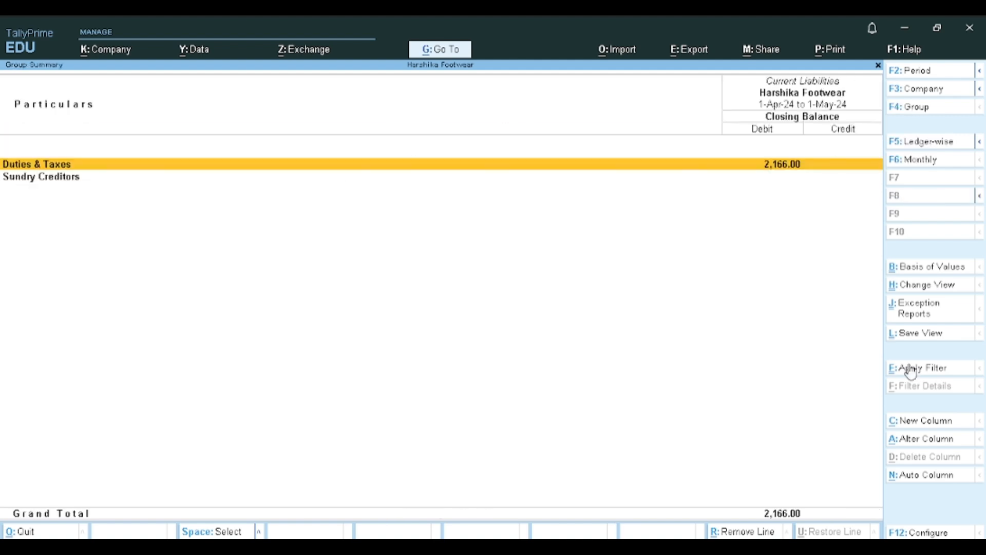
key(Return)
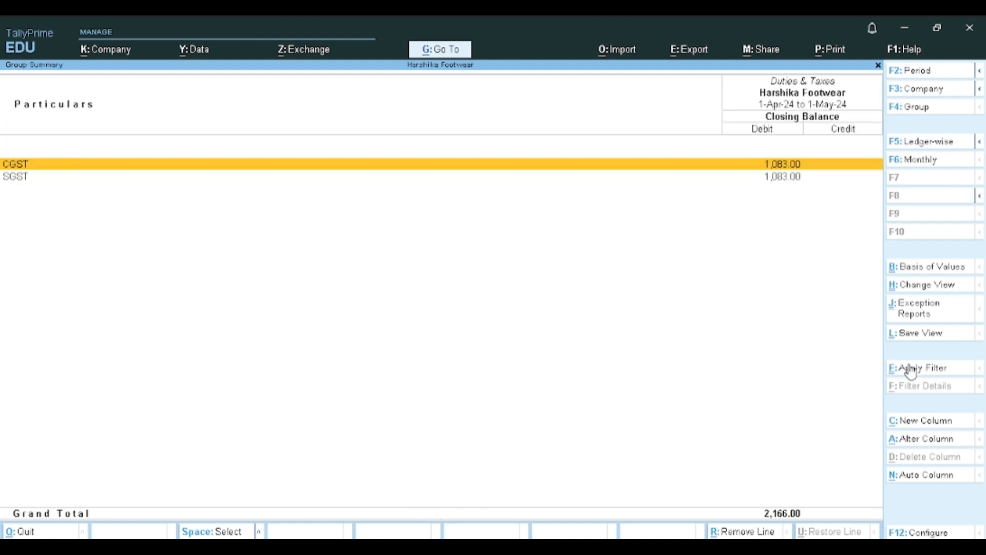
key(Return)
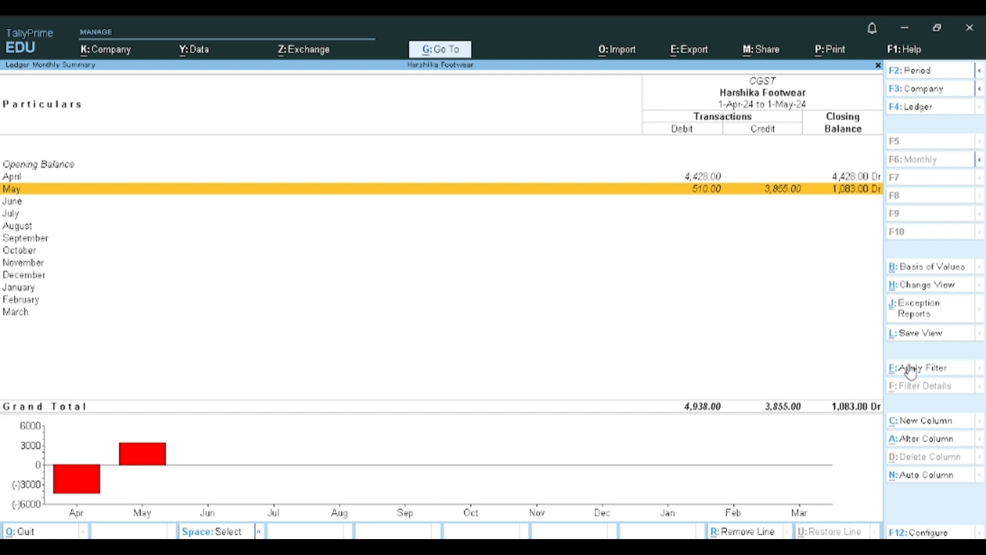
key(Return)
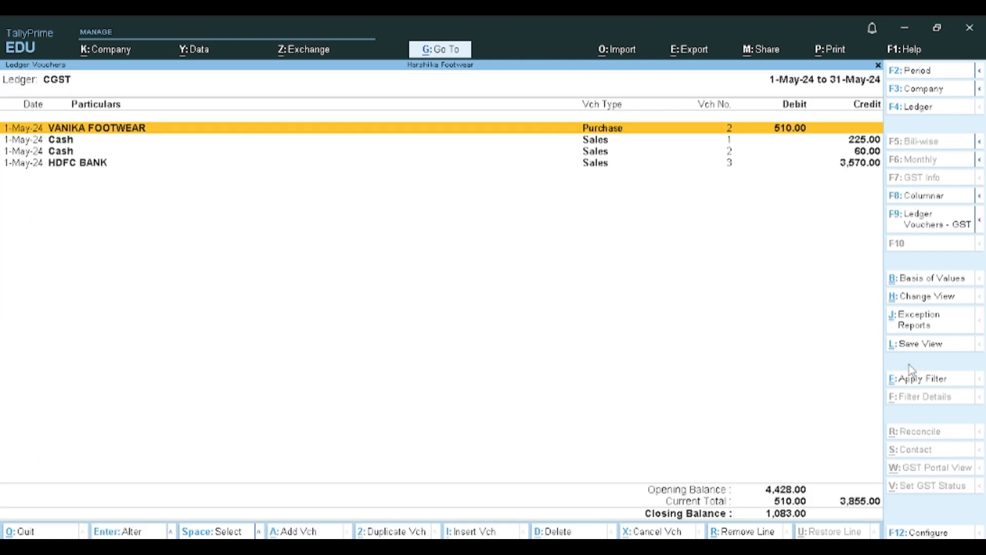
key(Escape)
key(Escape)
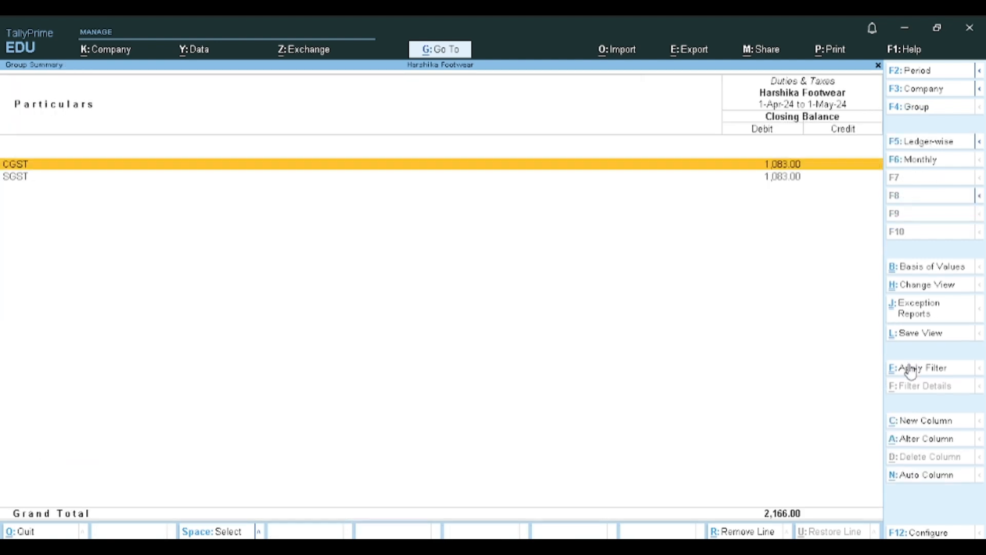
key(Escape)
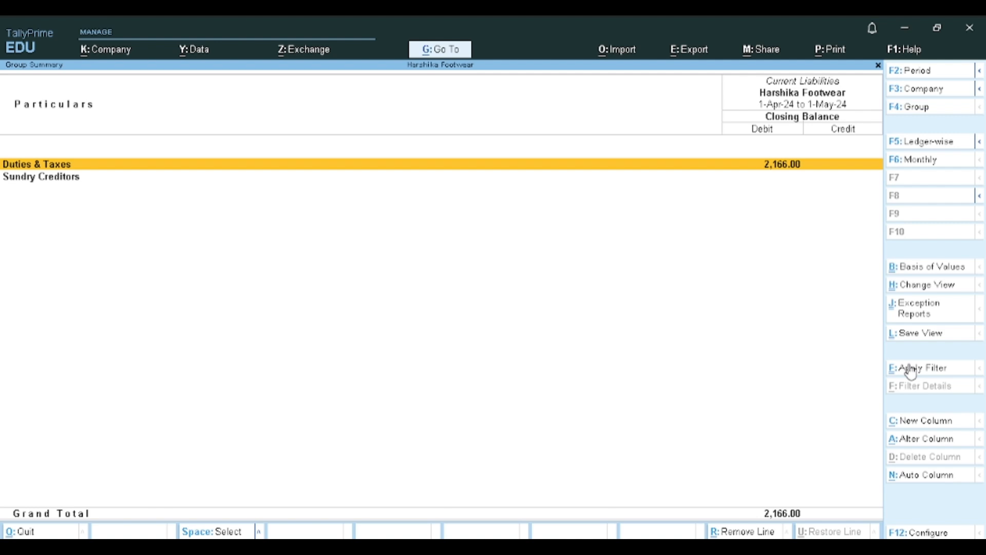
key(Return)
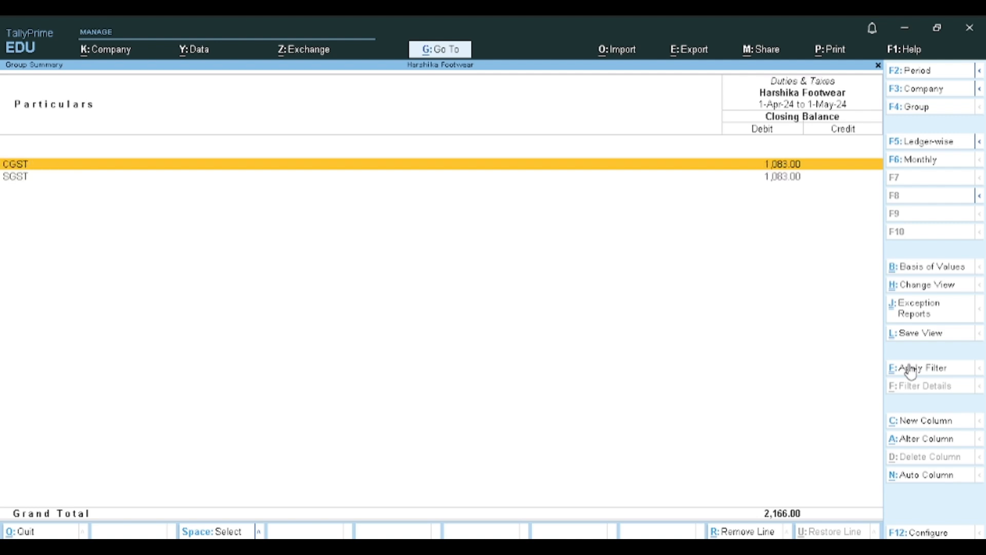
key(Escape)
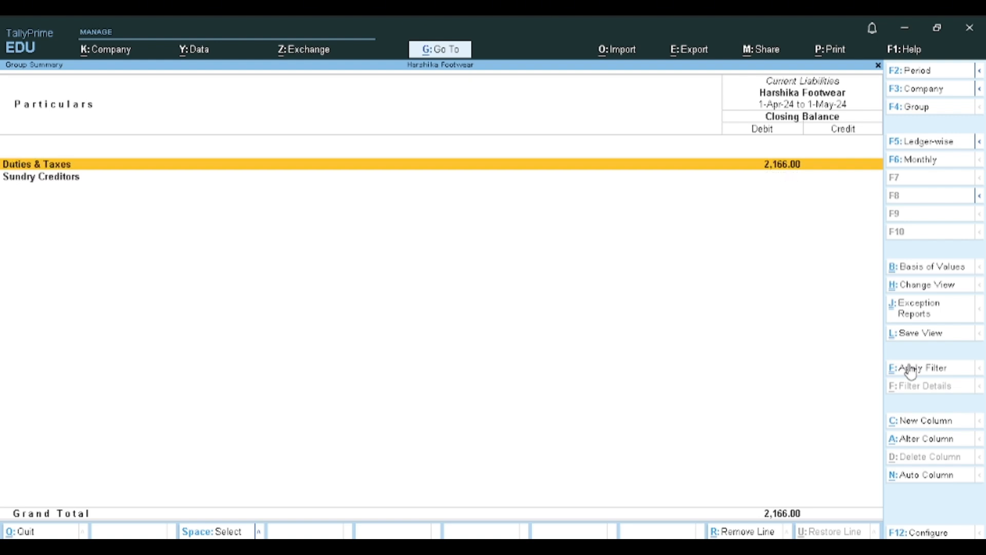
key(Escape)
- Examine the Furniture A/c monthly summary under Fixed Assets and return to the Balance Sheet
key(Down)
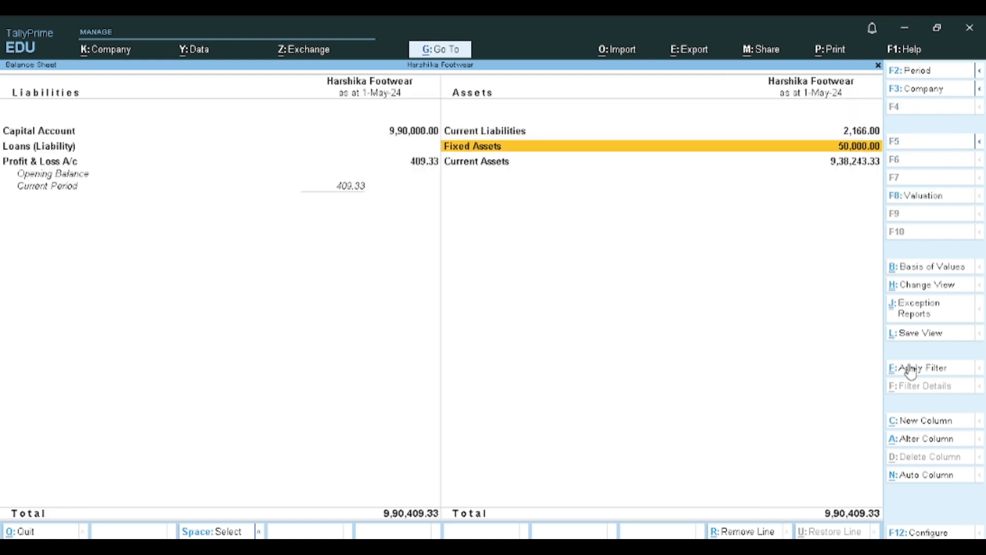
key(Up)
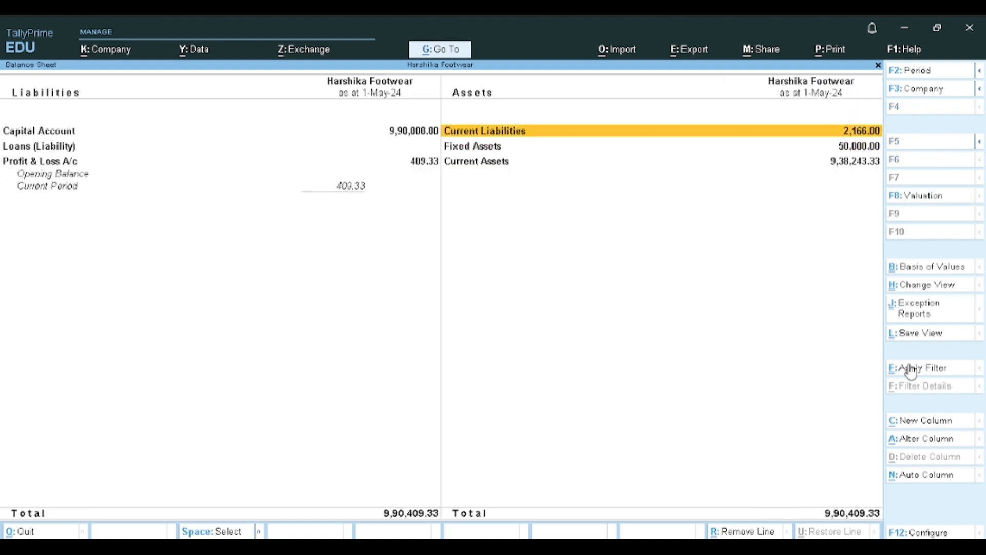
key(Down)
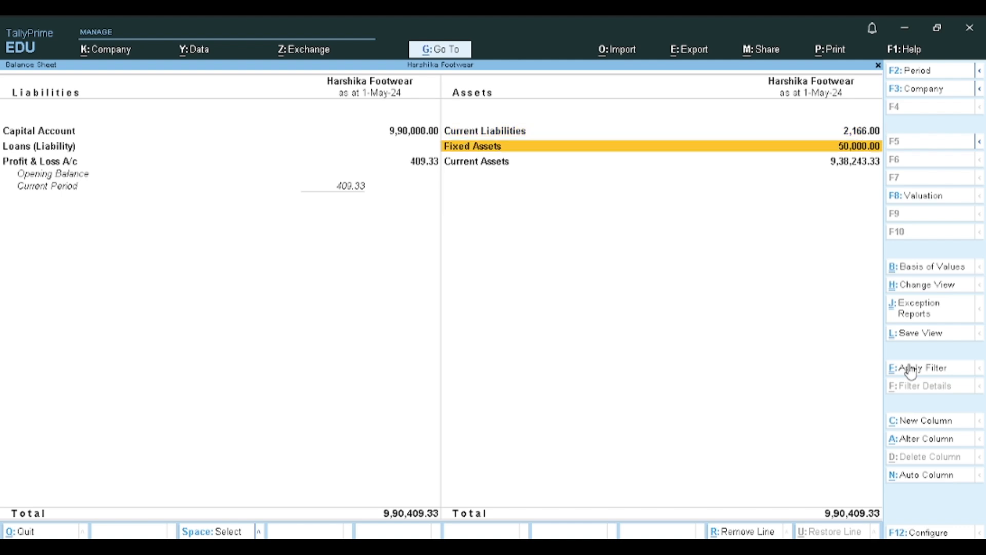
key(Return)
key(Return)
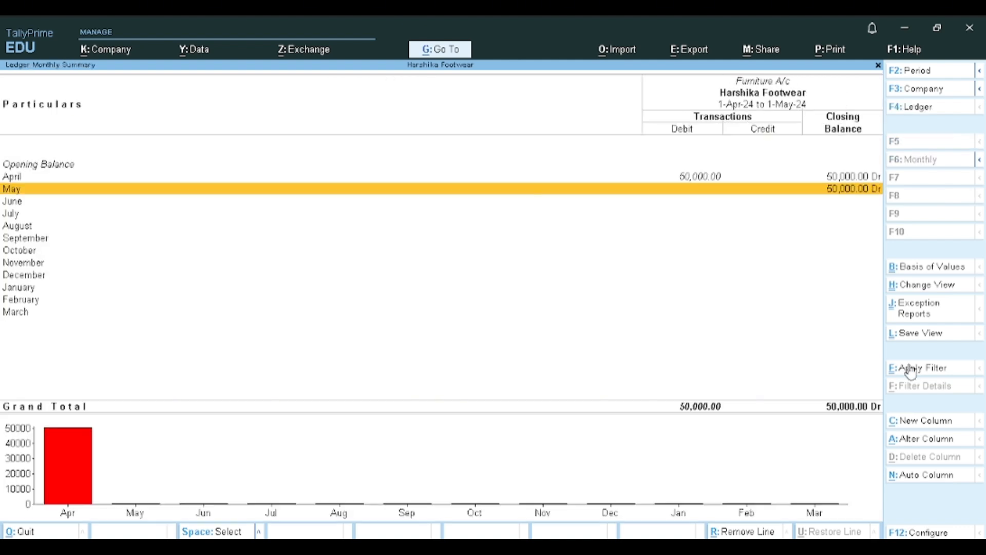
key(Escape)
key(Escape)
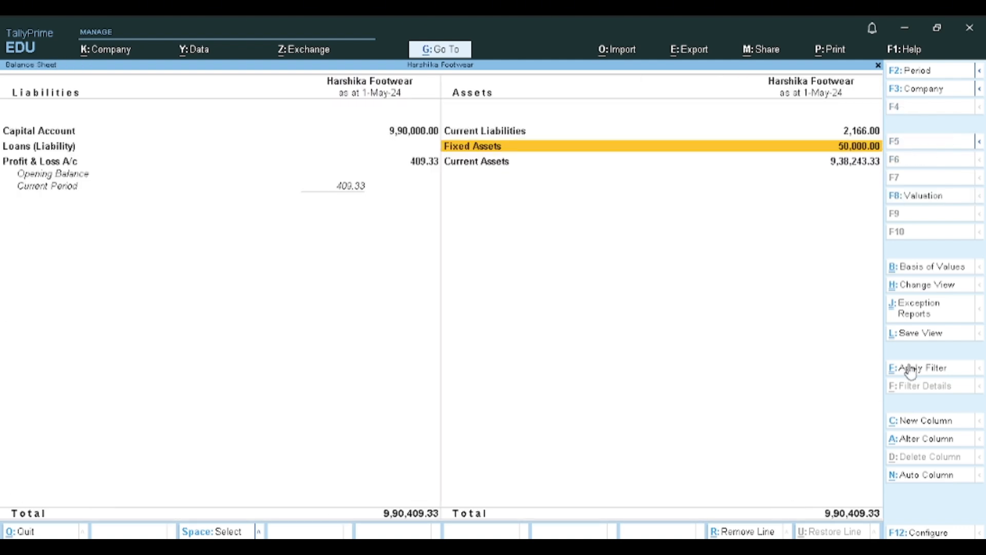
- Review the Current Assets breakdown and the stock groups behind Closing Stock
key(Down)
key(Return)
key(Down)
key(Down)
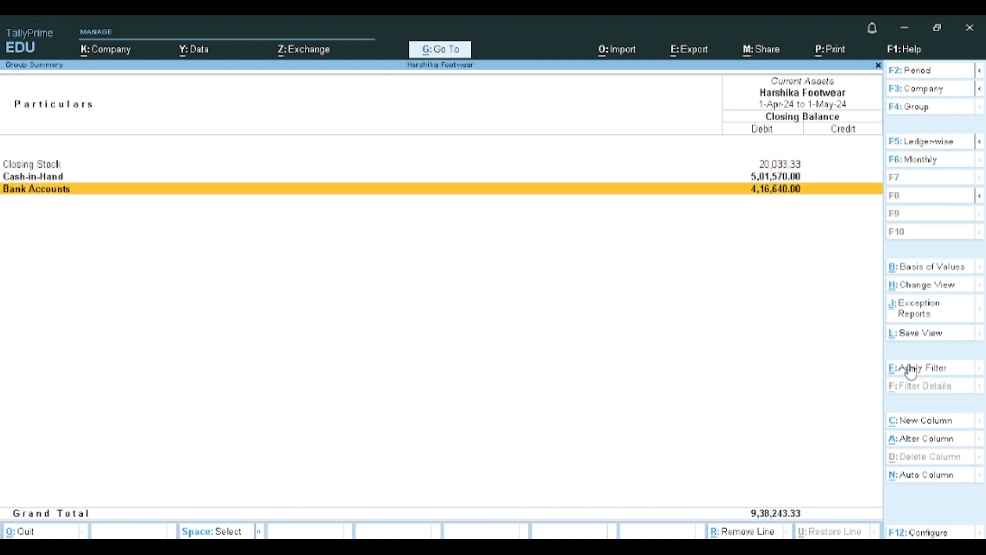
key(Up)
key(Up)
key(Return)
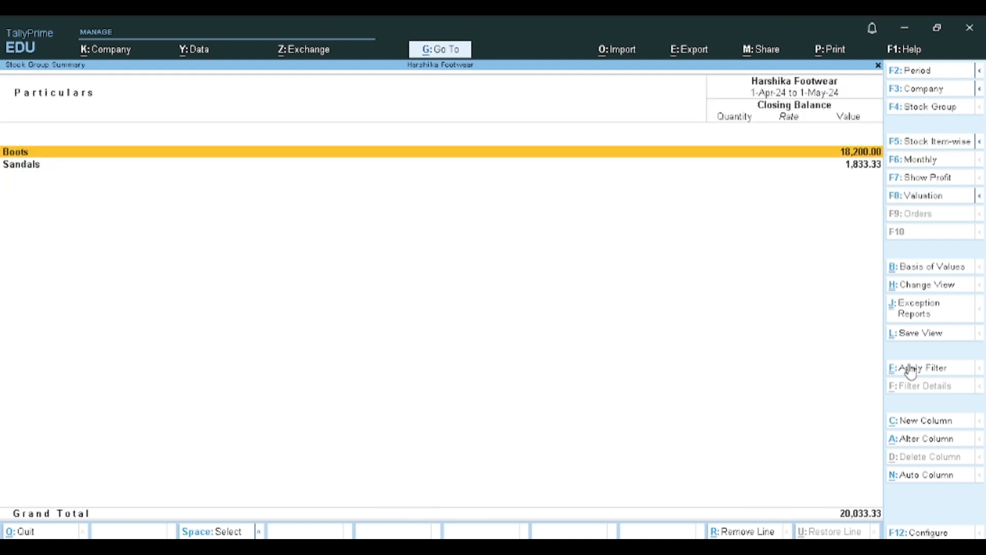
key(Escape)
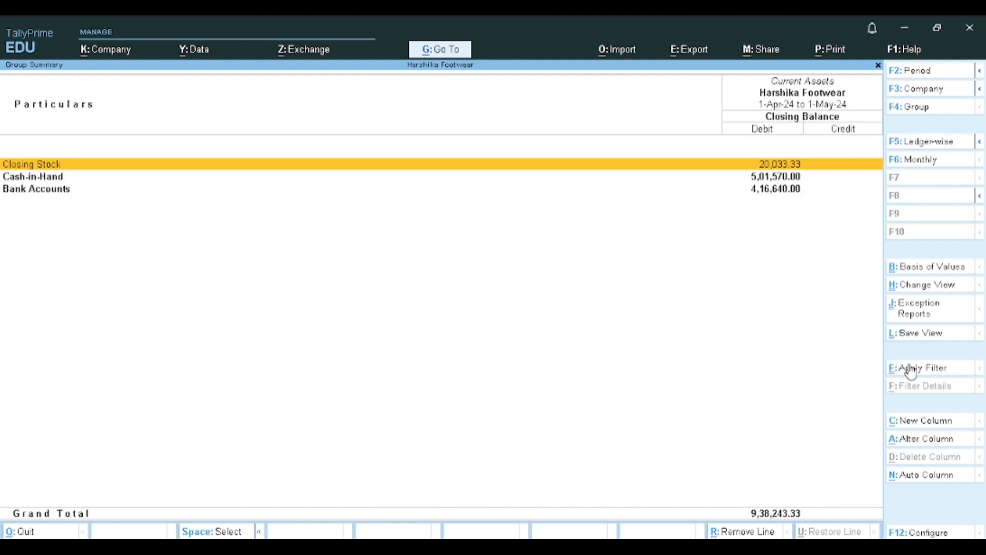
key(Escape)
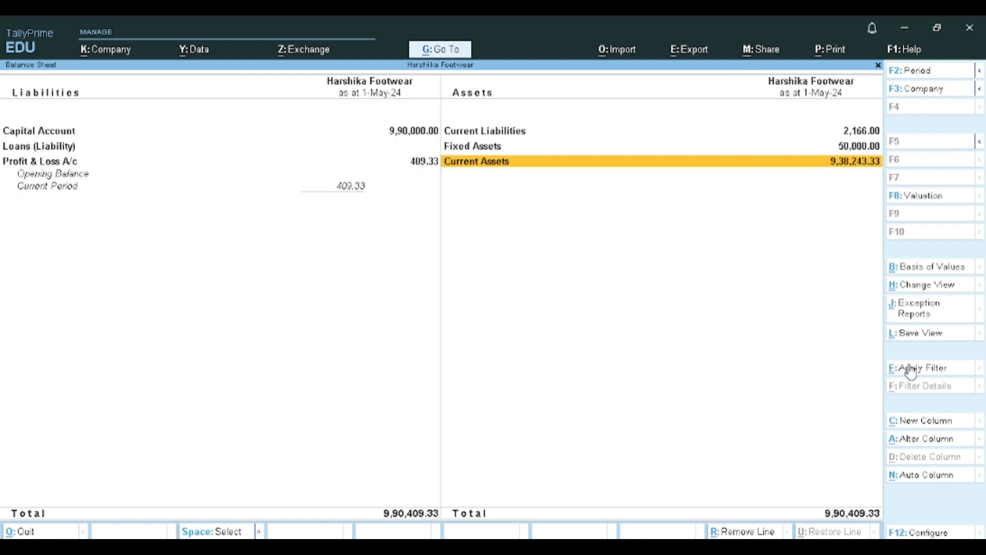
- Review Duties & Taxes under Current Liabilities again and close the Balance Sheet
key(Left)
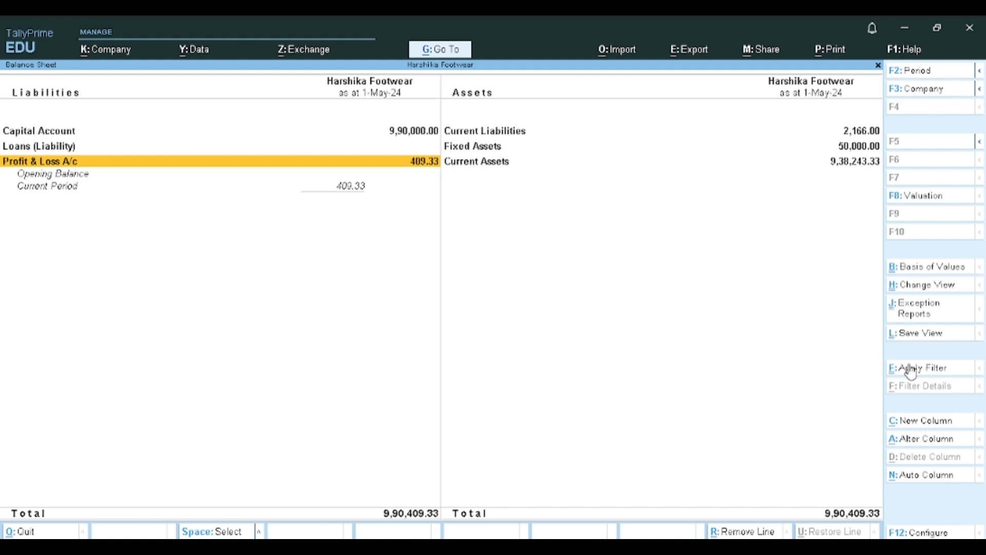
key(Right)
key(Up)
key(Up)
key(Return)
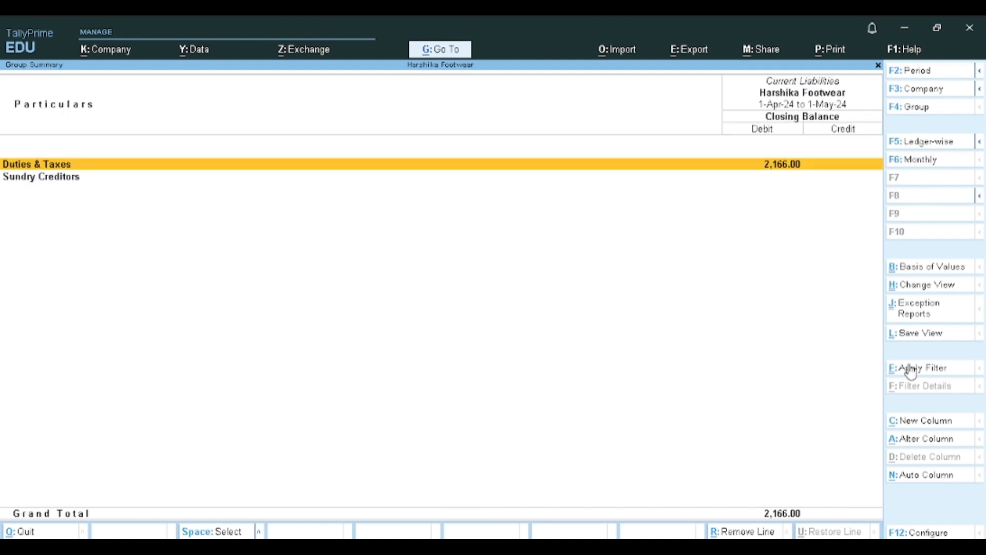
key(Return)
key(Escape)
key(Escape)
key(Escape)
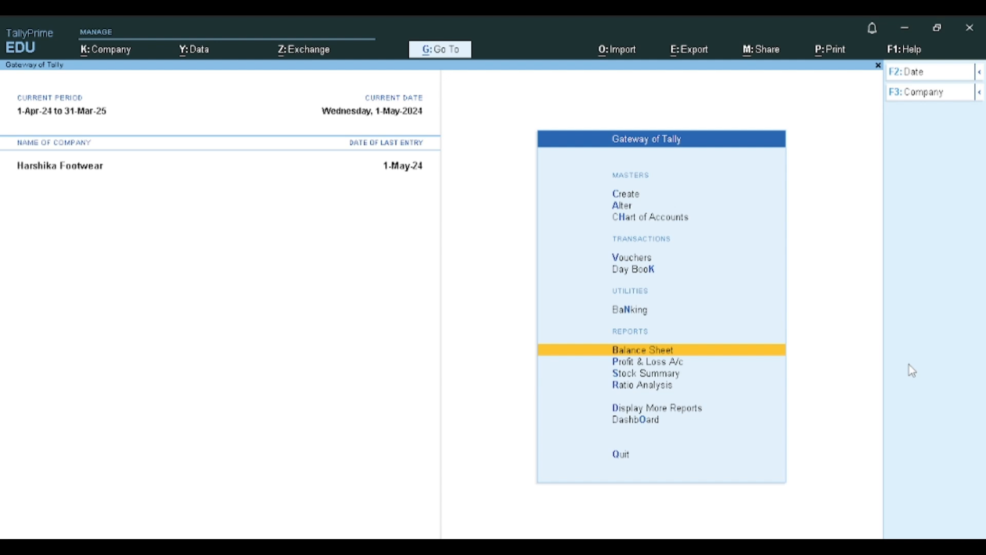
- Start a new journal voucher and create a ledger named Gst Receivables from its debit line
key(v)
key(F7)
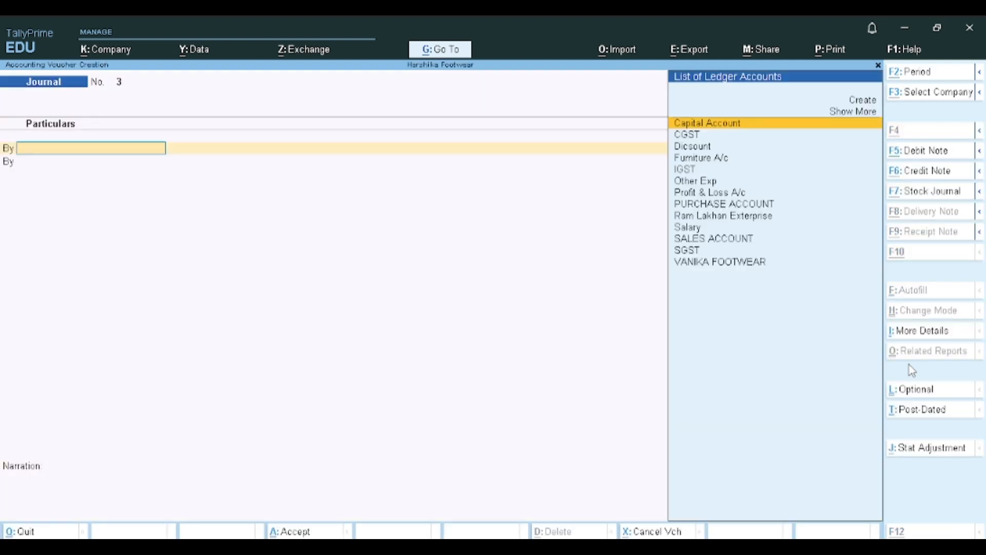
key(alt+c)
text(Gst)
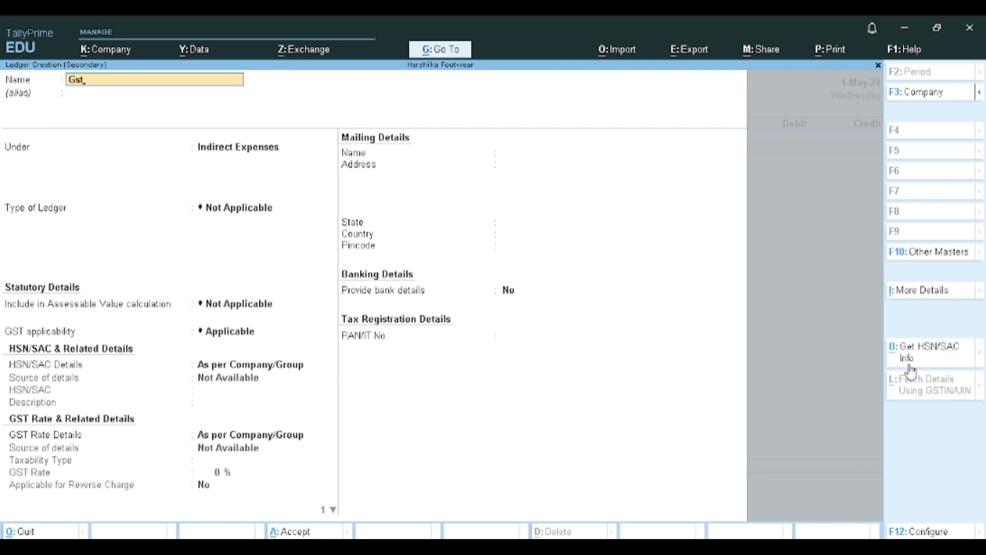
text( Receivables)
key(Escape)
key(Escape)
key(Return)
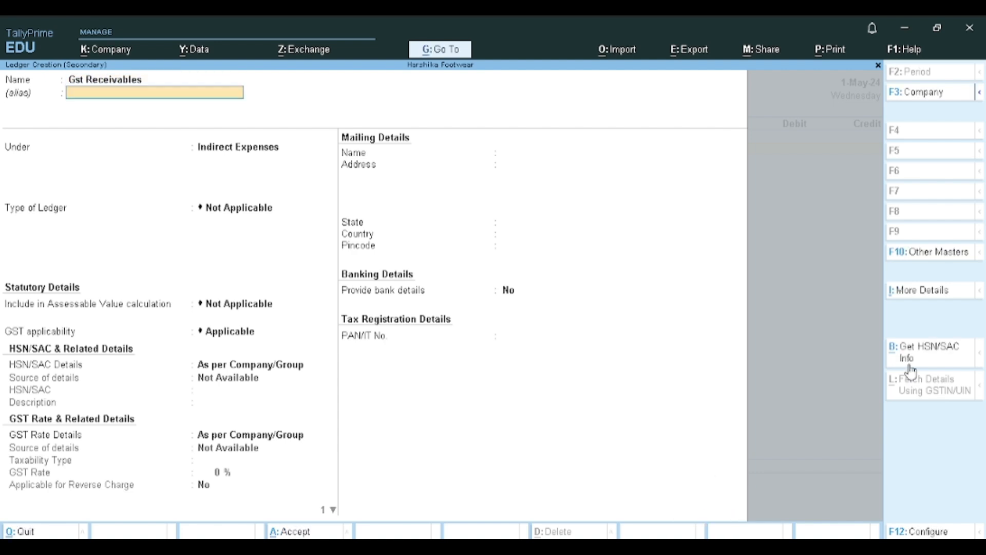
- Place the new ledger under the Current Assets group and save it into the journal's debit line
key(Return)
text(Du)
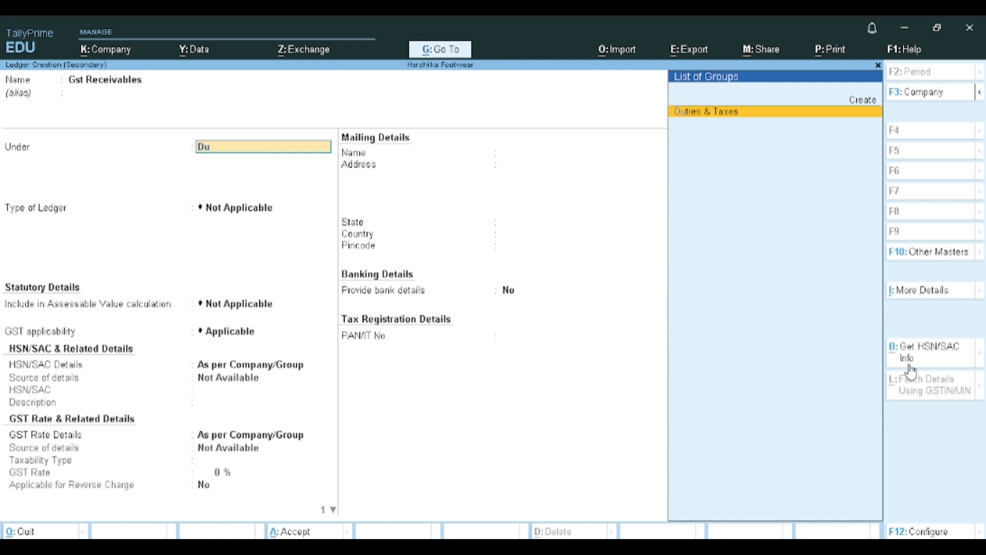
key(BackSpace)
key(BackSpace)
text(Cu)
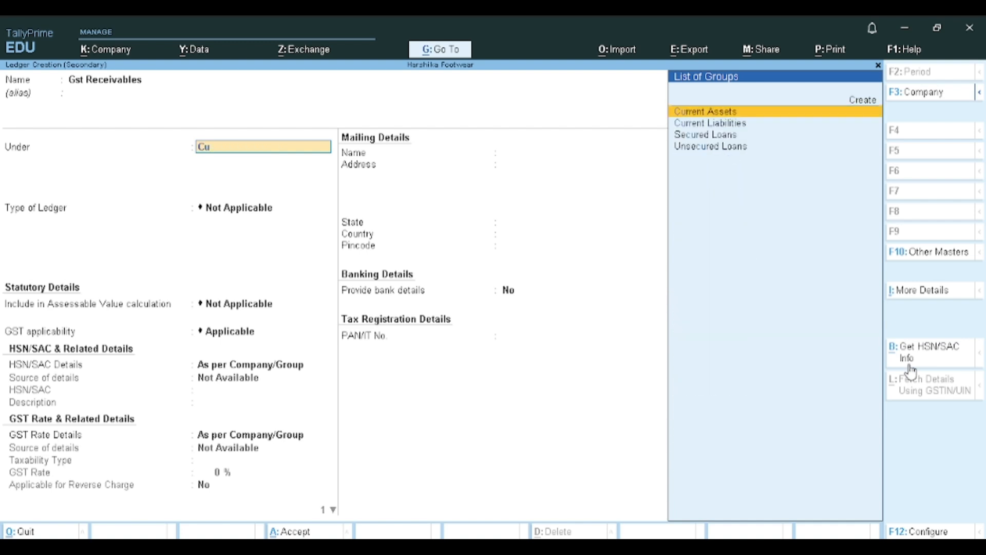
key(Return)
key(ctrl+a)
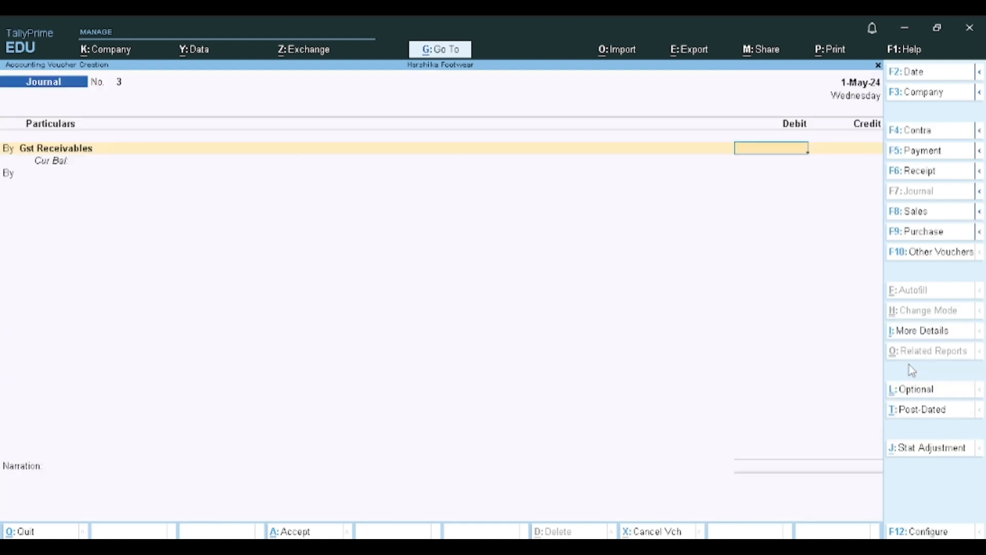
key(Return)
key(BackSpace)
key(BackSpace)
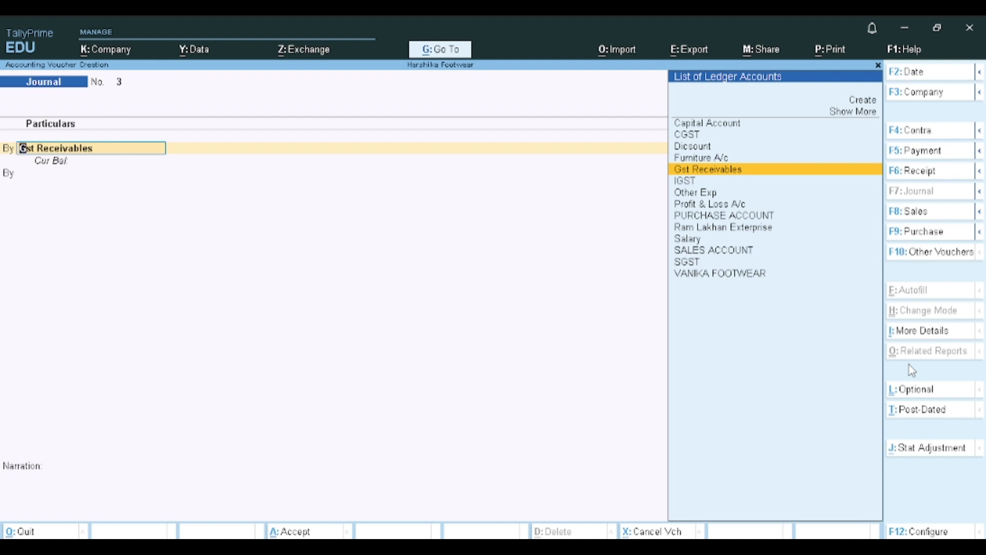
text(Cg)
key(Return)
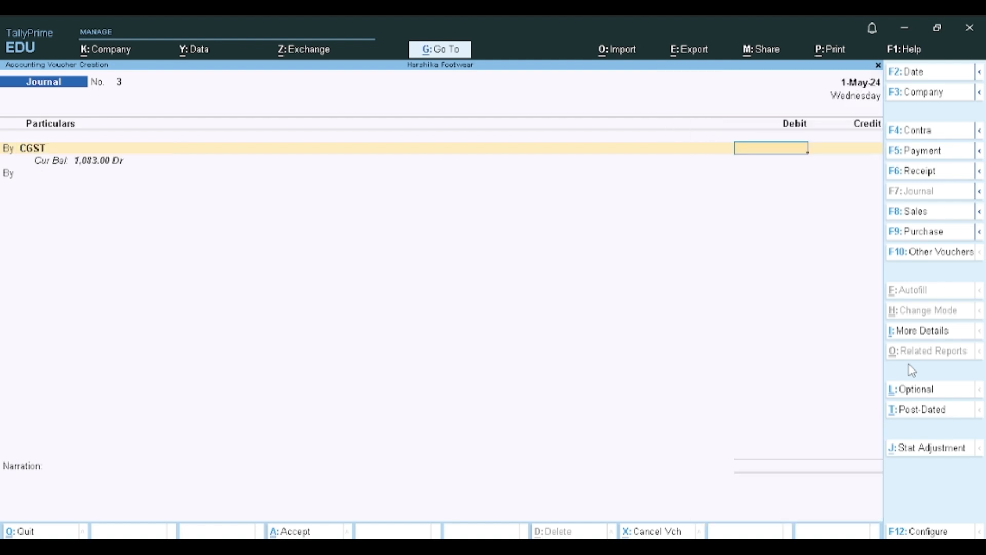
text(1,0)
text(83)
key(Return)
key(BackSpace)
key(BackSpace)
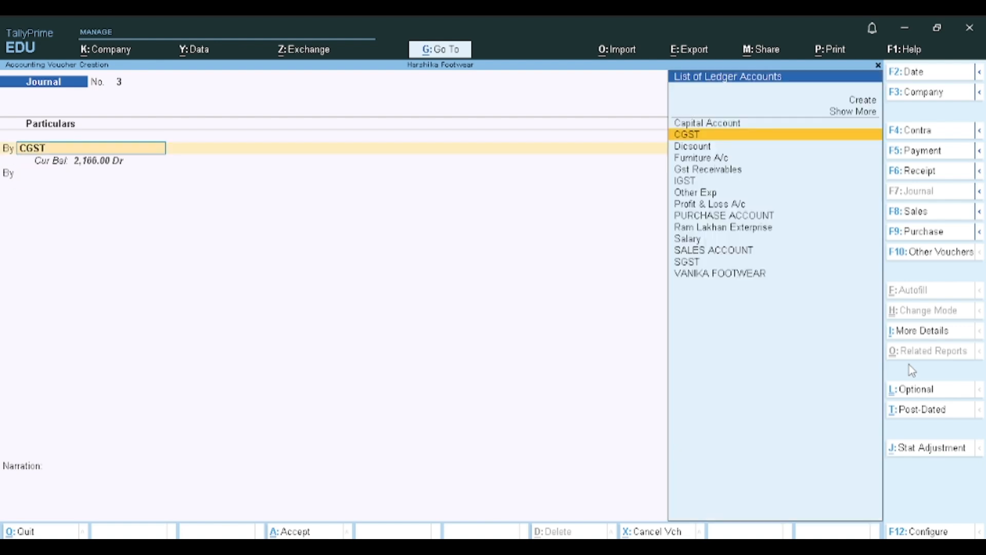
text(Gst)
key(Return)
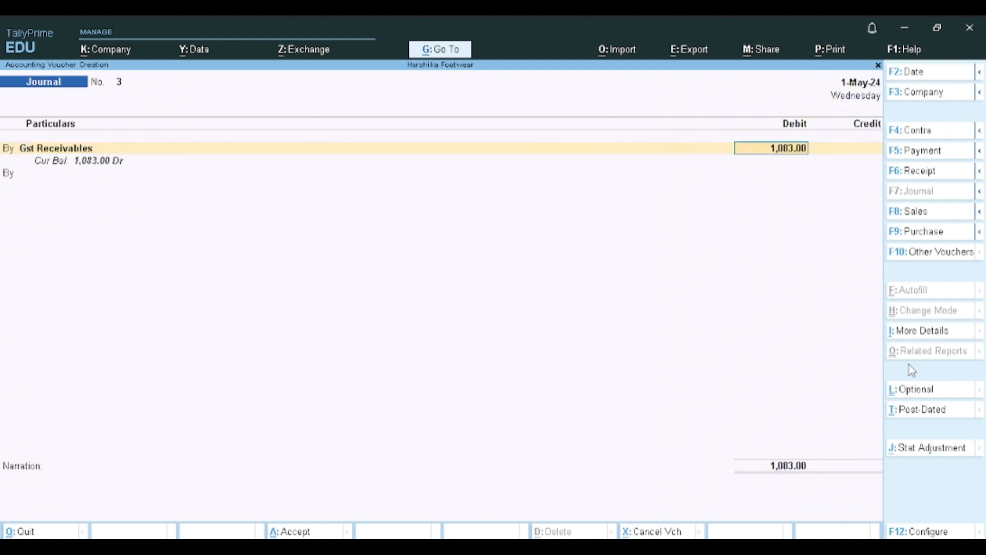
key(space)
key(Return)
- Add a credit line for CGST with an amount of 1,083 to the journal voucher
text(to)
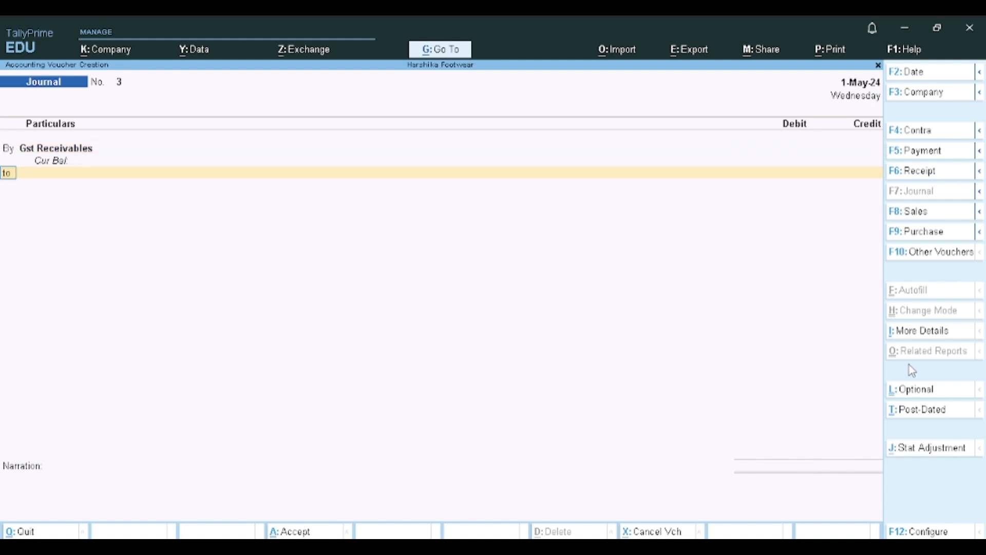
key(Return)
text(cg)
key(Return)
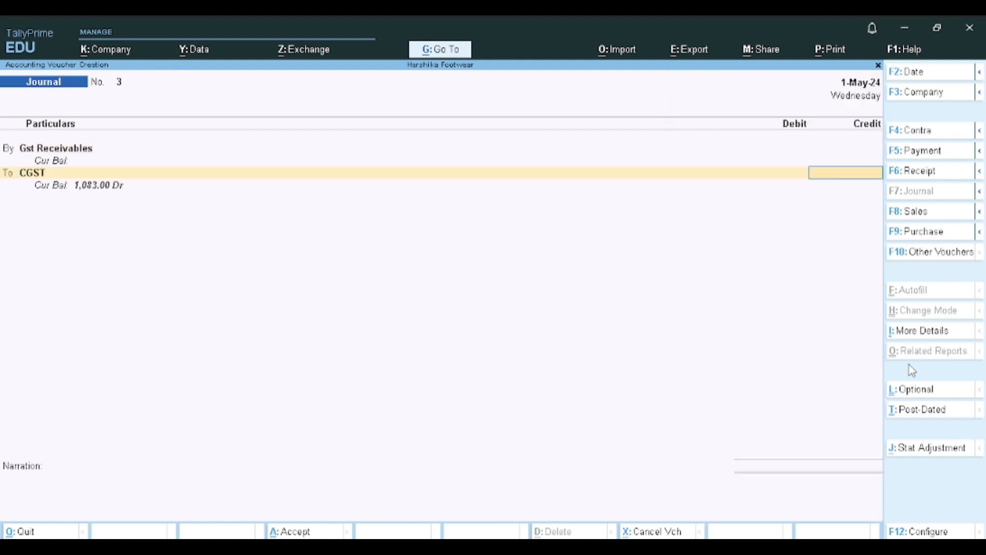
text(1083)
key(Return)
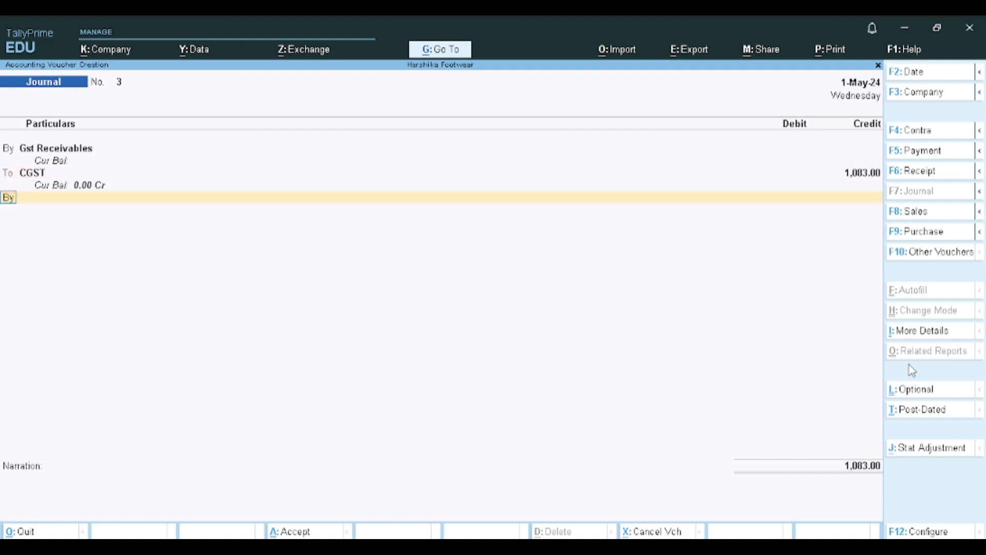
- Add a second credit line for SGST with an amount of 1,083
key(t)
key(Return)
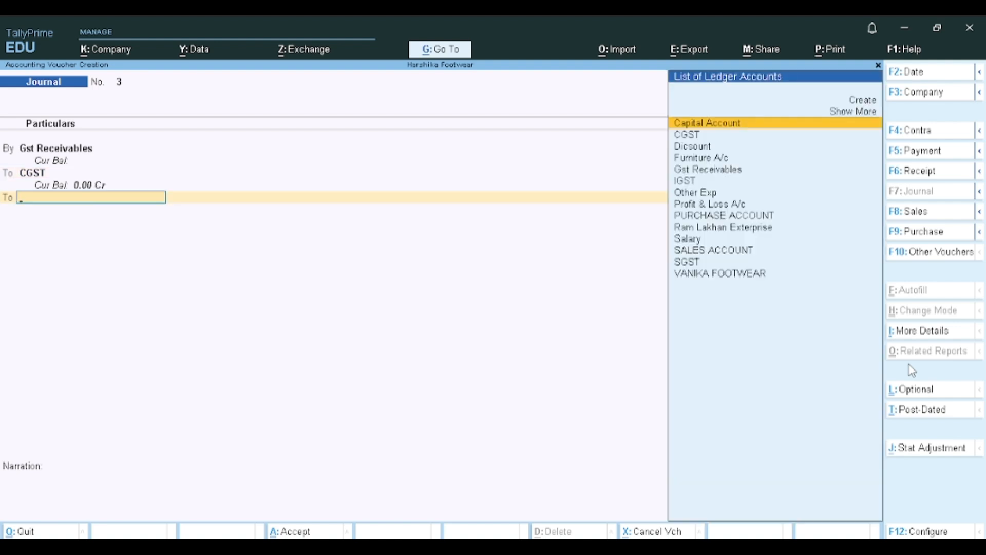
text(sg)
key(Return)
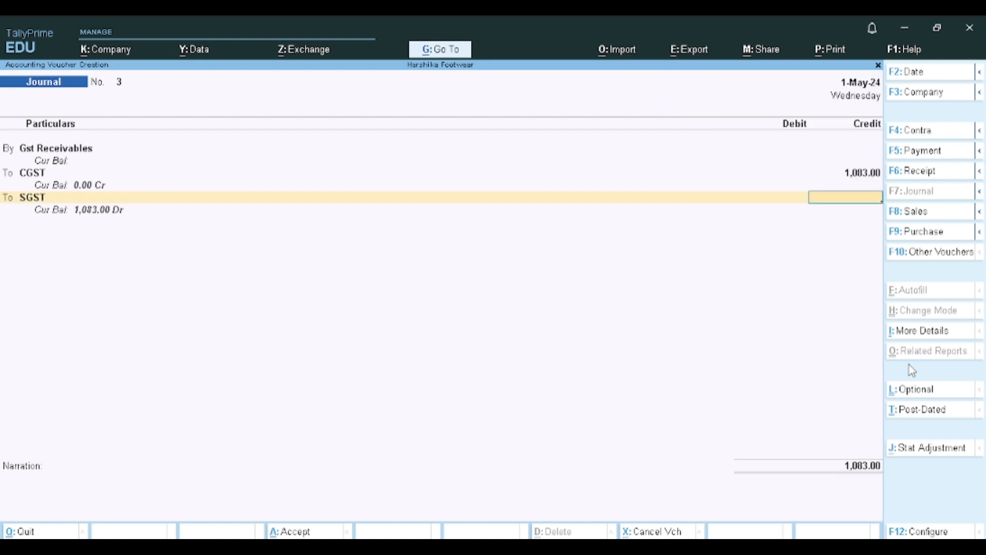
text(1,083)
key(Return)
- Go back to the Gst Receivables line and set its debit amount to 2,166
key(BackSpace)
key(BackSpace)
key(BackSpace)
key(BackSpace)
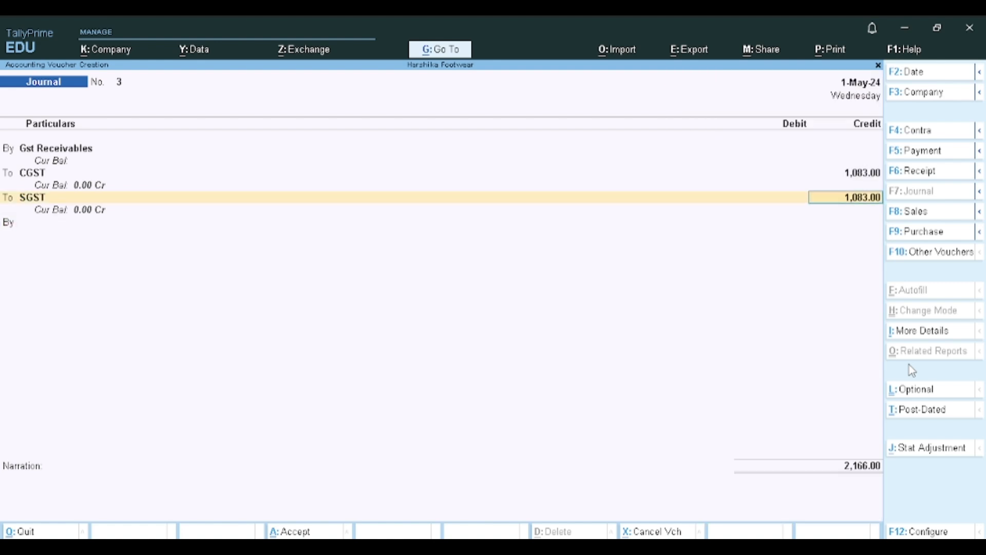
key(BackSpace)
key(BackSpace)
key(BackSpace)
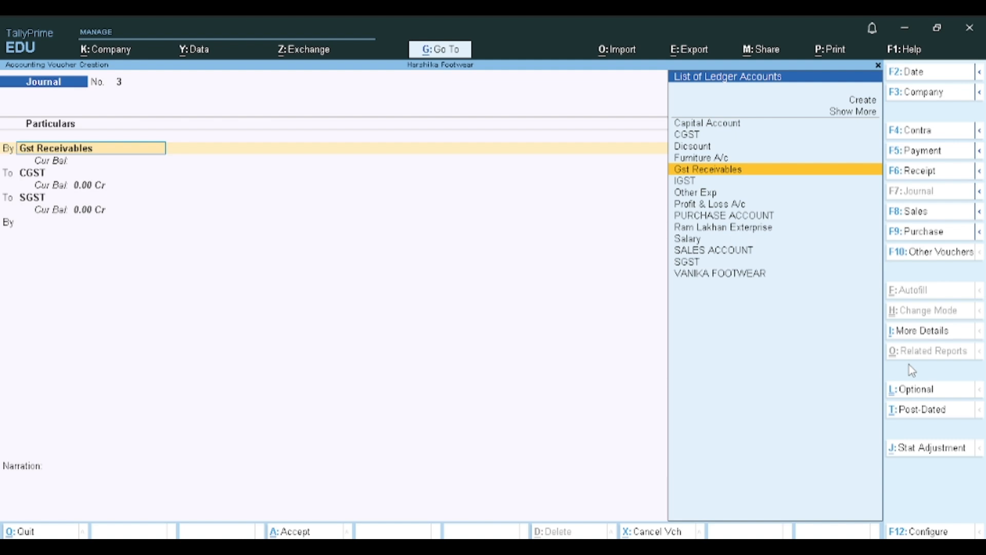
key(Return)
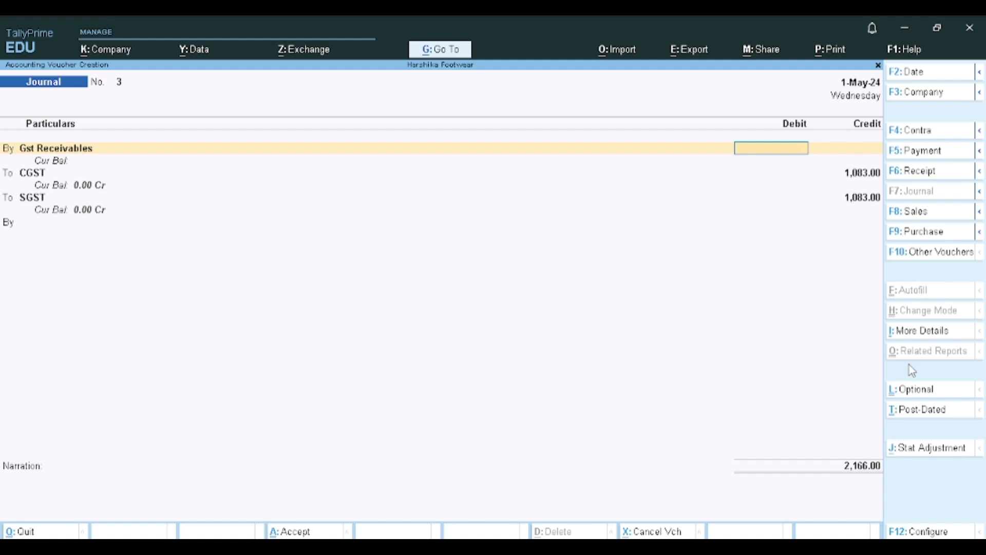
text(2)
text(66)
key(BackSpace)
key(BackSpace)
text(166)
key(Return)
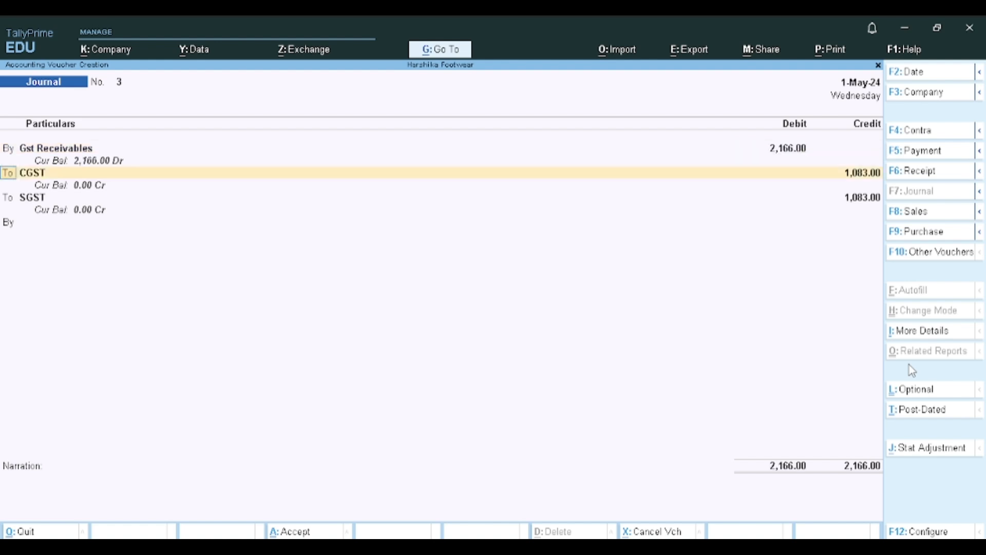
- Save the GST adjustment journal voucher and return to the Gateway of Tally
key(Return)
key(Return)
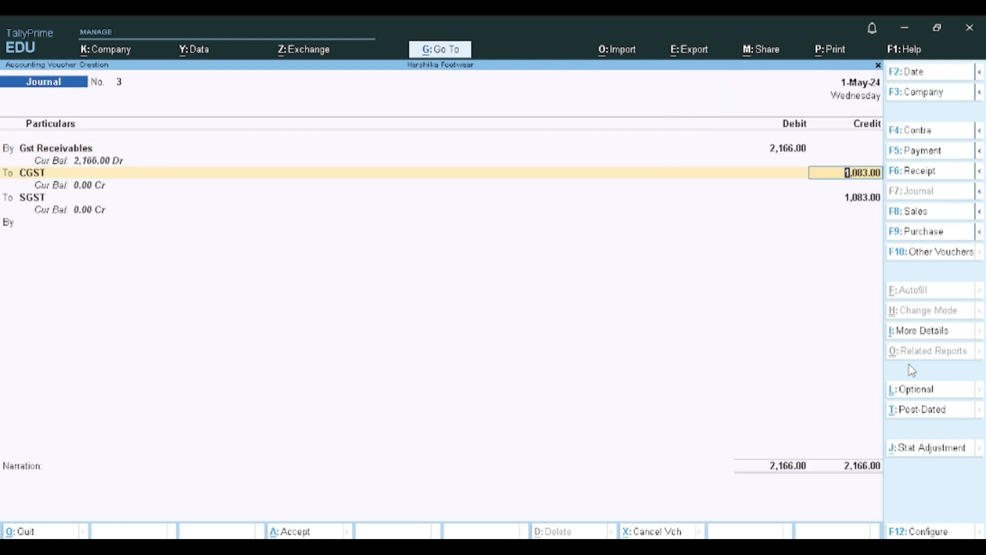
key(ctrl+a)
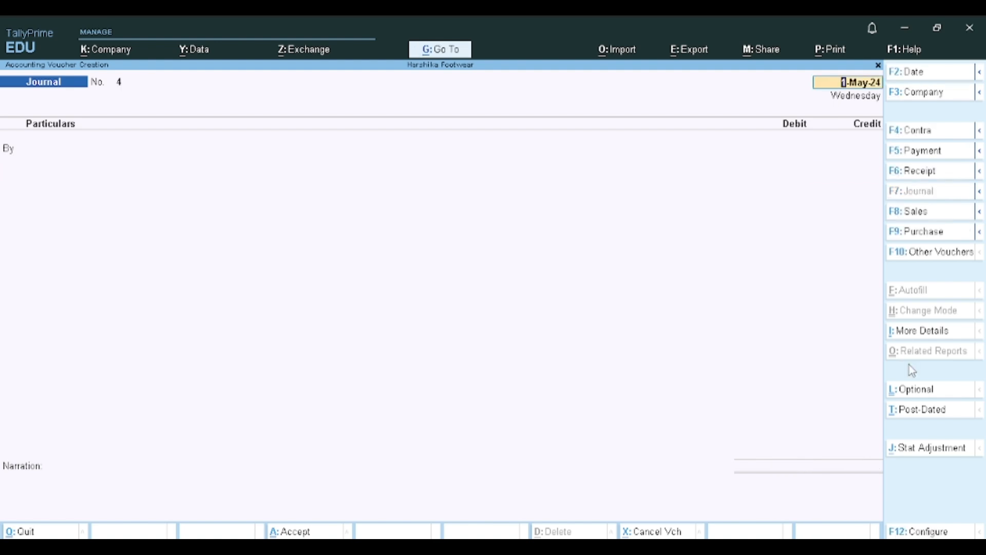
key(BackSpace)
key(Escape)
key(Return)
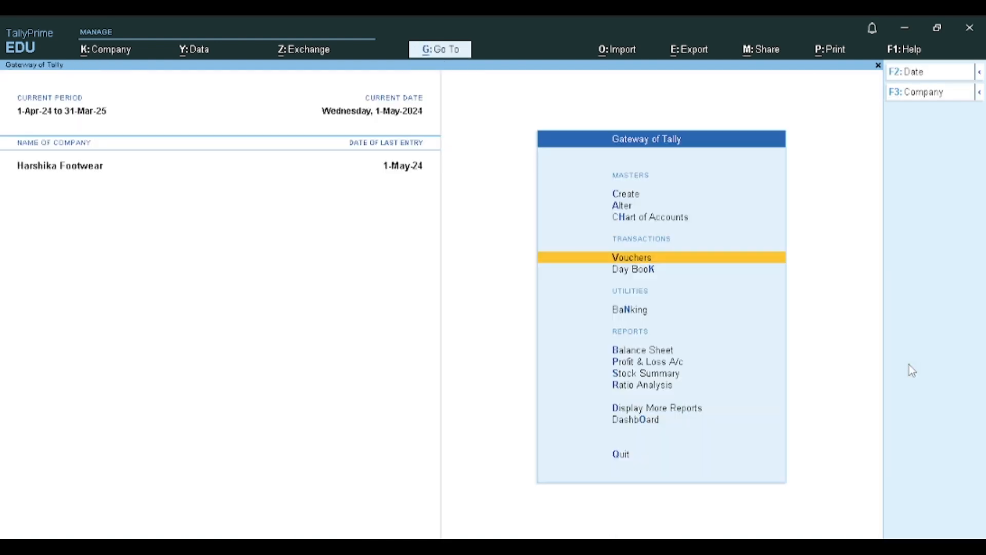
- Open the Balance Sheet and go to Current Assets on the assets side
key(Down)
key(Down)
key(Down)
key(Return)
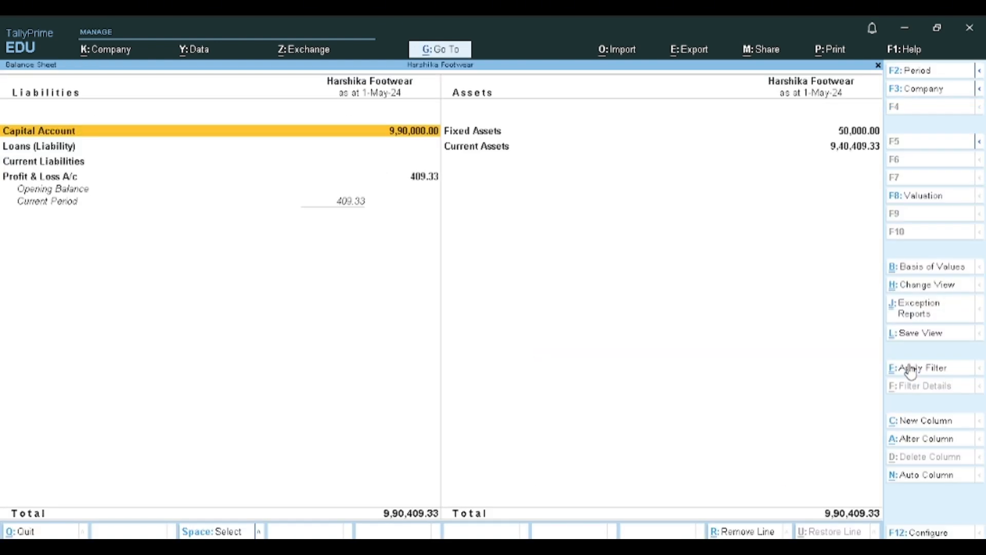
key(Right)
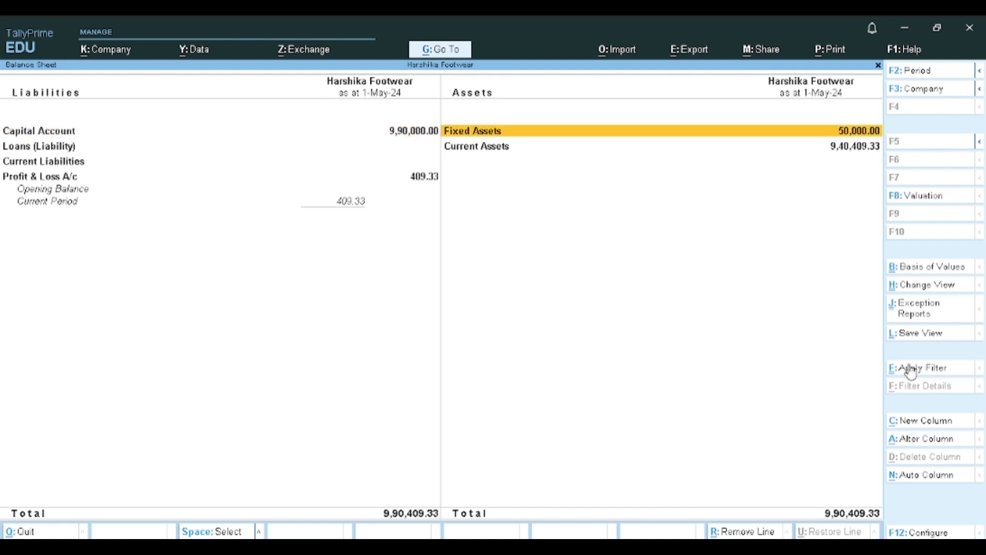
key(Down)
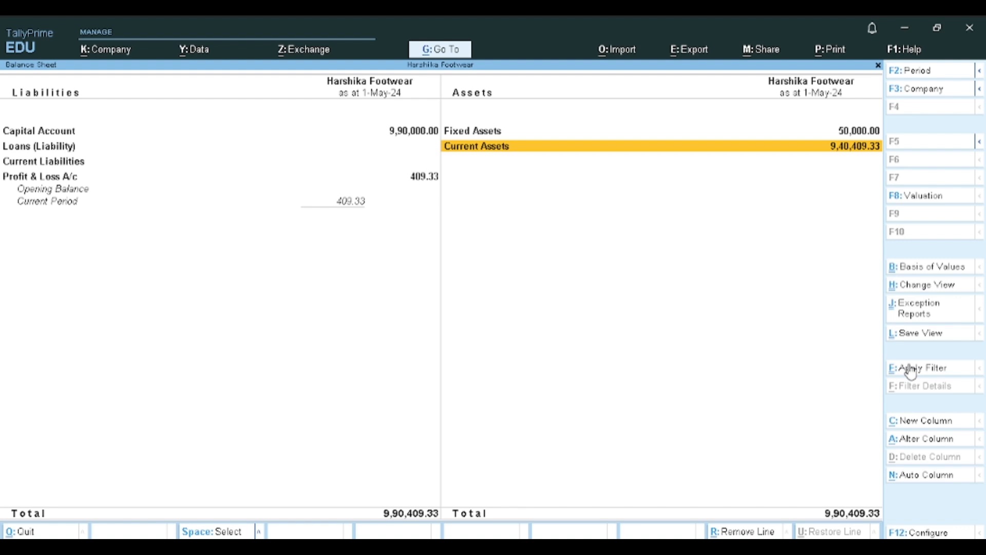
- Drill down from Current Assets into the Gst Receivables ledger vouchers and open its 1-May-24 journal entry
key(Return)
key(Down)
key(Down)
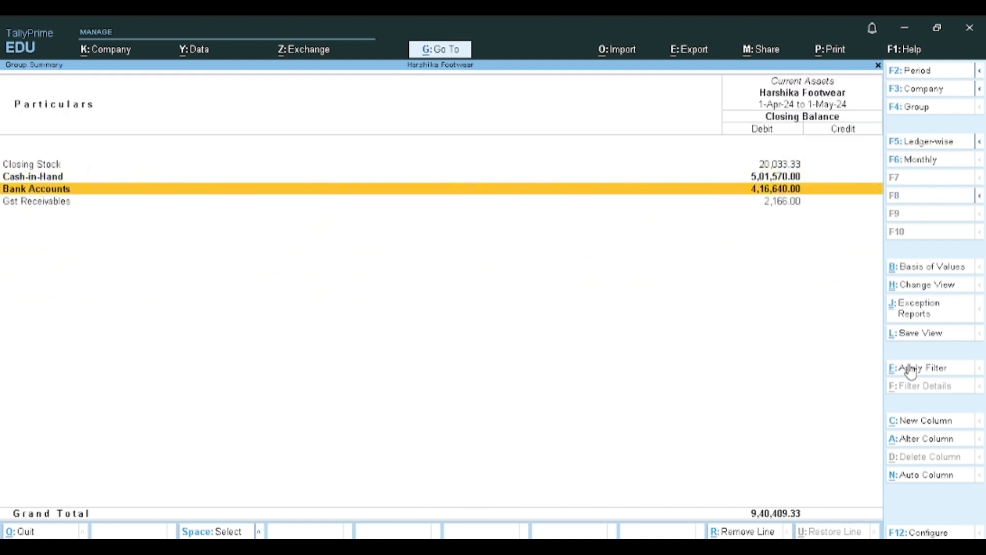
key(Down)
key(Return)
key(Return)
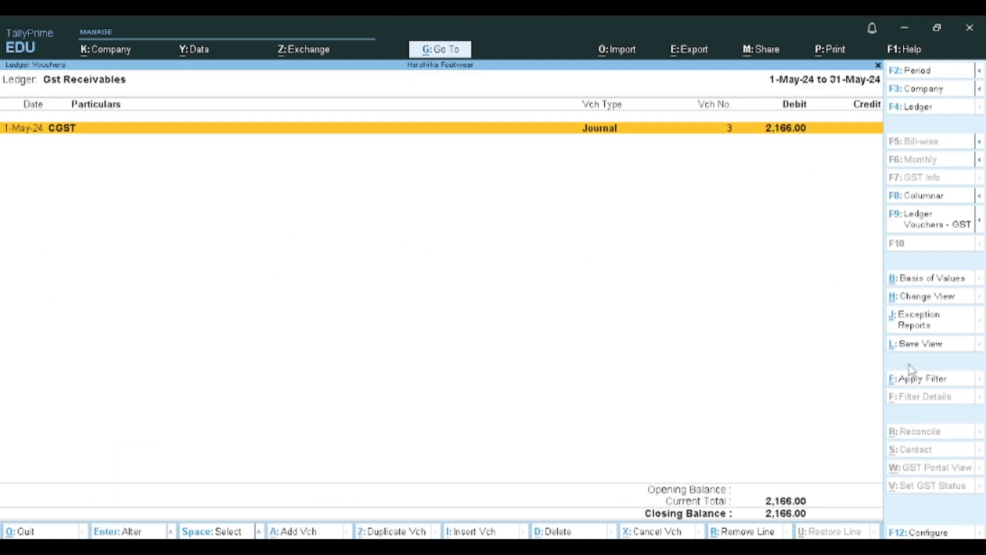
key(Return)
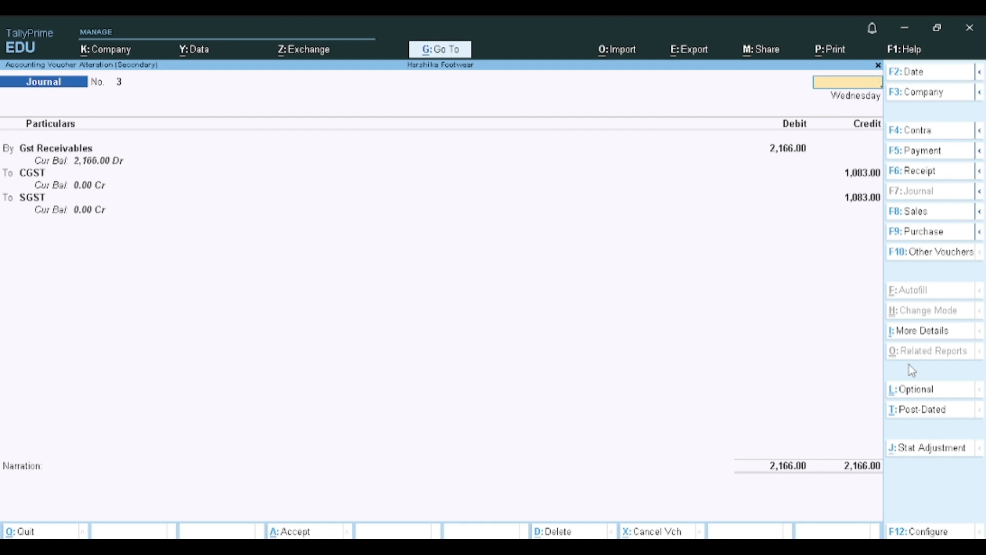
- Close the journal voucher, the ledger reports and the Balance Sheet to return to the Gateway of Tally
key(Escape)
key(Escape)
key(Escape)
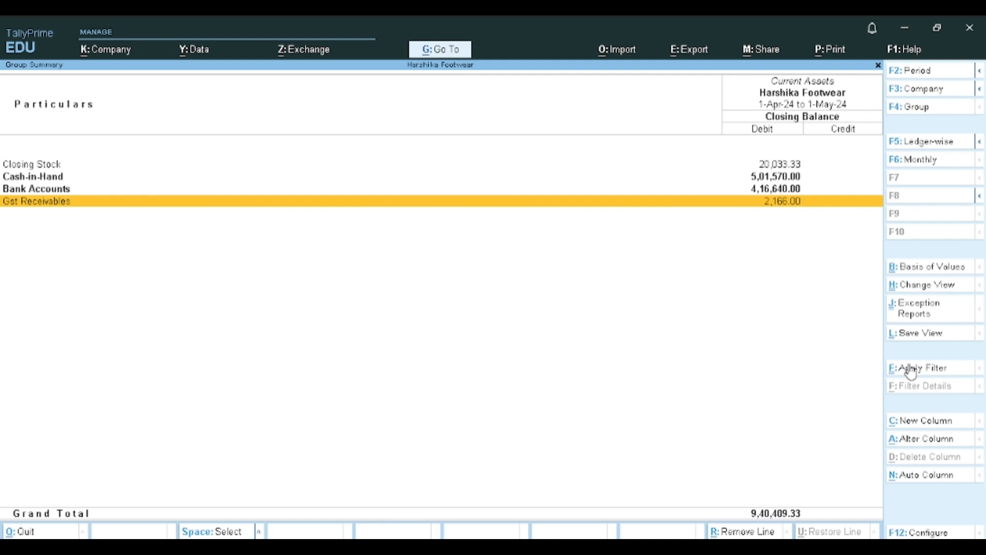
key(Escape)
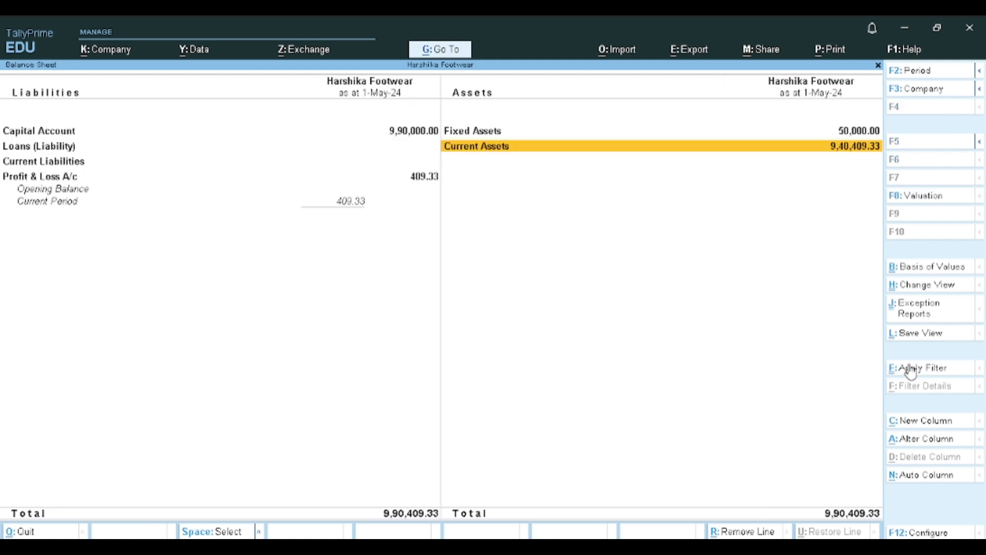
key(Escape)
- Open the Account Books list from Display More Reports
key(Down)
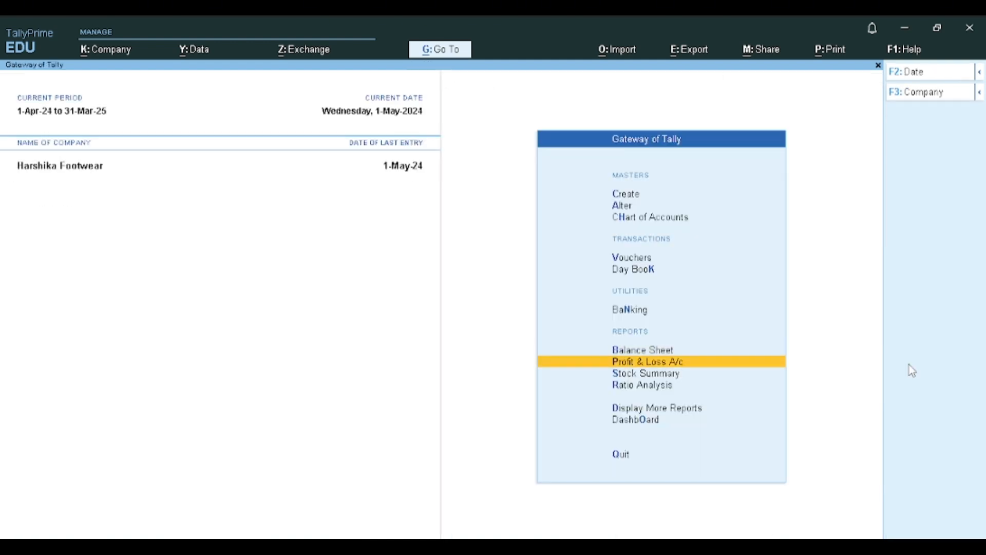
key(Down)
key(Down)
key(Down)
key(Return)
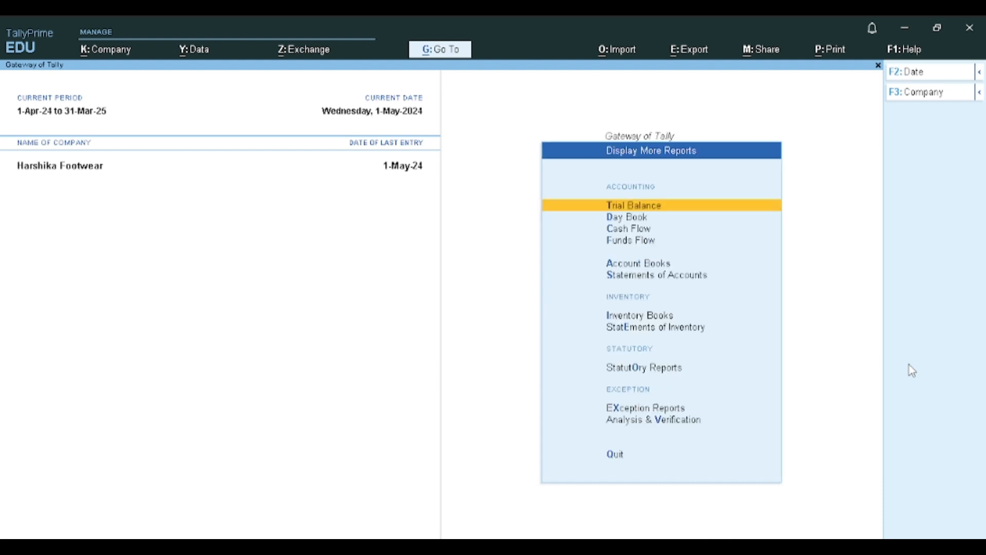
key(Down)
- Open the ledger report for the CGST ledger
key(Down)
key(Down)
key(Down)
key(Return)
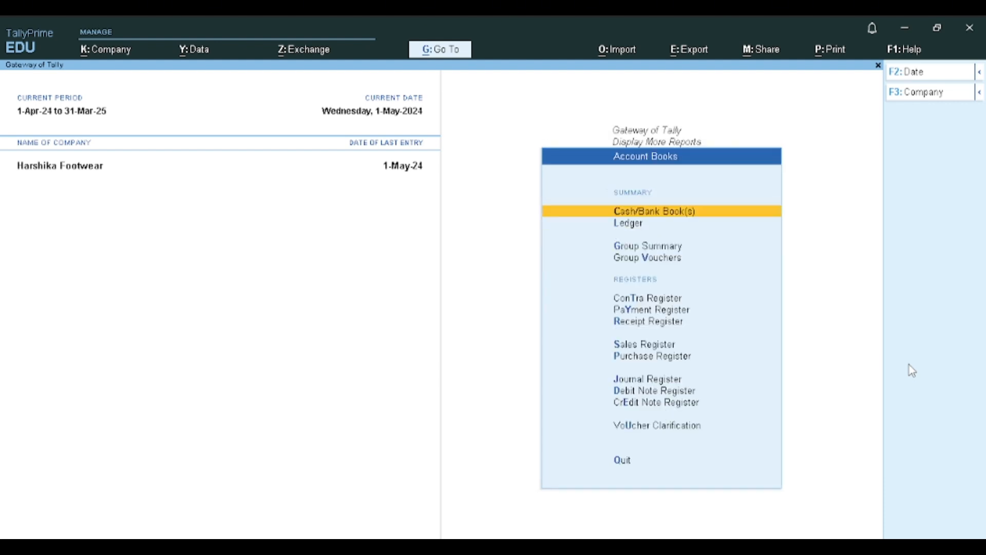
key(Down)
key(Return)
text(cg)
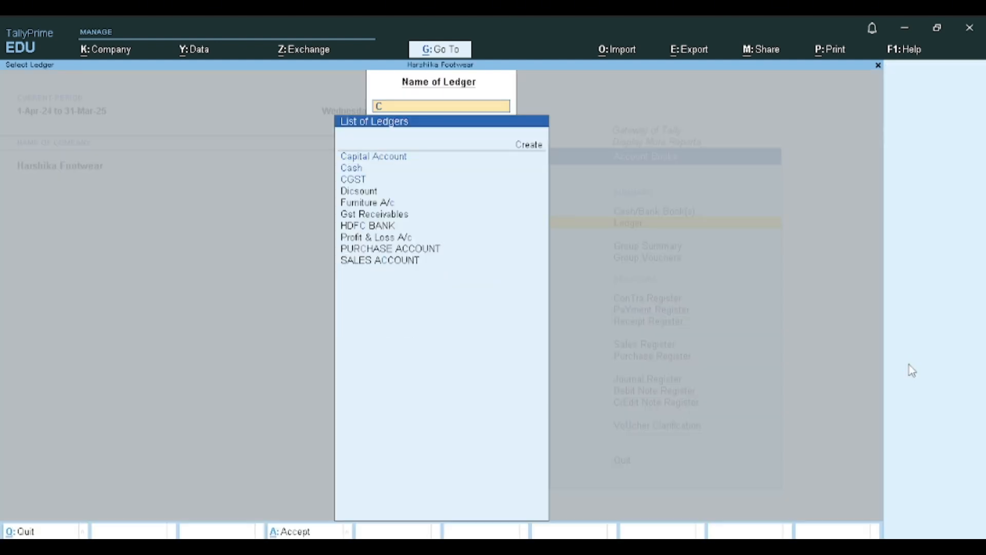
key(Return)
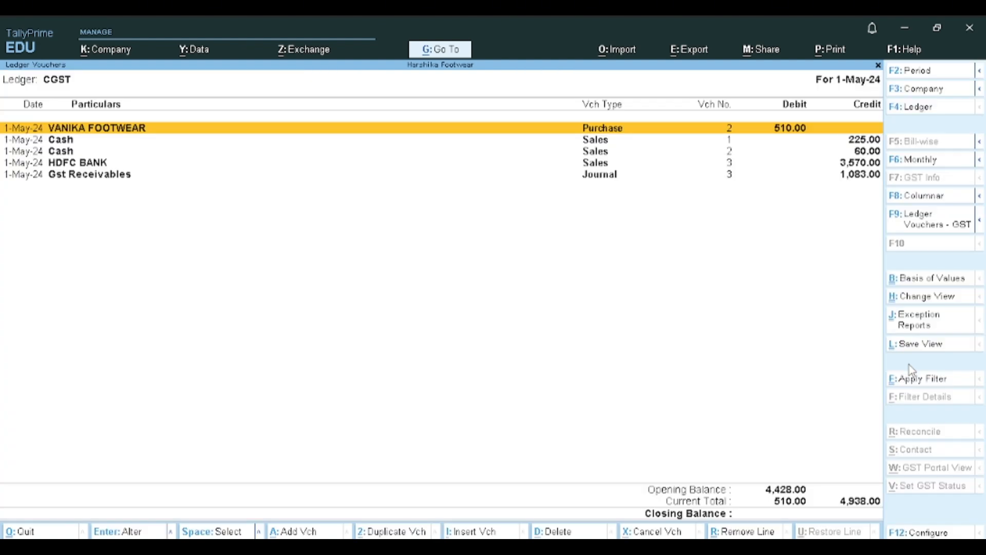
- Go through the CGST ledger entries, view the HDFC BANK sales voucher and close it without changes
key(Down)
key(Down)
key(Down)
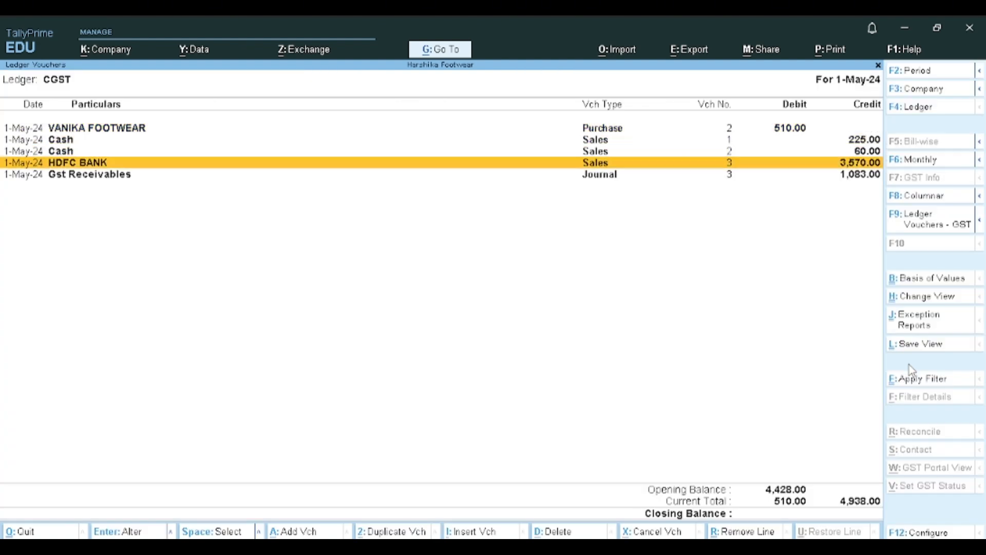
key(Down)
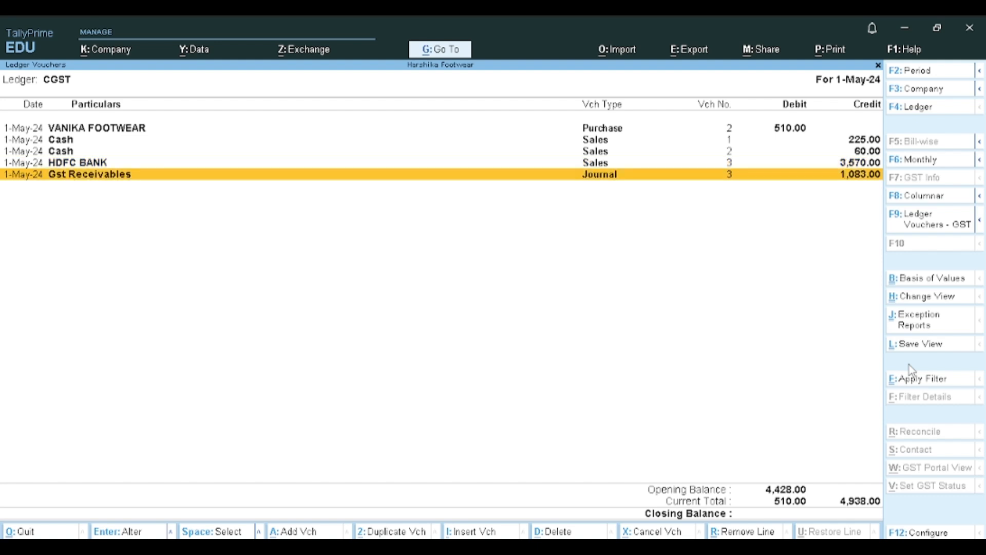
key(Up)
key(Return)
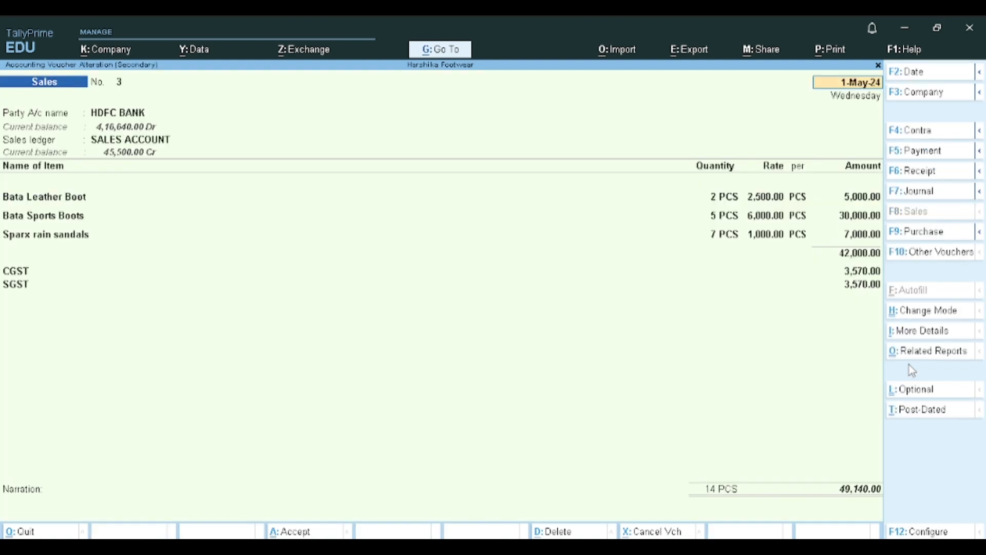
key(Escape)
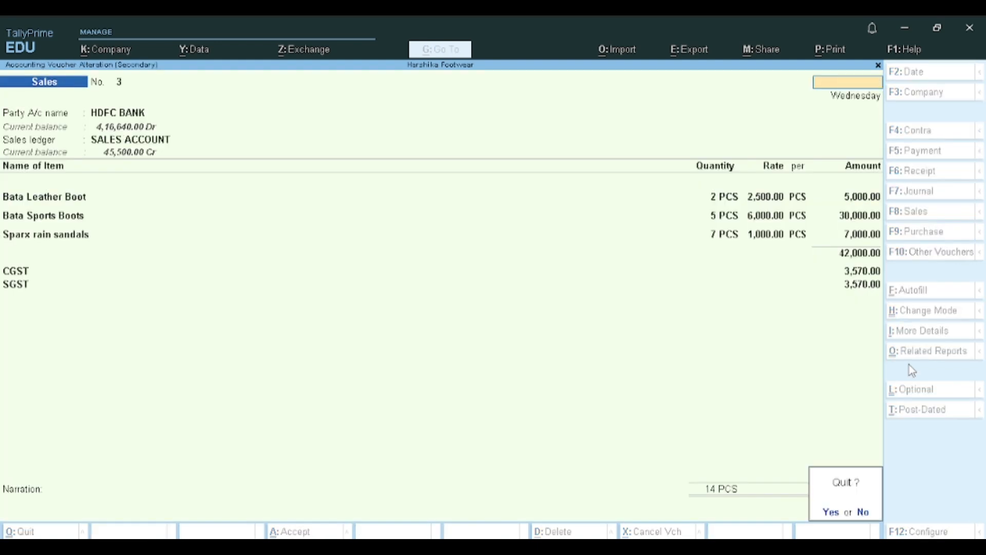
key(y)
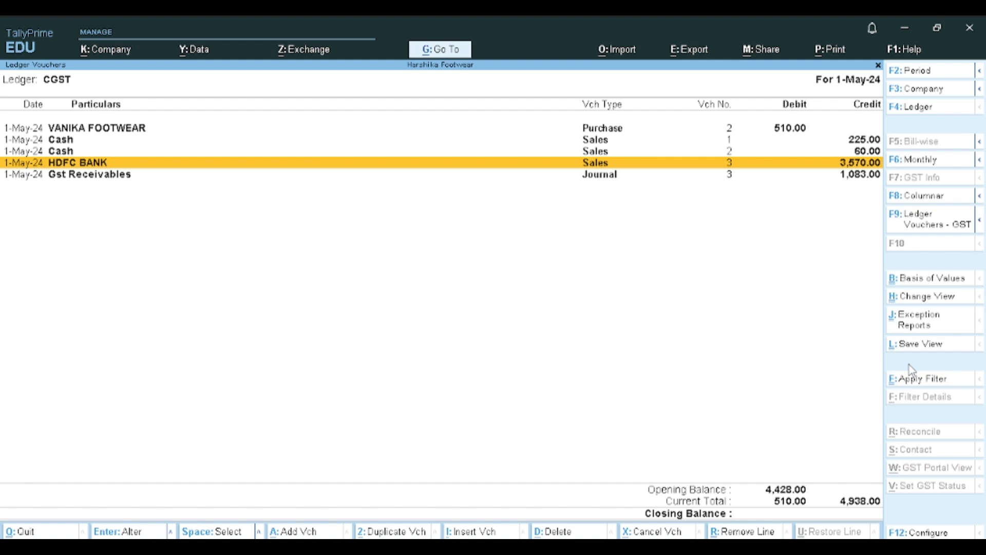
- View the VANIKA FOOTWEAR purchase voucher in the CGST ledger and close it without changes
key(Up)
key(Up)
key(Up)
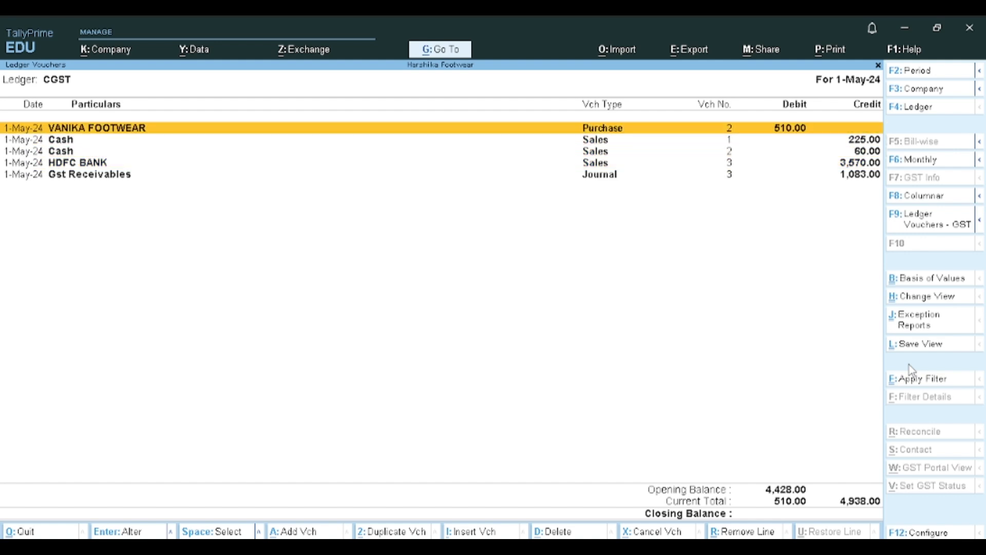
key(Return)
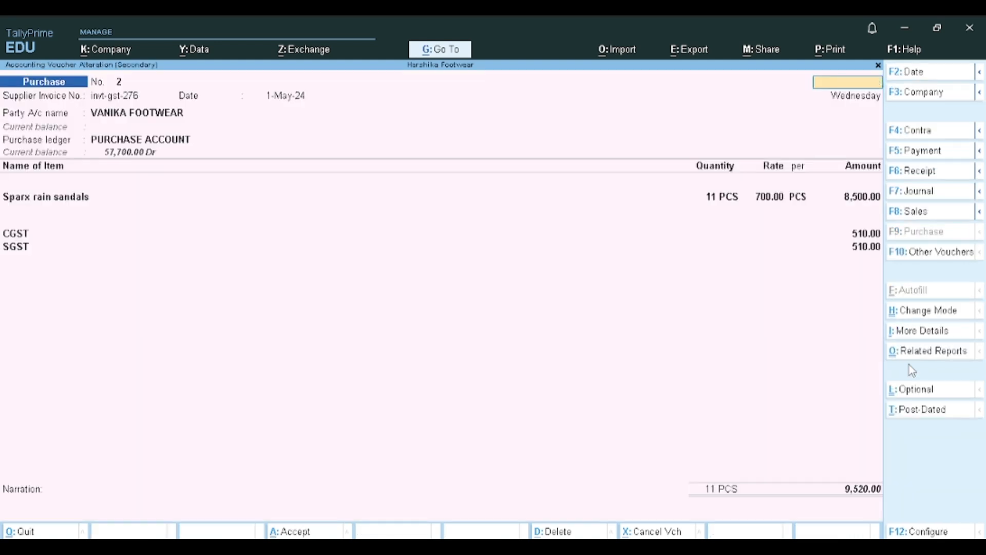
key(Escape)
key(y)
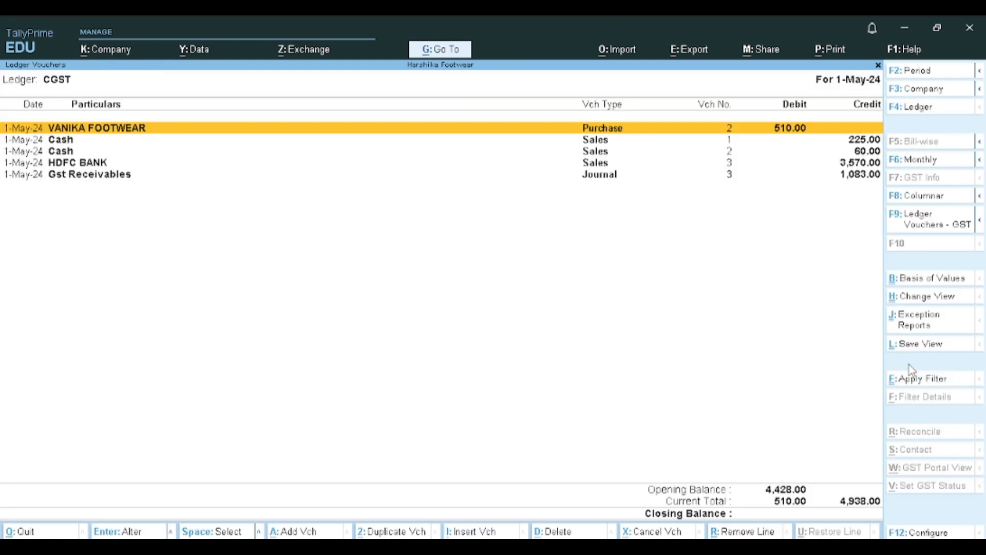
- Change the CGST ledger report period to 1-Apr-24 to 1-May-24
key(alt+F2)
key(space)
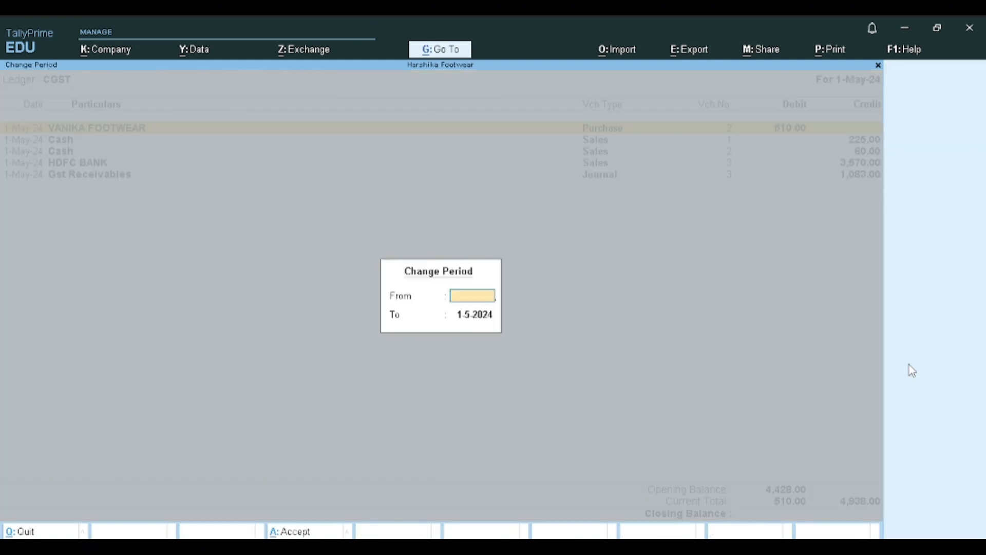
key(Return)
key(space)
key(Return)
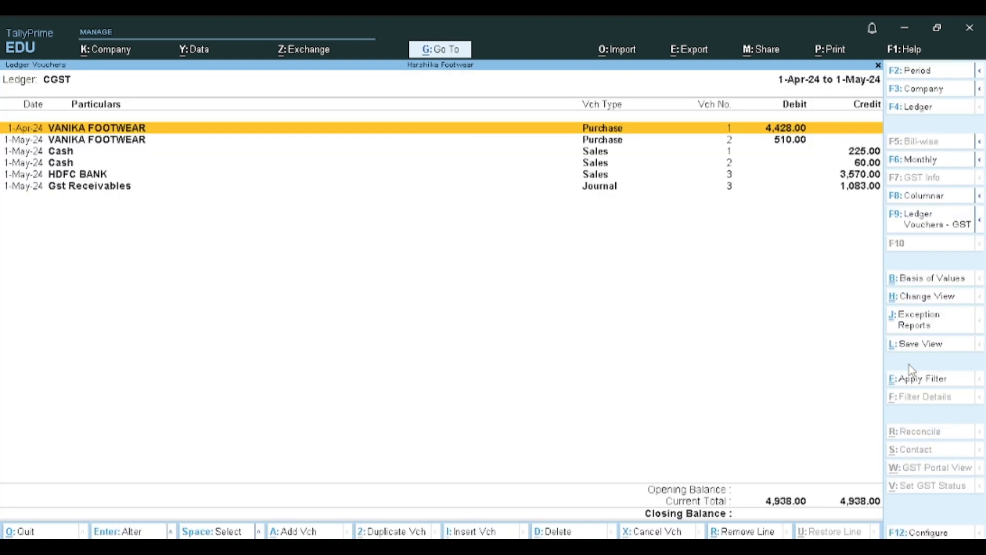
- Remove the Gst Receivables journal line from the CGST ledger view
key(Down)
key(Down)
key(Down)
key(Down)
key(Down)
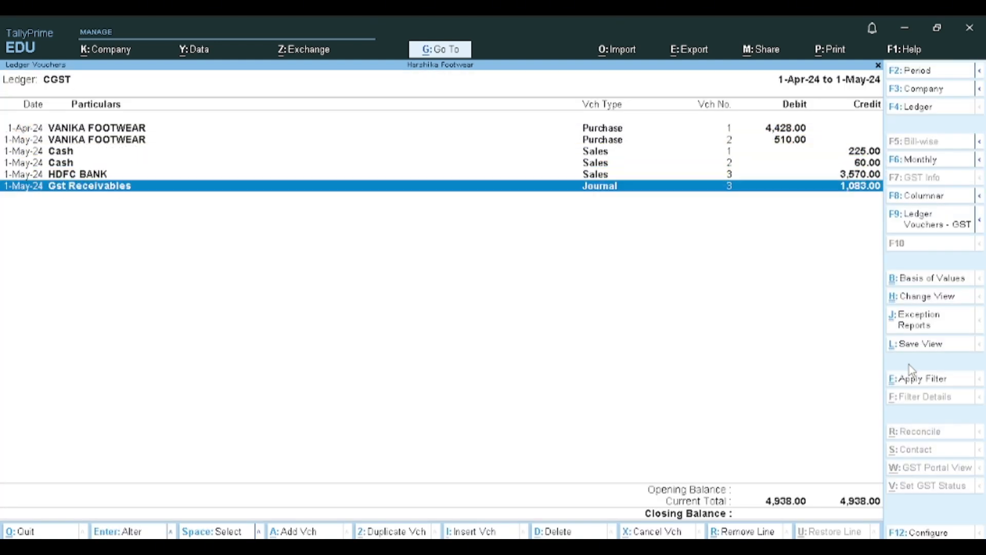
key(ctrl+r)
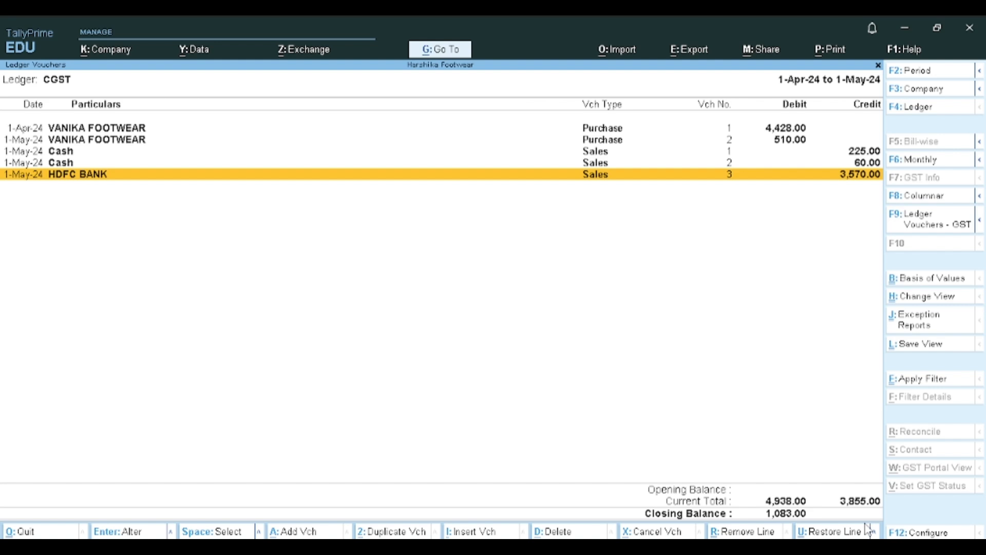
- Leave the CGST report and open the ledger report for SGST
key(Escape)
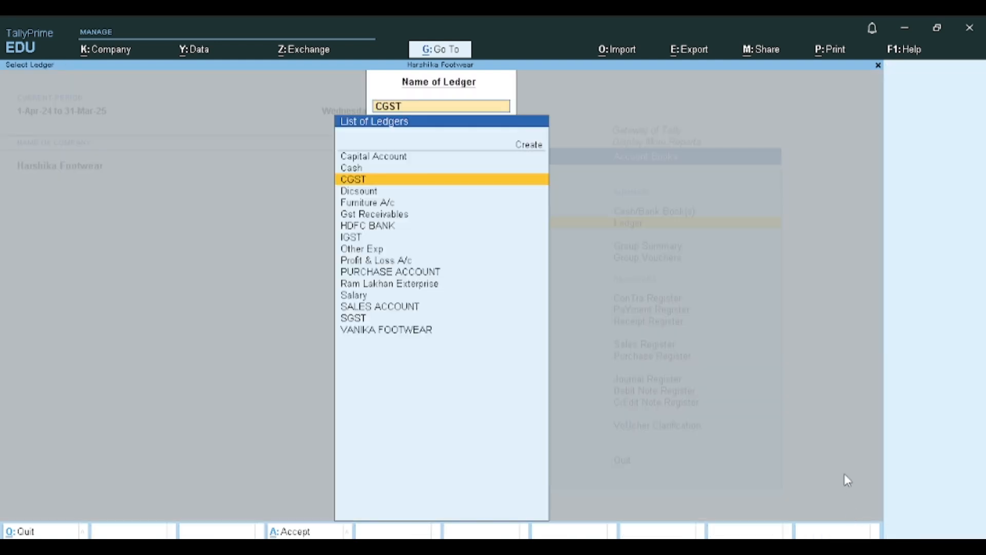
key(Down)
key(Down)
key(Down)
key(Down)
key(Down)
key(Down)
key(Down)
key(Down)
key(Down)
key(Down)
key(Down)
key(Down)
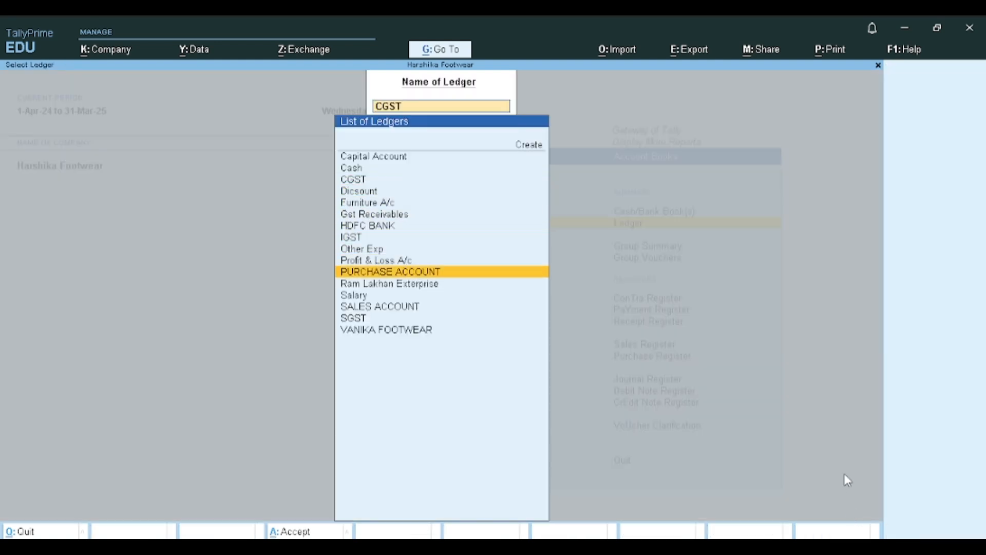
key(Down)
key(Return)
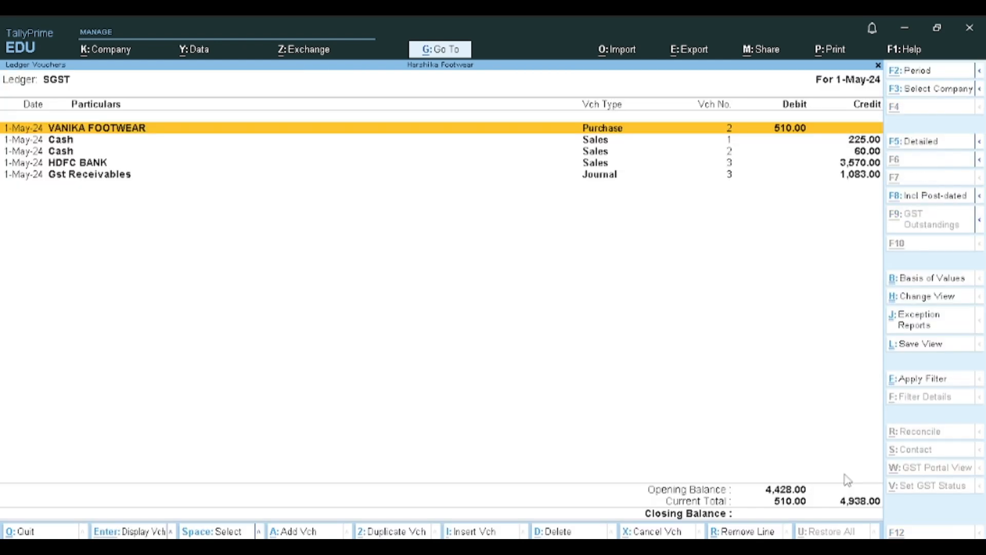
- Change the SGST ledger report period to 1-Apr-24 to 1-May-24, review its entries and close the ledger selection
key(alt+F2)
key(space)
key(Return)
key(space)
key(Return)
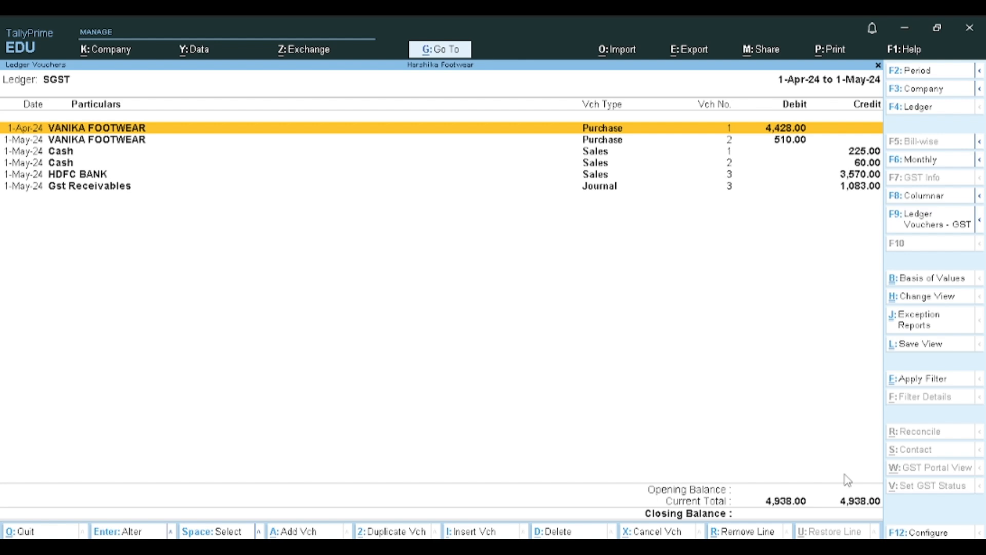
key(Escape)
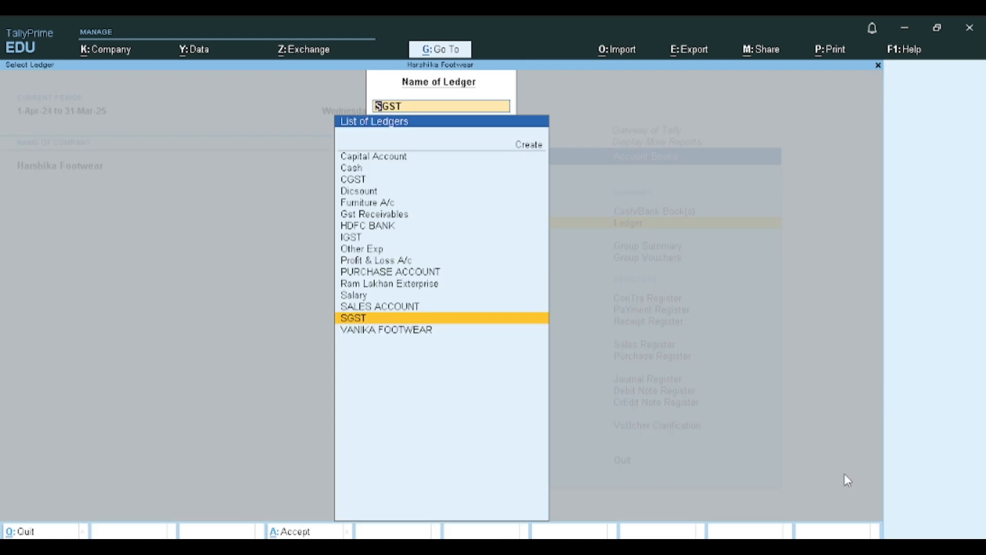
key(Escape)
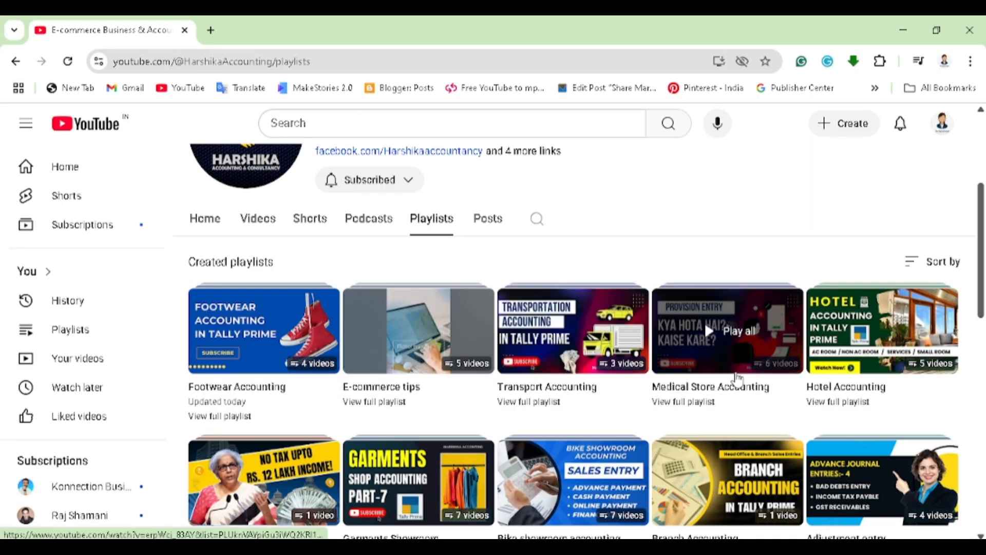
- Browse the created playlists on the Harshika Accounting YouTube channel in Chrome, down to the training video playlists
scroll(847, 380, down, 1)
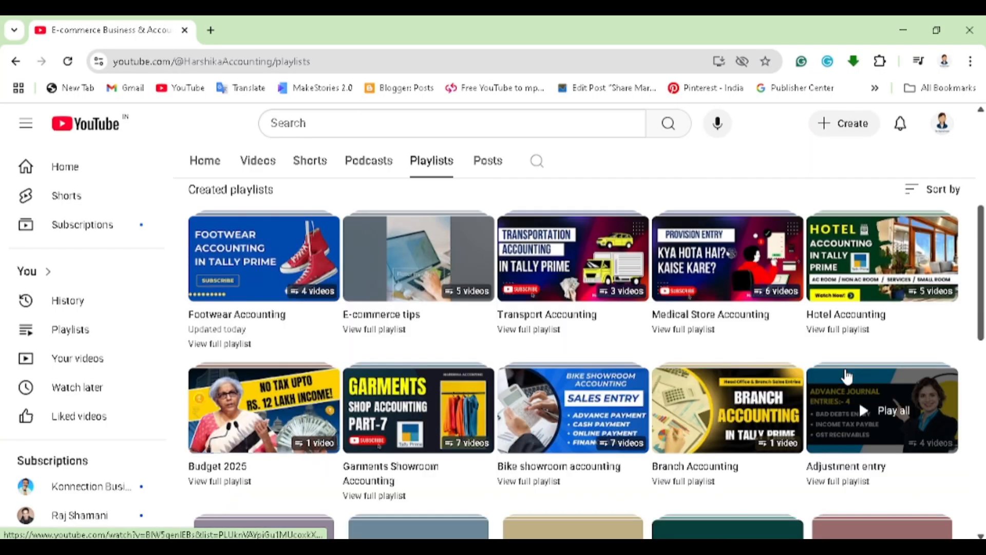
scroll(848, 377, down, 1)
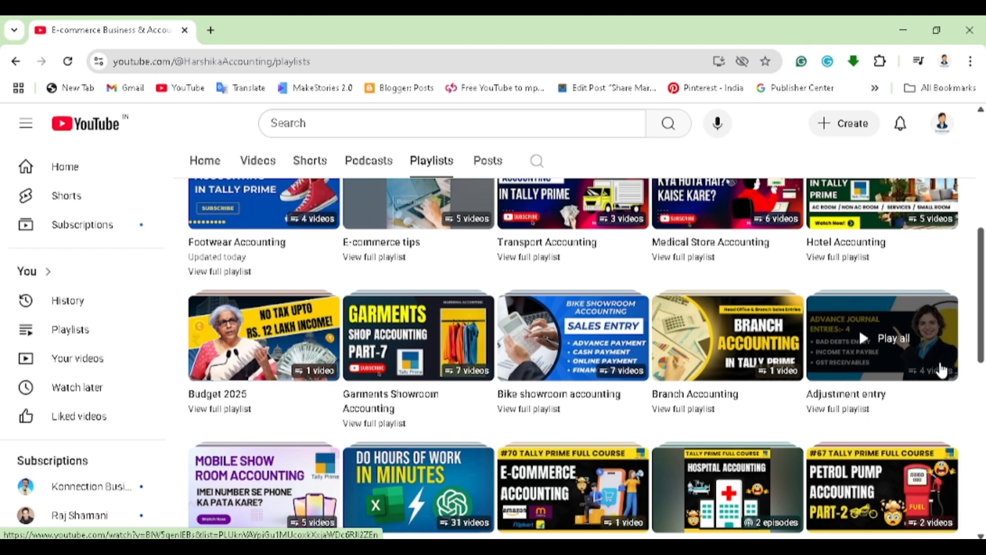
scroll(941, 369, down, 1)
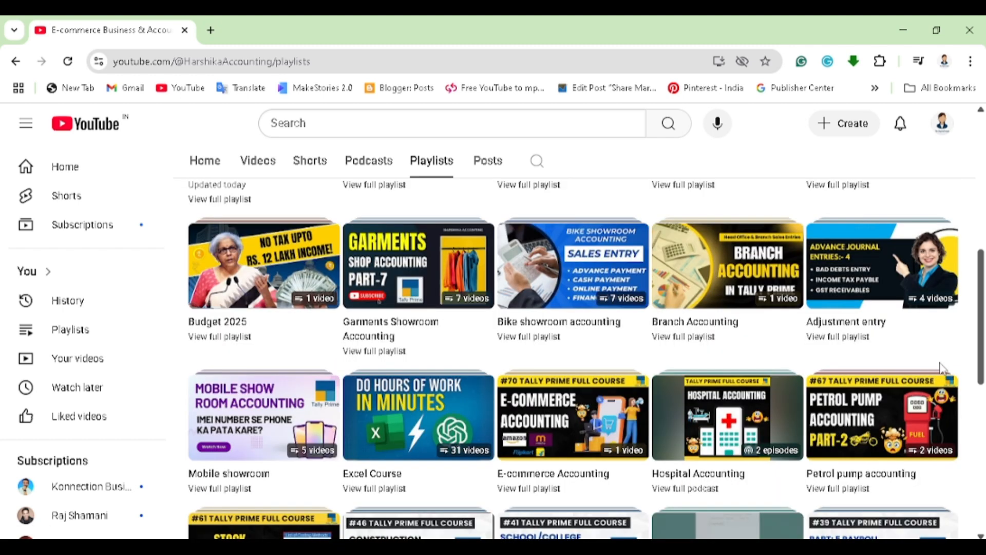
scroll(941, 370, down, 2)
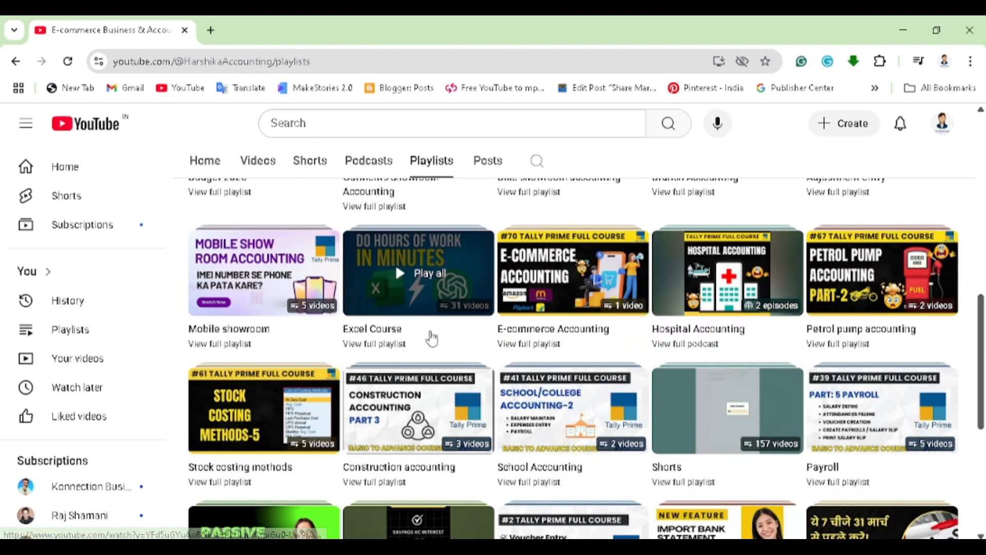
scroll(406, 345, down, 1)
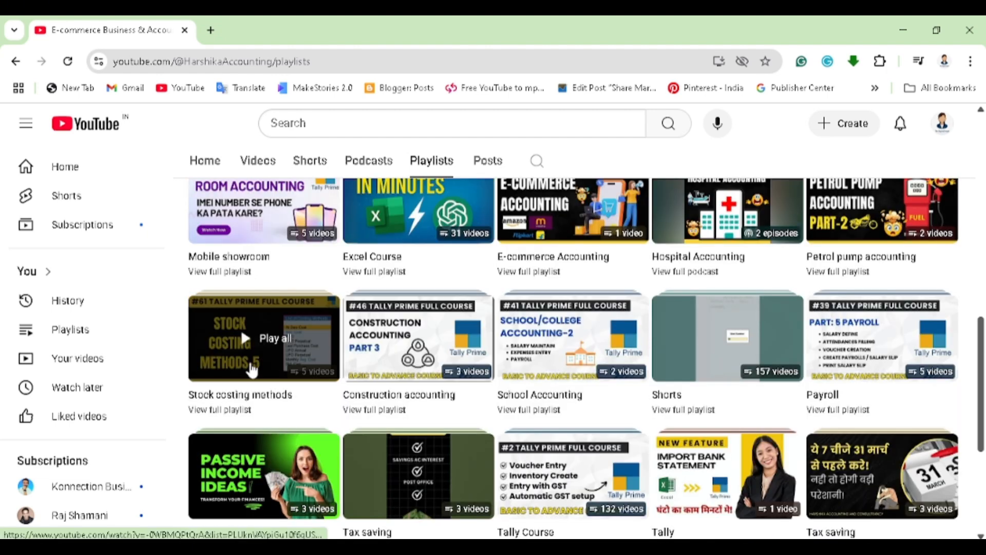
scroll(252, 368, down, 1)
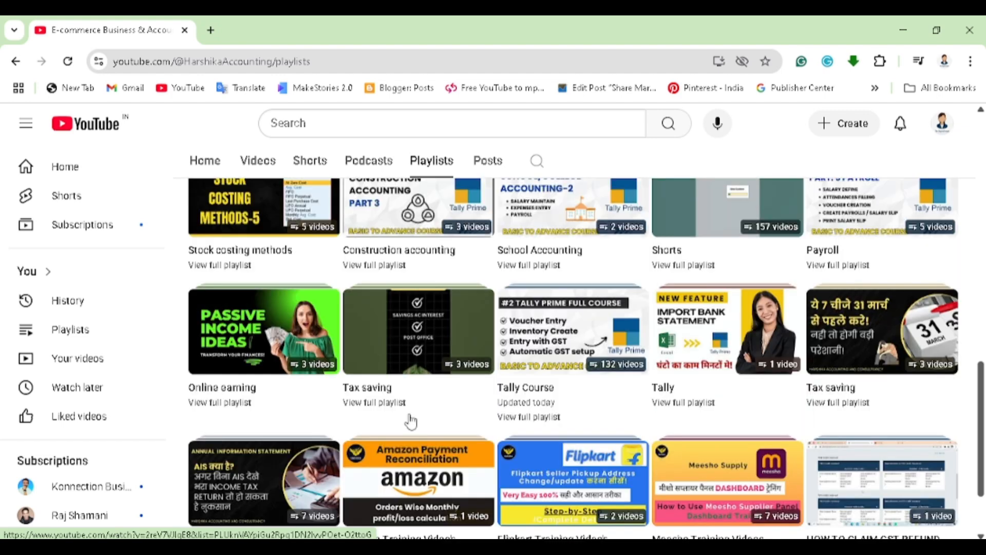
scroll(411, 422, down, 1)
scroll(410, 421, down, 2)
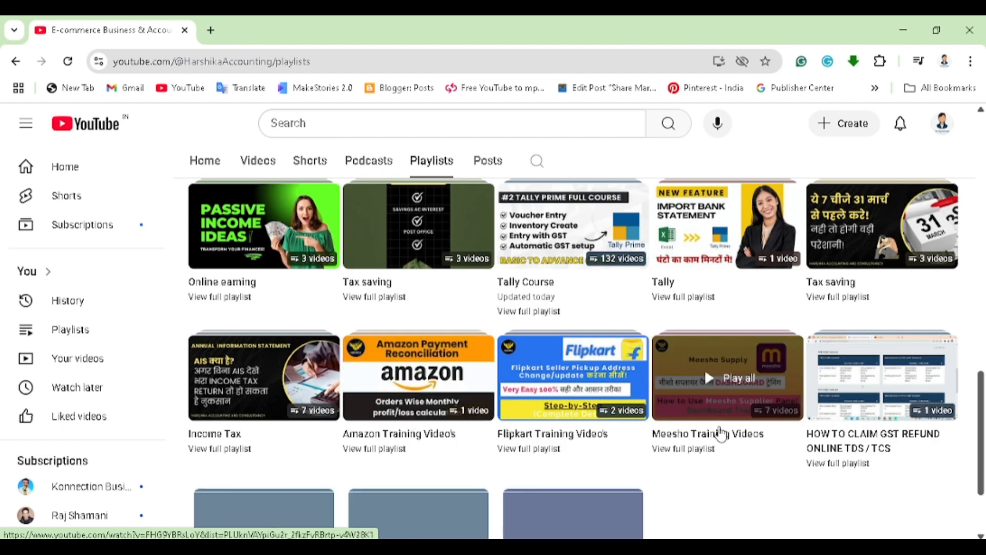
- Switch from the channel's playlists to its videos and look through the latest uploads, from Footwear Accounting to the EXCEL + AI tutorials
scroll(729, 432, down, 2)
scroll(725, 422, up, 10)
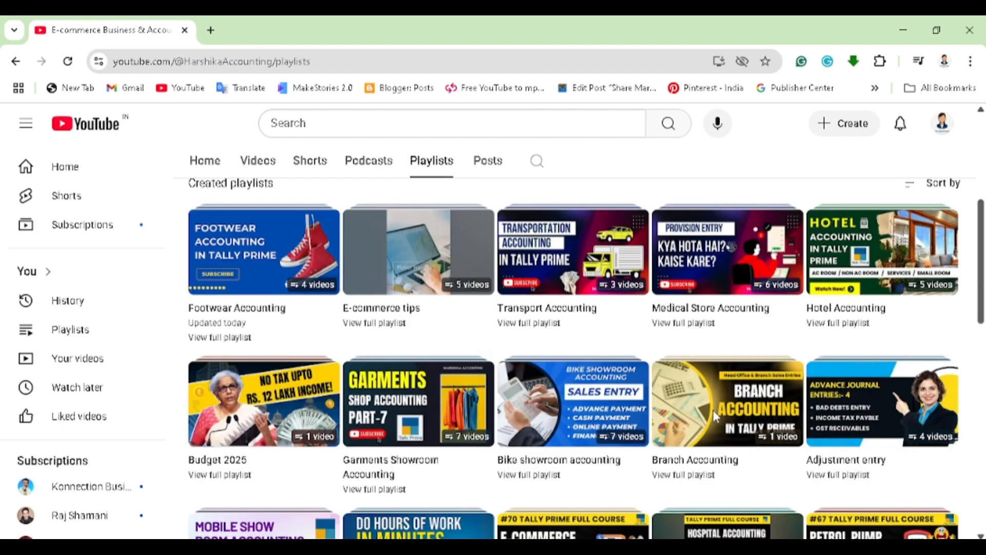
click(258, 162)
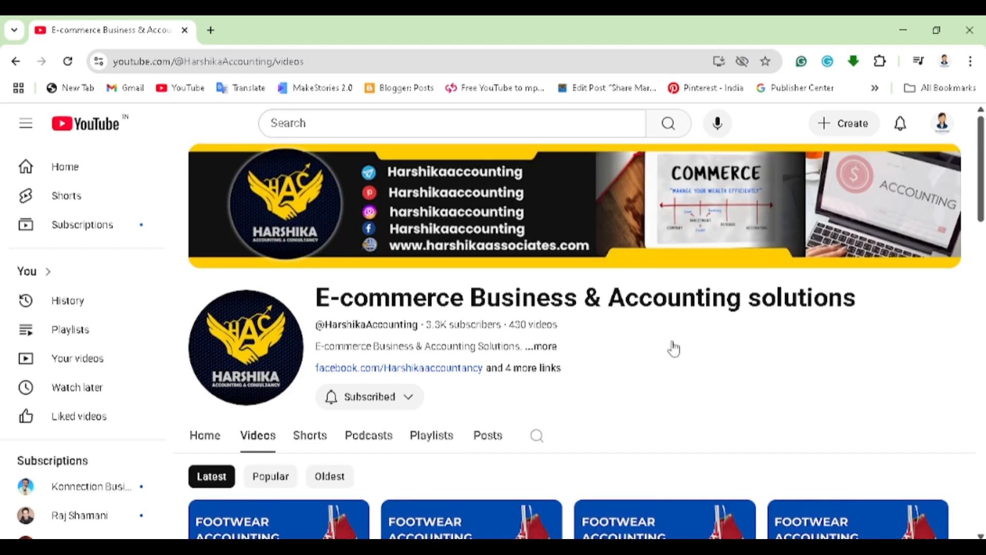
scroll(674, 349, down, 2)
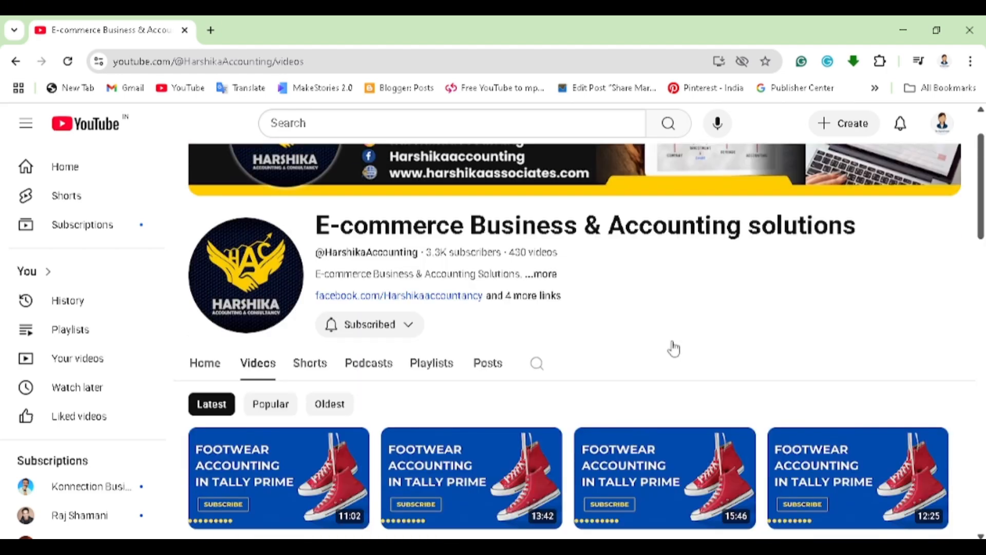
scroll(674, 348, down, 2)
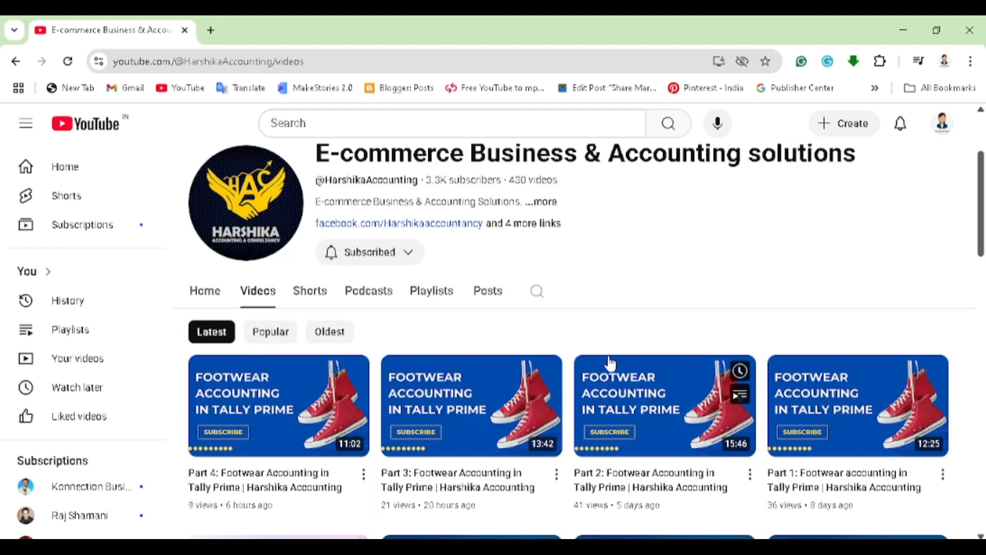
scroll(629, 257, down, 1)
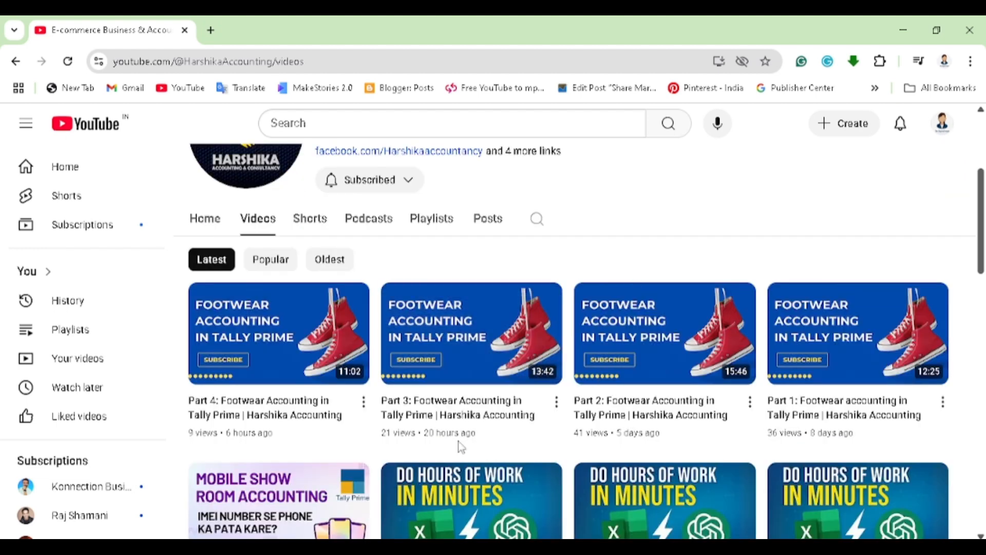
scroll(462, 447, down, 2)
scroll(461, 447, down, 3)
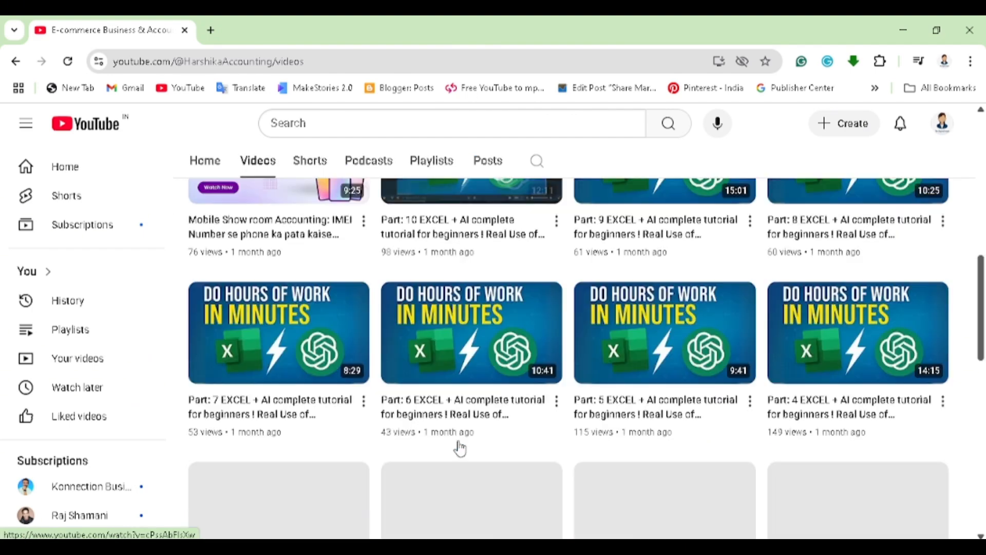
scroll(460, 447, up, 6)
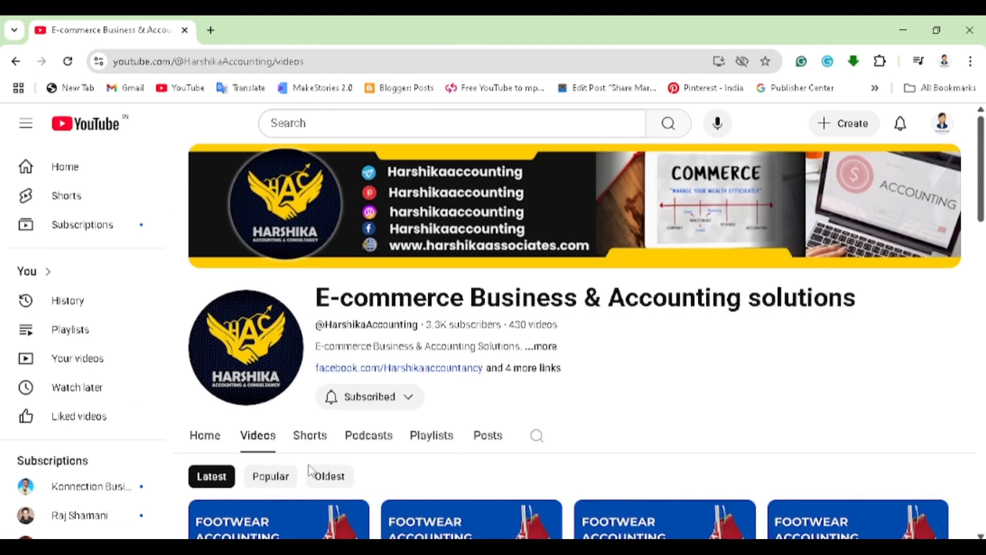
- Review the four Footwear Accounting parts and the channel's older uploads on transportation, medical store, capital gain tax and hotel accounting
scroll(301, 474, down, 3)
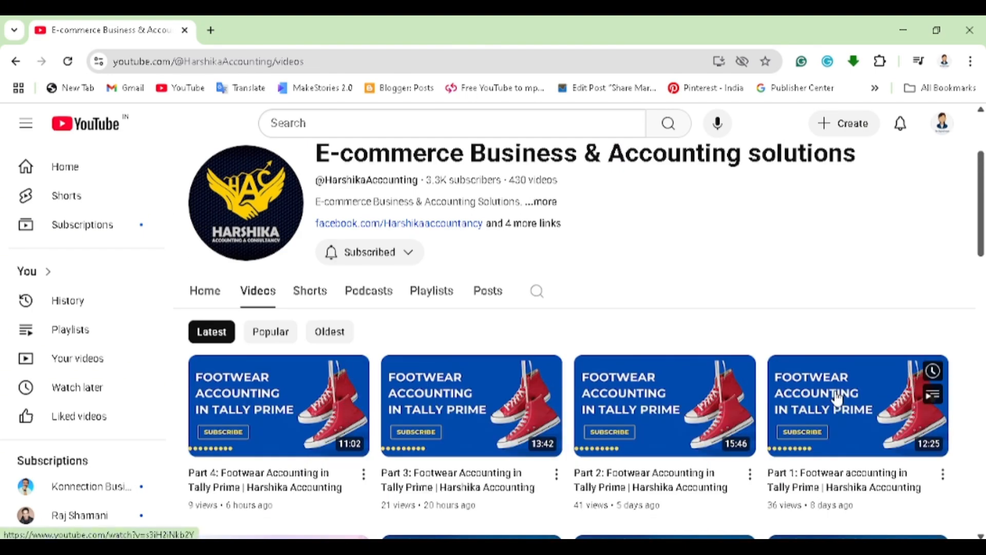
mouse_move(825, 389)
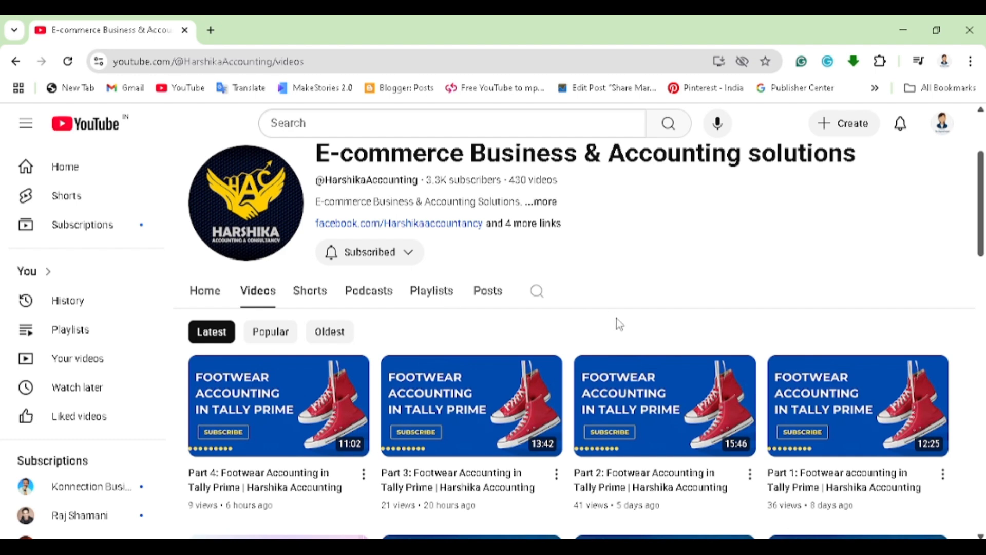
scroll(620, 324, down, 20)
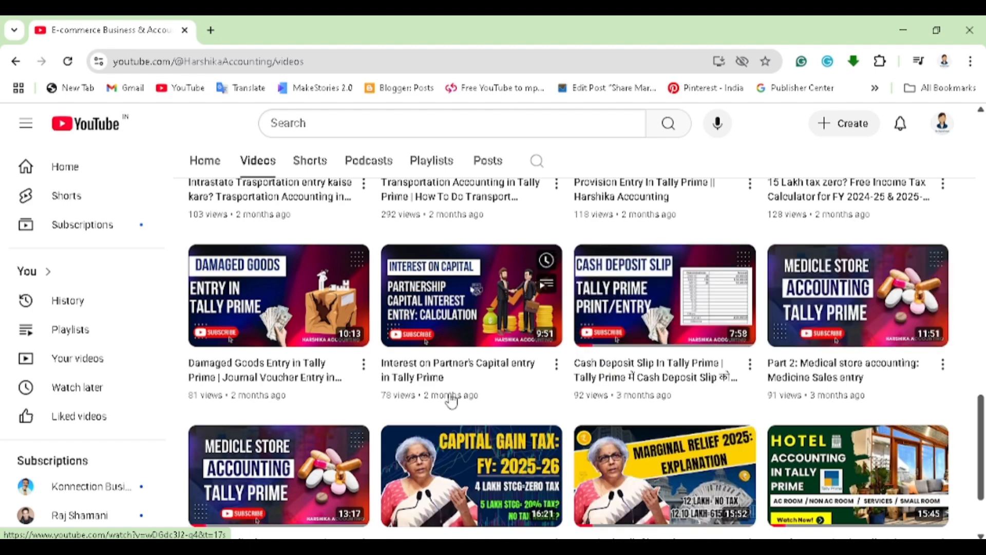
scroll(615, 393, down, 2)
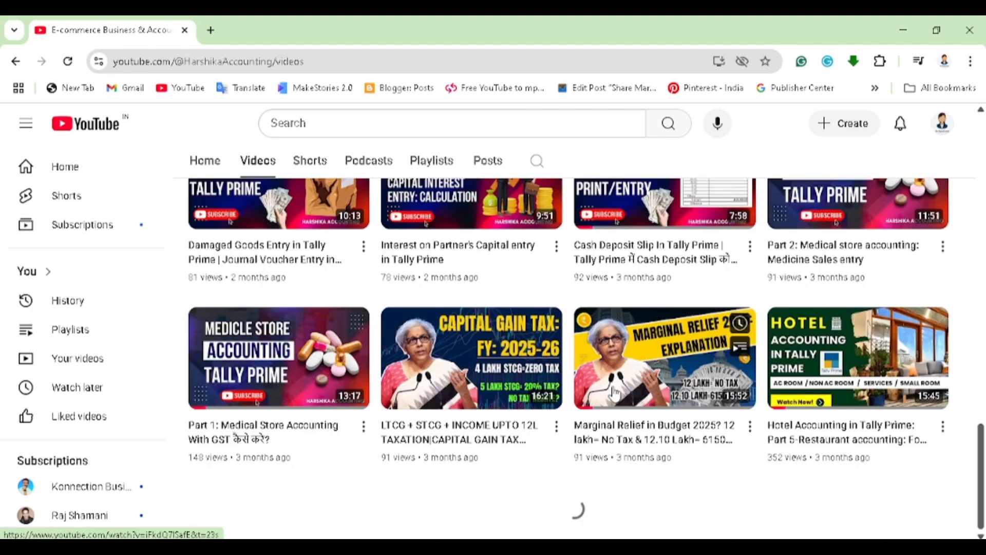
scroll(615, 395, up, 5)
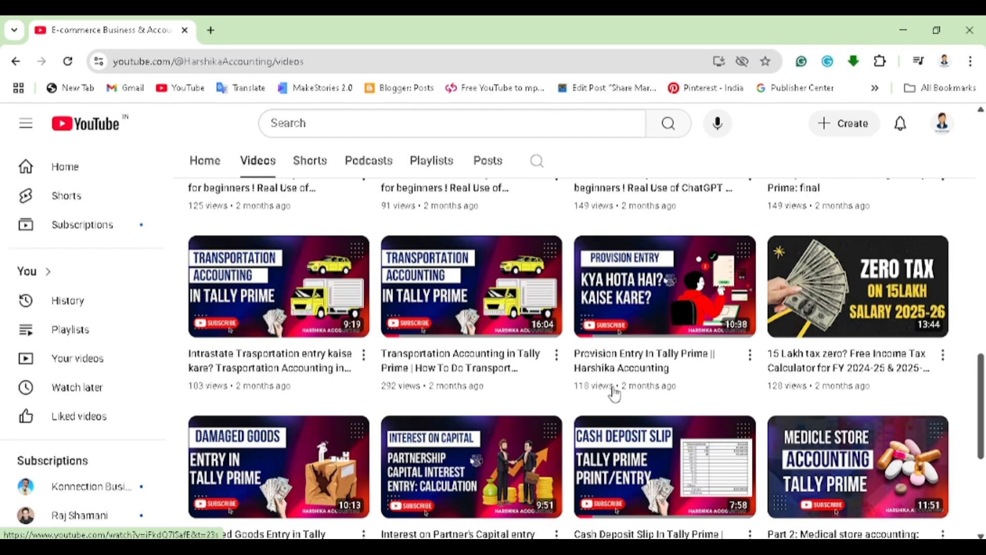
scroll(616, 394, up, 10)
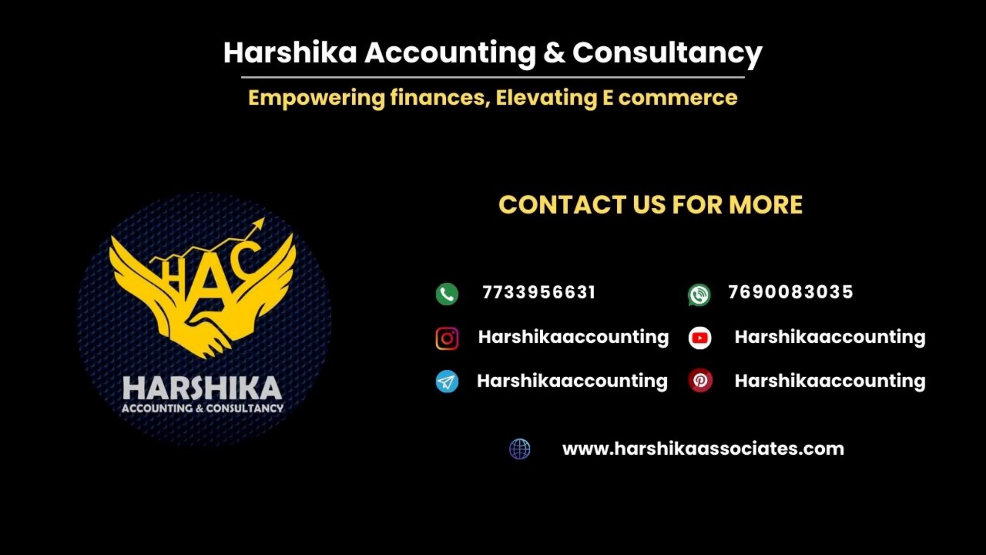